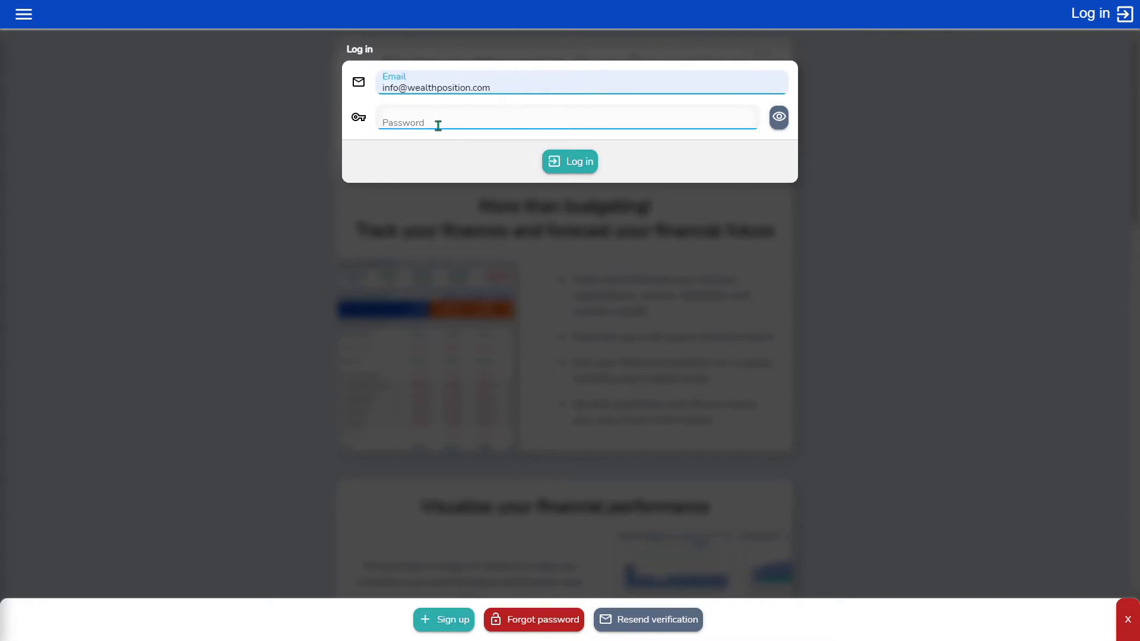
# Enter the account password and log in with the already filled-in e-mail
pyautogui.click(438, 125)
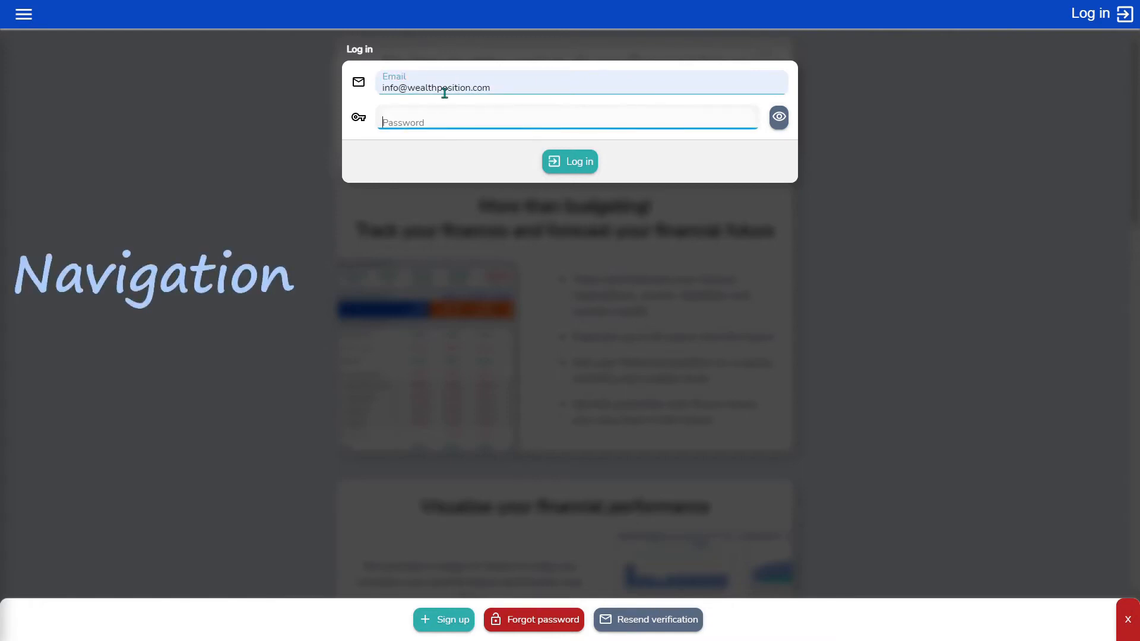
pyautogui.write('••••')
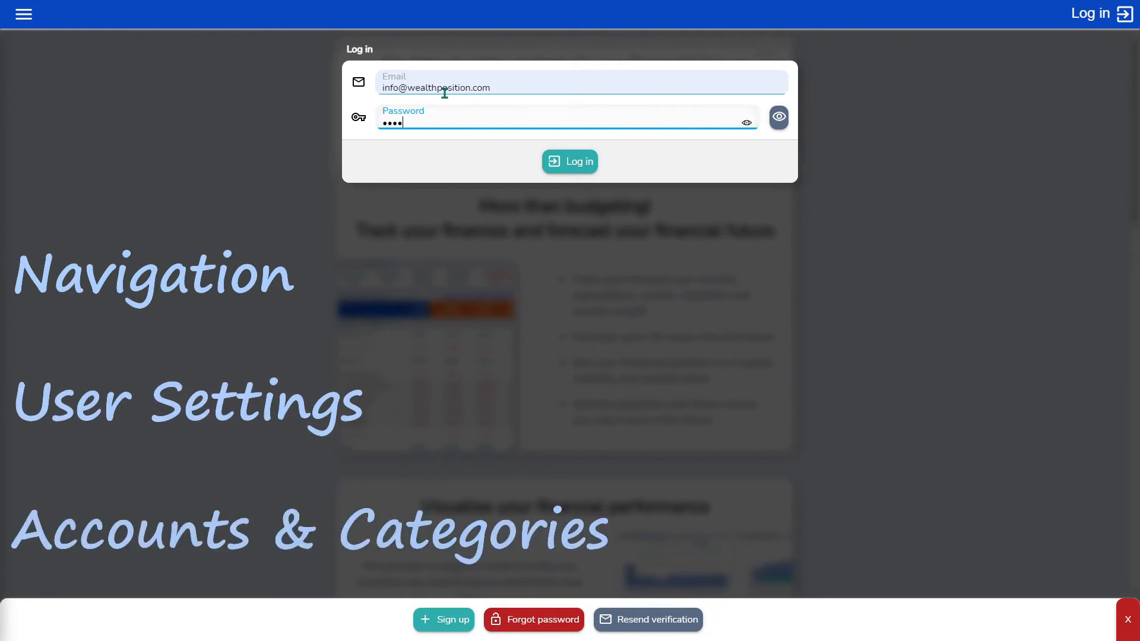
pyautogui.write('•••••••')
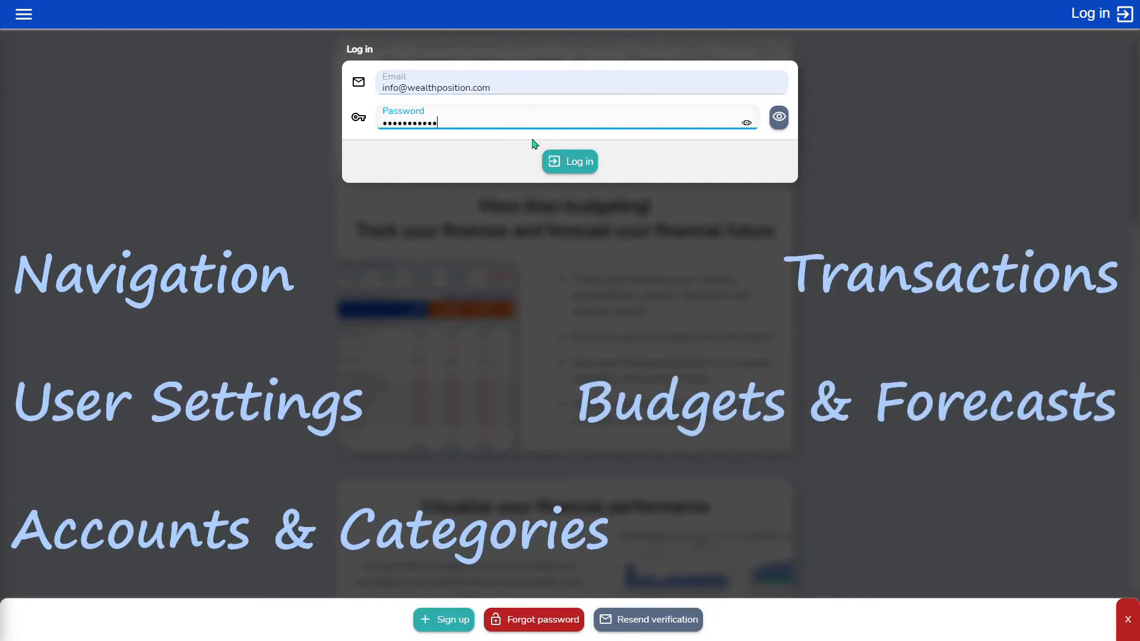
pyautogui.click(576, 168)
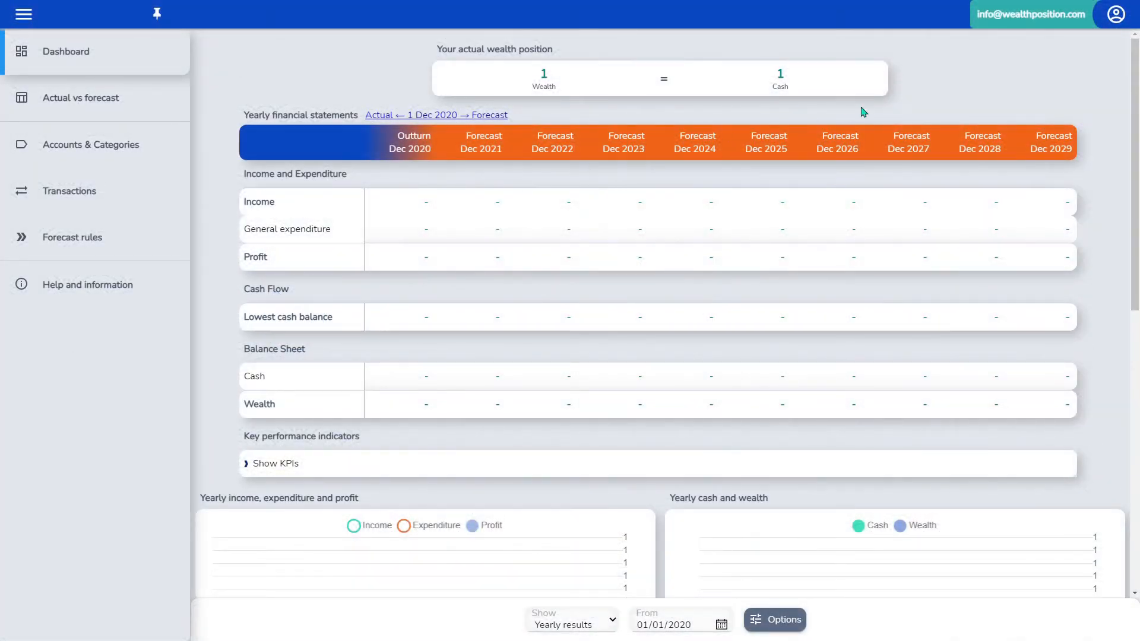
# Open the user profile settings and end the other live session, on Windows Chrome
pyautogui.click(1130, 20)
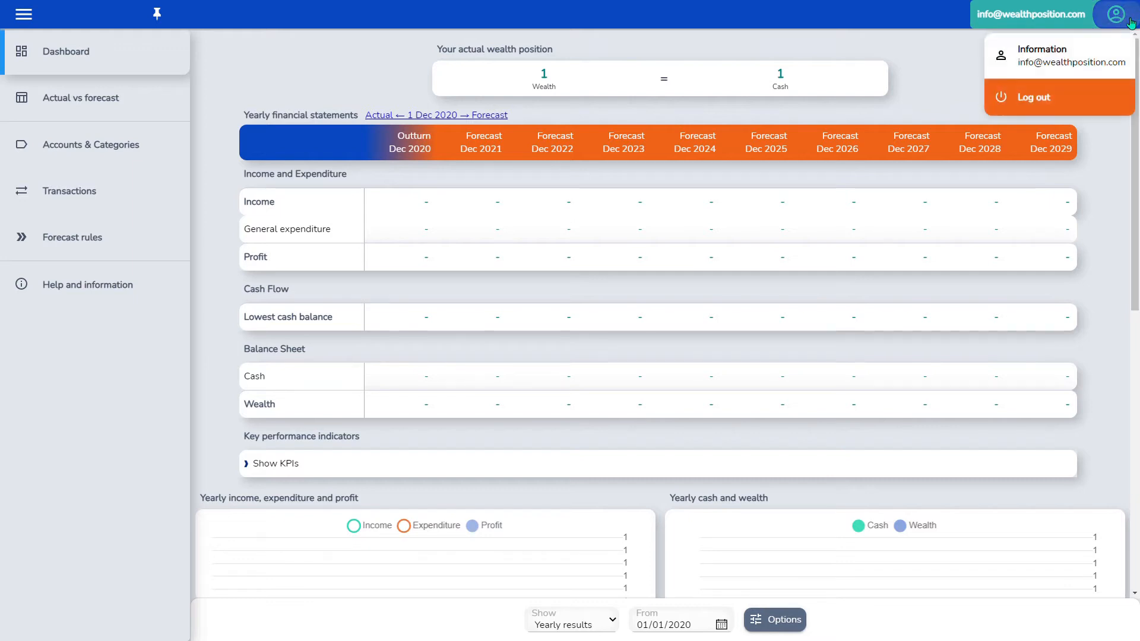
pyautogui.click(1111, 60)
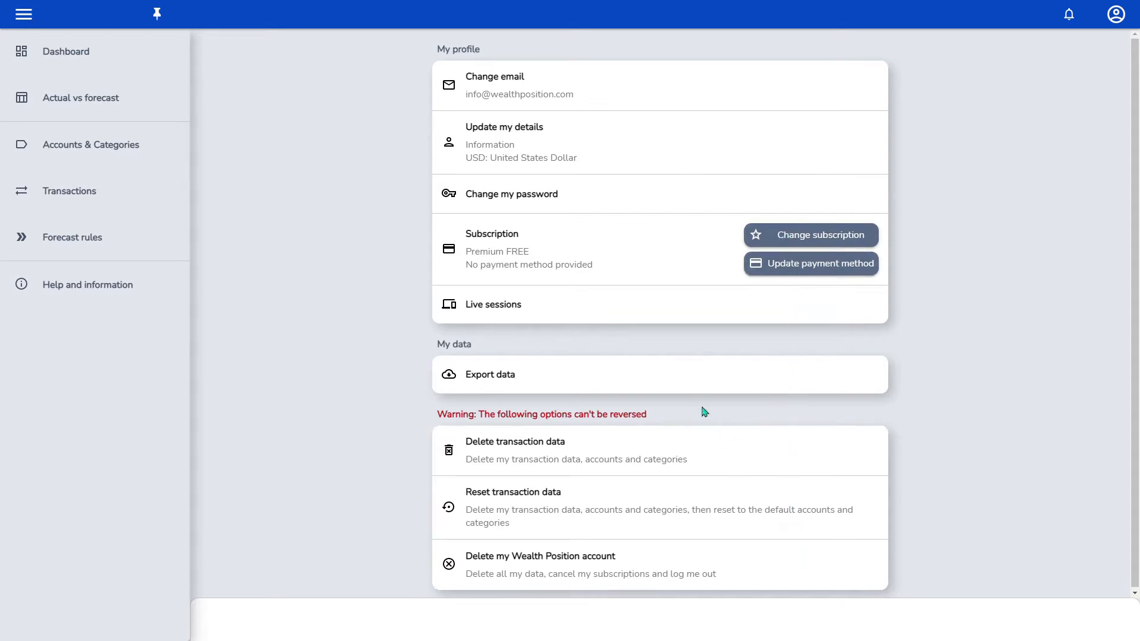
pyautogui.click(644, 315)
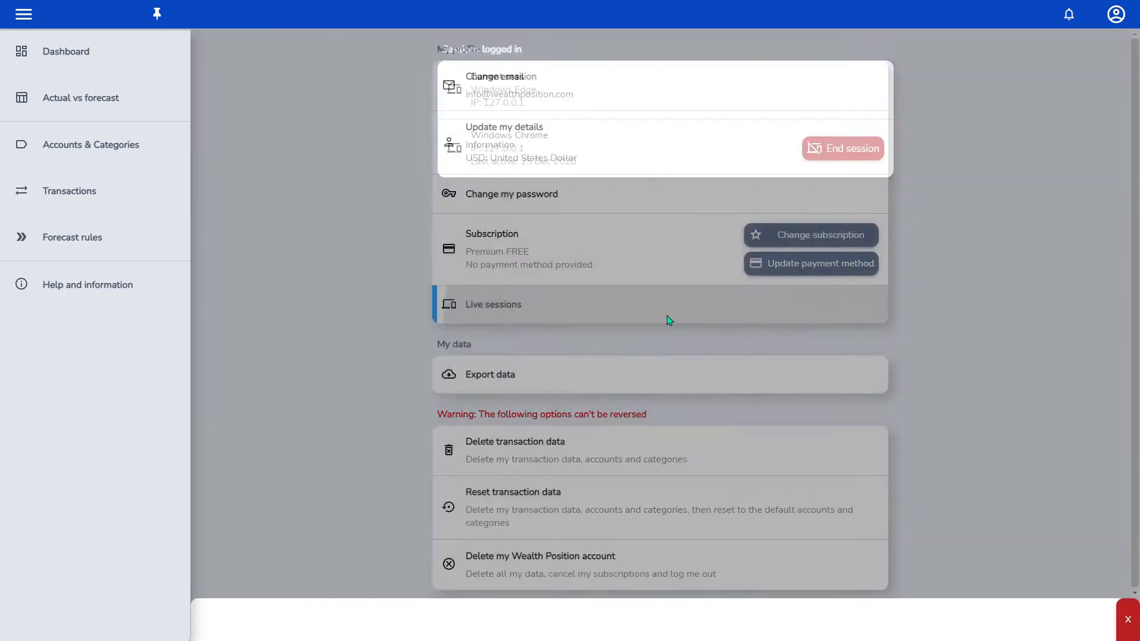
pyautogui.click(862, 149)
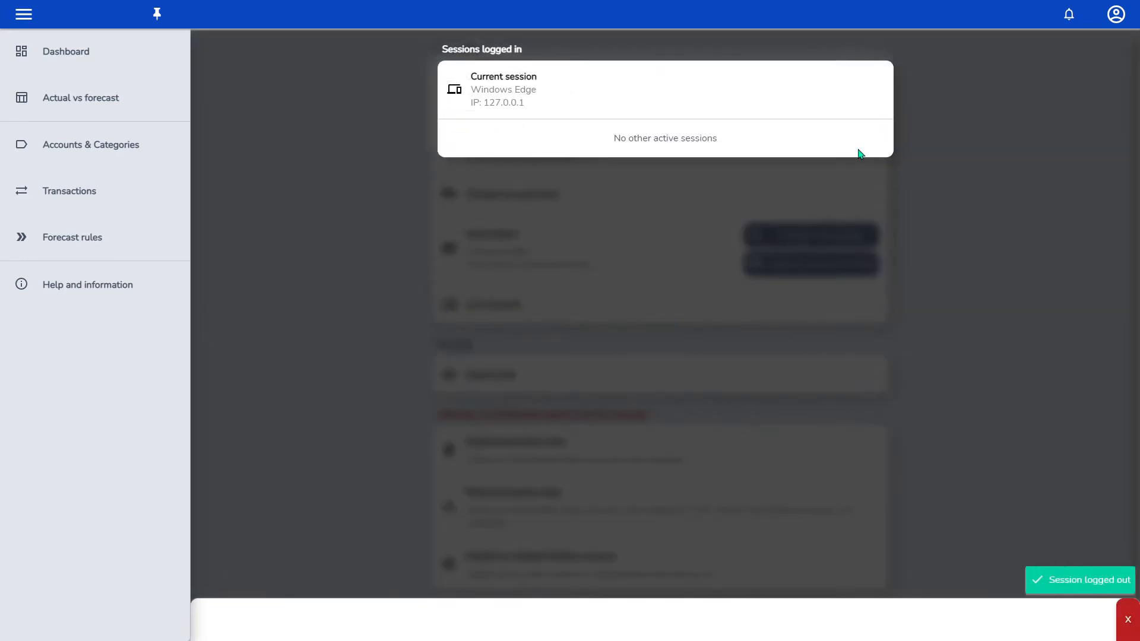
pyautogui.click(1129, 610)
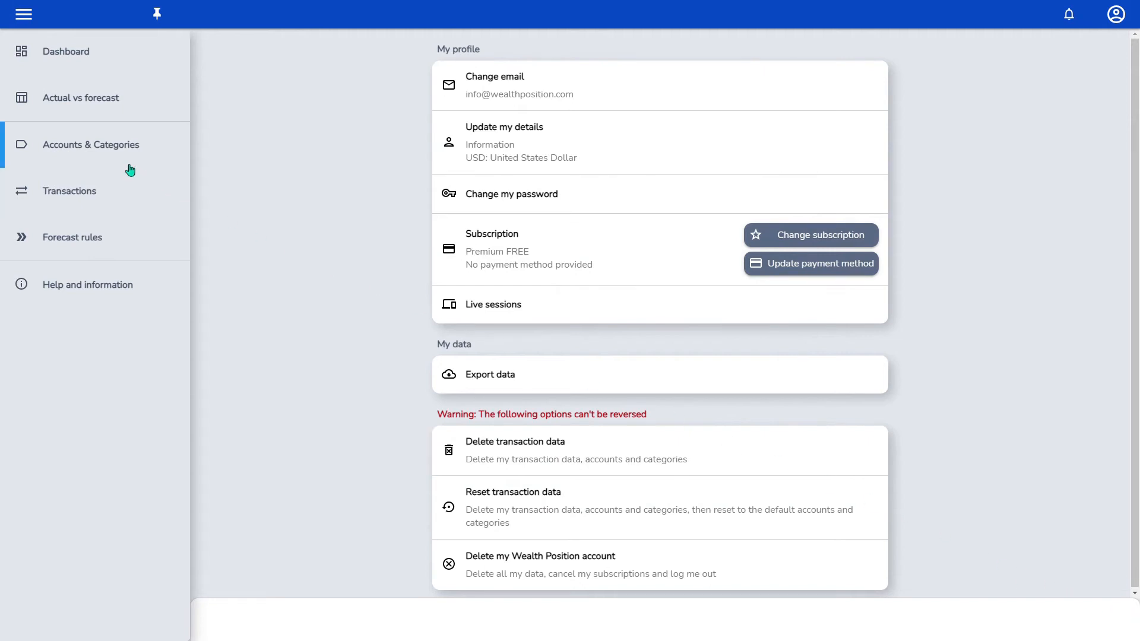
# Open Accounts & Categories and review the income, expenditure, assets, liabilities and retained earnings summaries and their groups
pyautogui.click(118, 162)
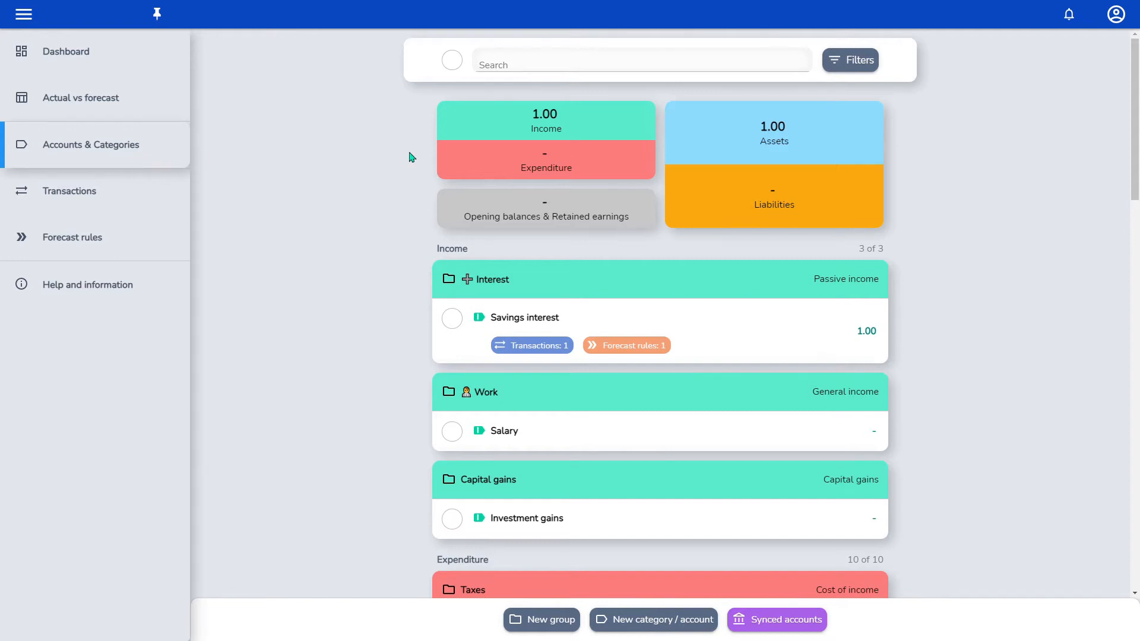
pyautogui.click(552, 142)
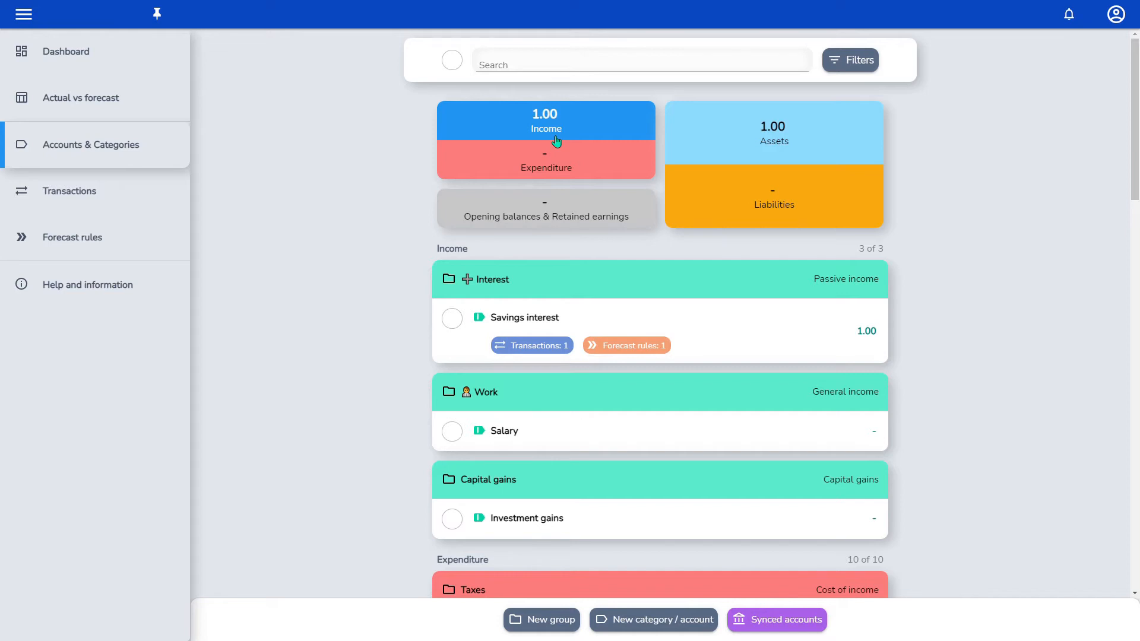
pyautogui.click(582, 158)
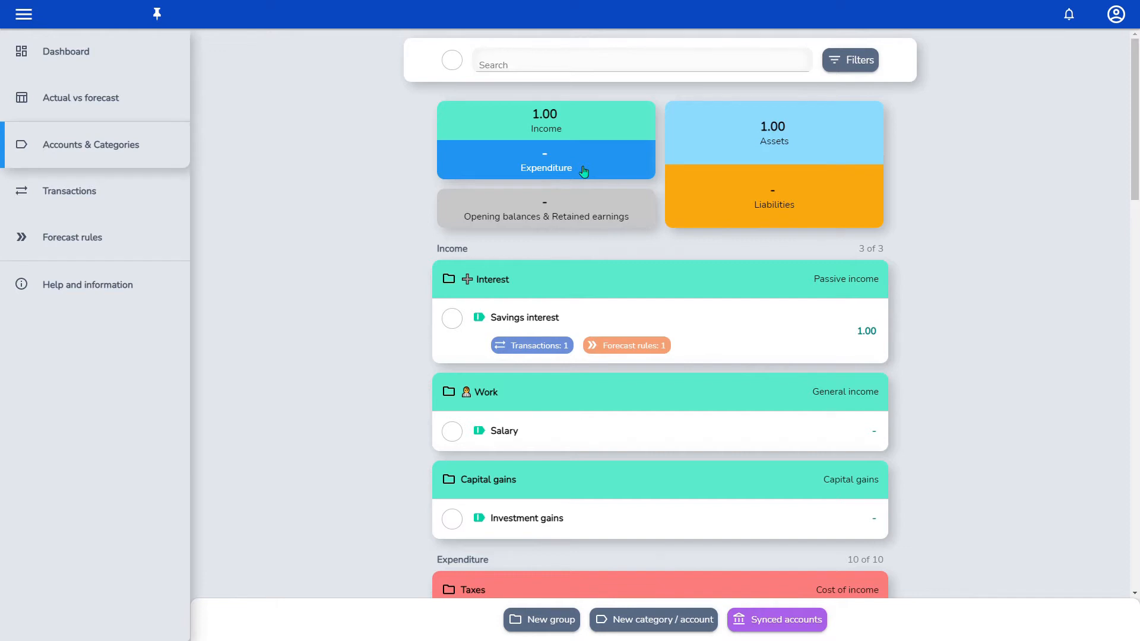
pyautogui.click(751, 166)
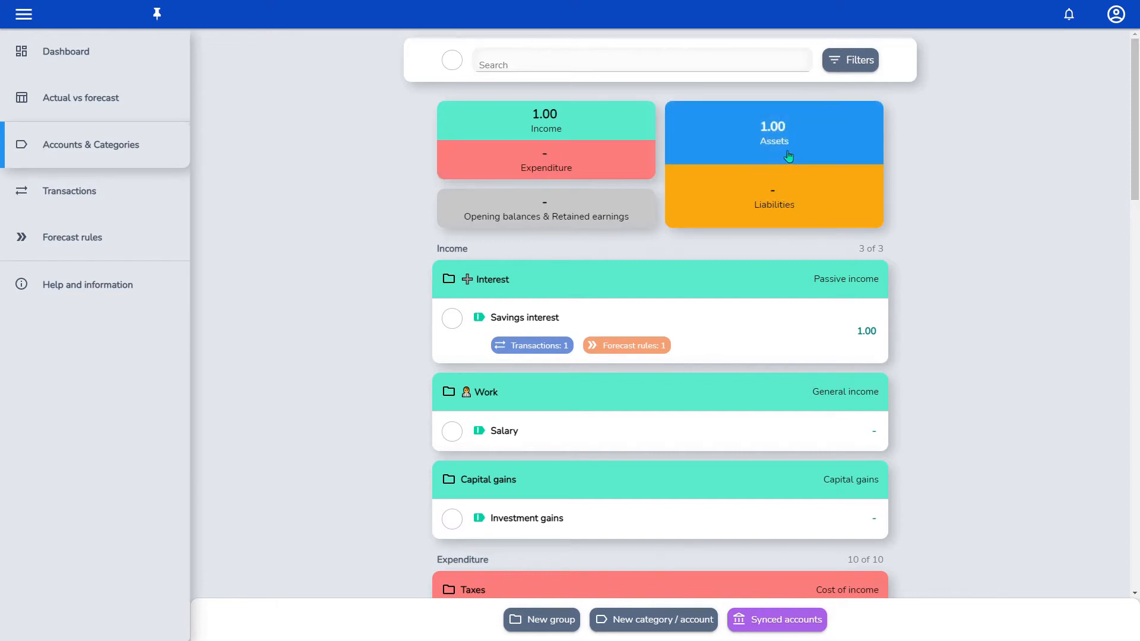
pyautogui.click(803, 196)
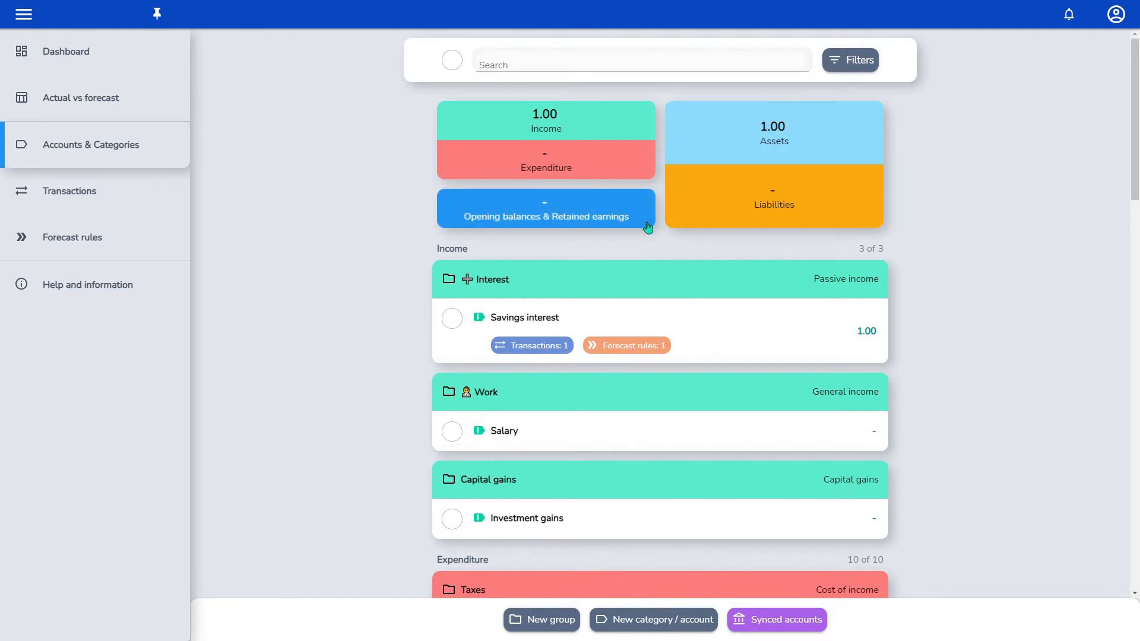
pyautogui.scroll(-1, 648, 227)
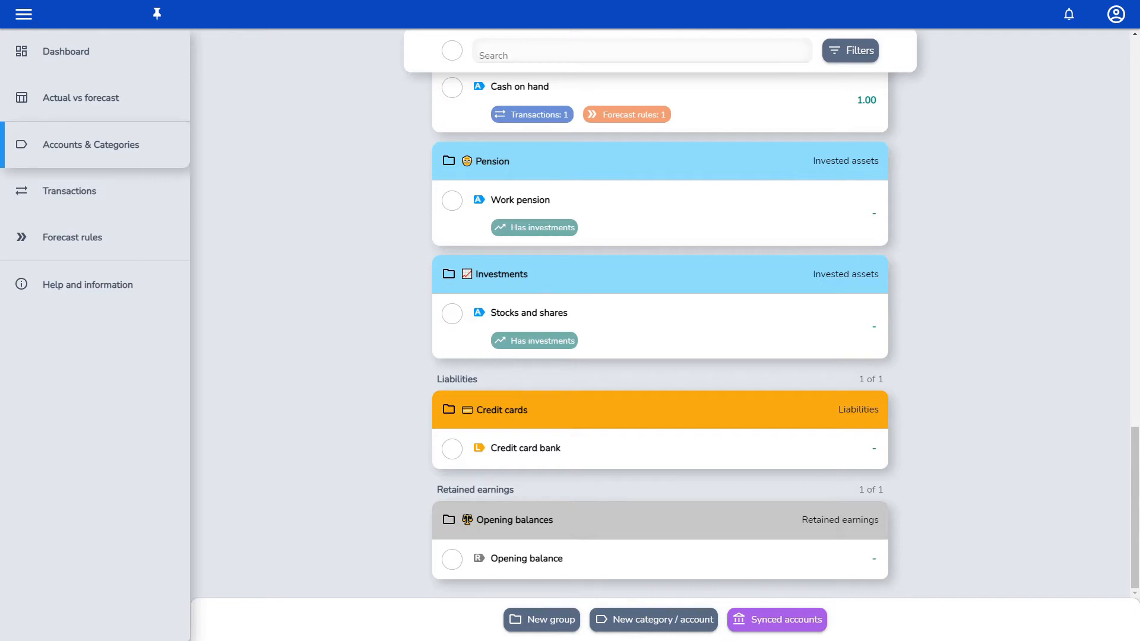
pyautogui.scroll(3, 1116, 133)
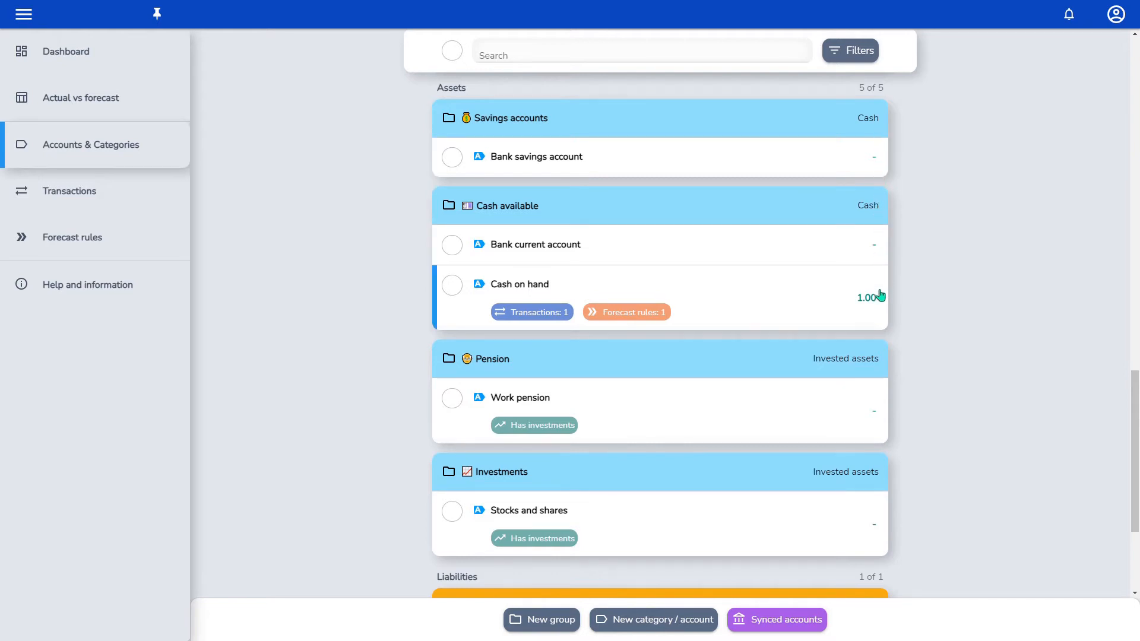
pyautogui.scroll(-1, 875, 511)
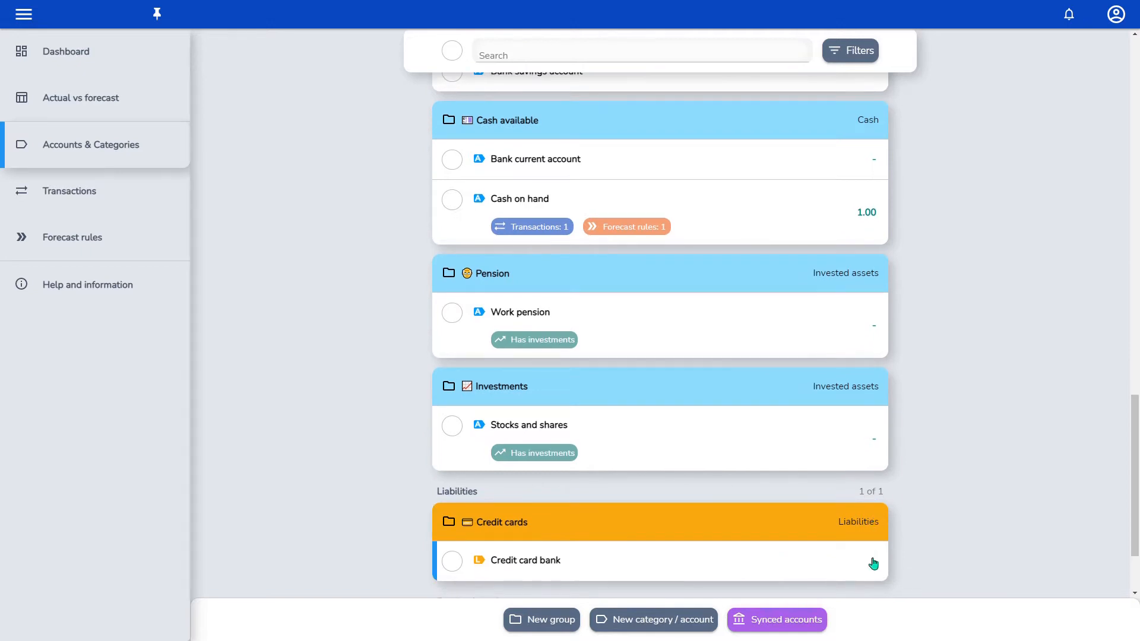
# Search the accounts and categories for "Bills", view the financial statement group filters, and clear all filters
pyautogui.click(659, 62)
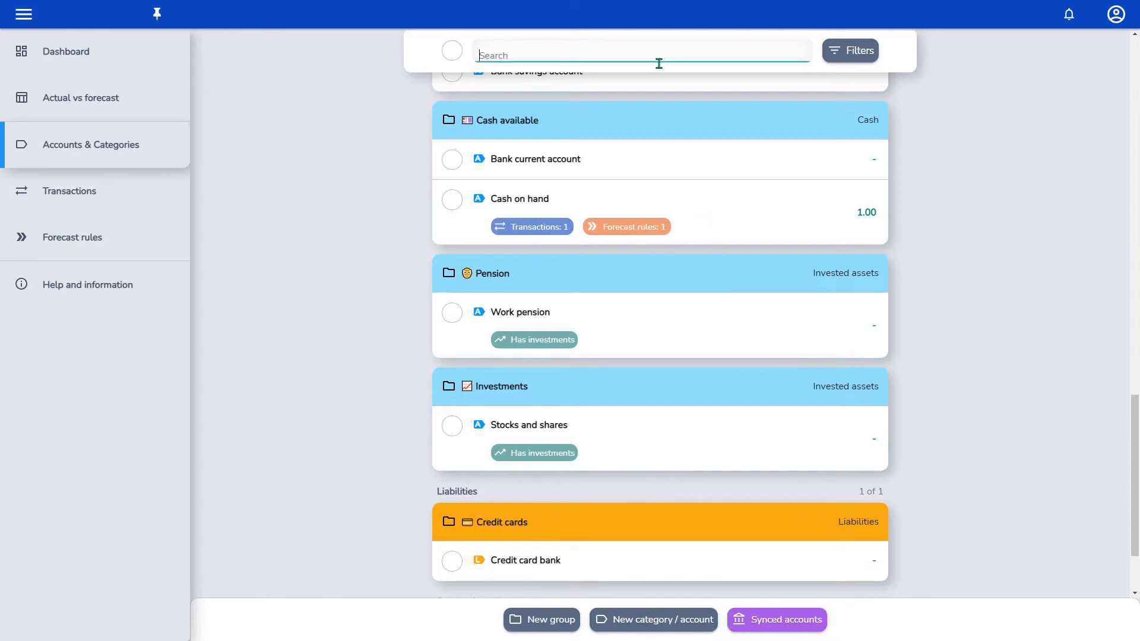
pyautogui.write('Bills')
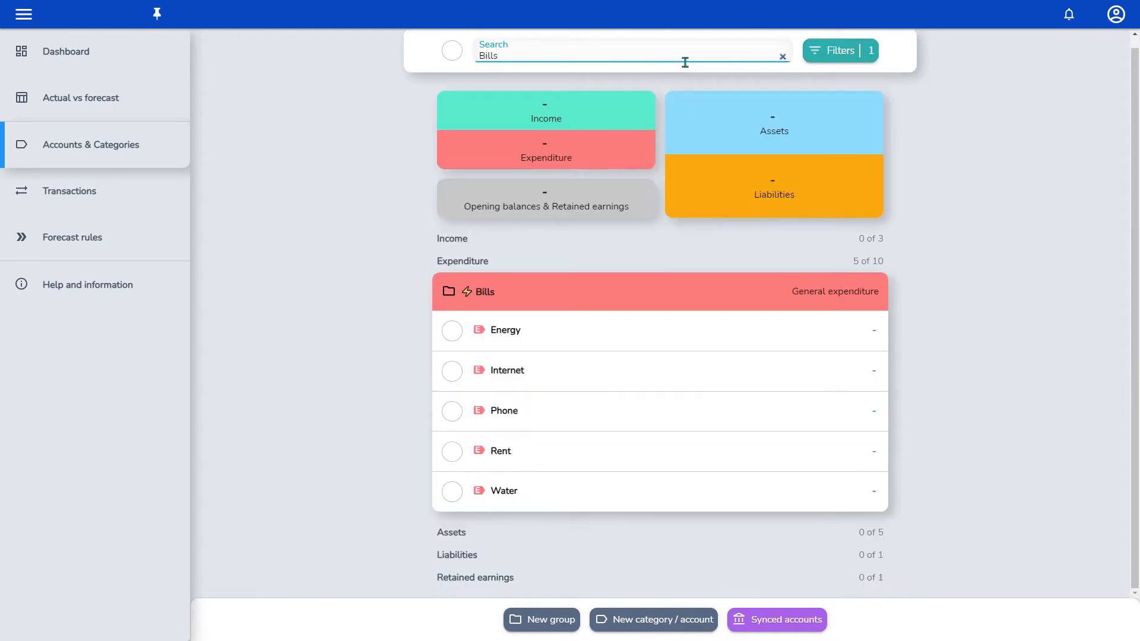
pyautogui.click(839, 53)
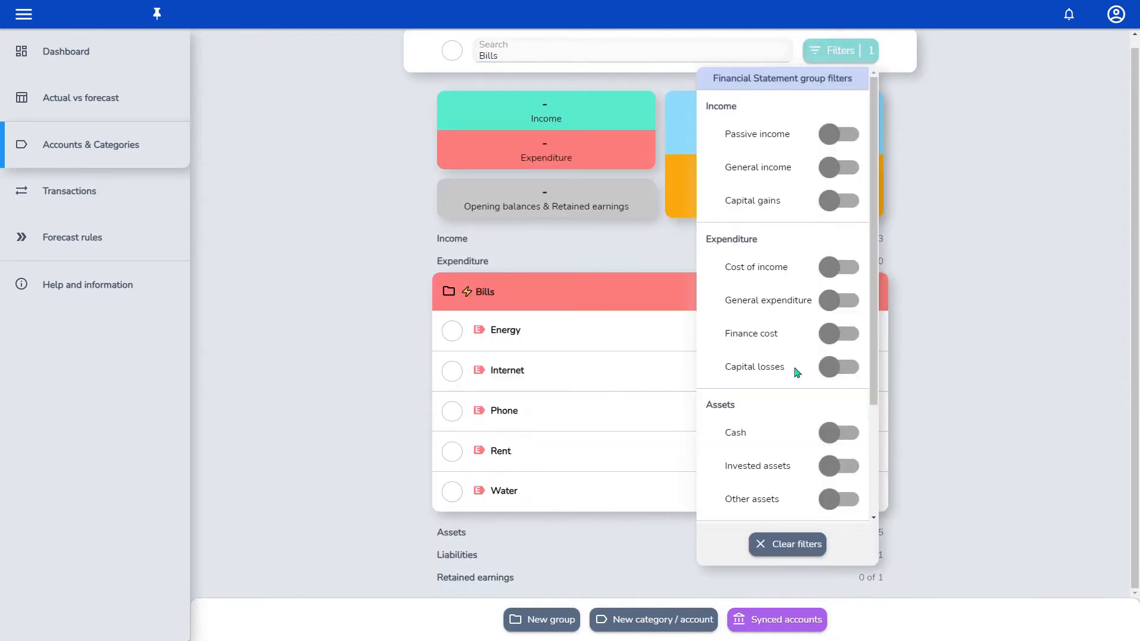
pyautogui.click(796, 543)
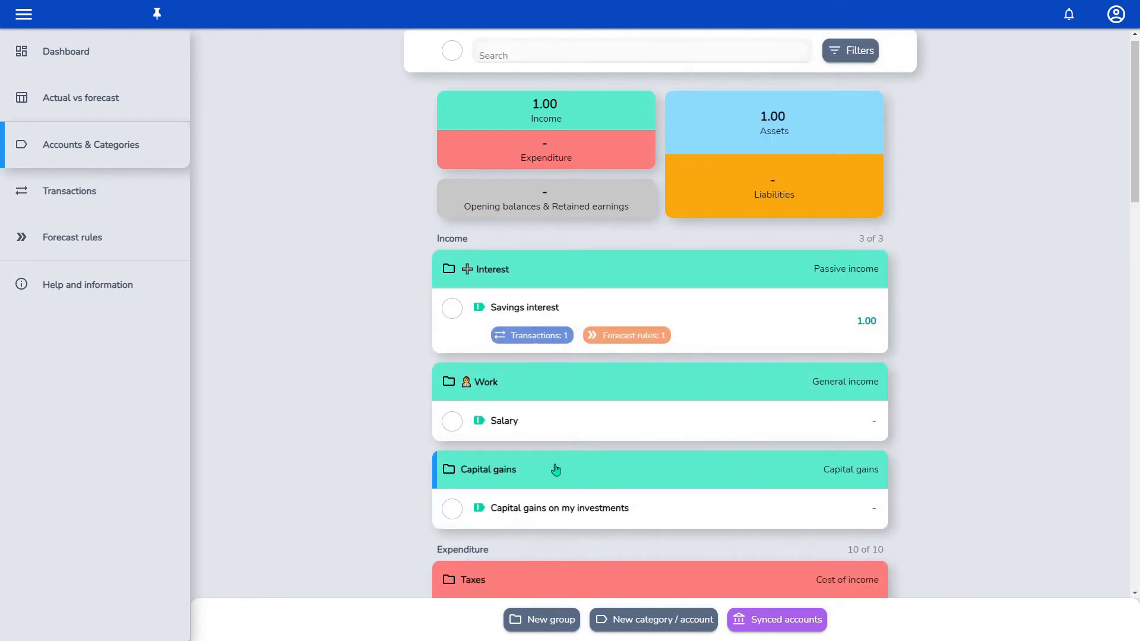
# Delete the Capital gains income group together with its category
pyautogui.click(530, 470)
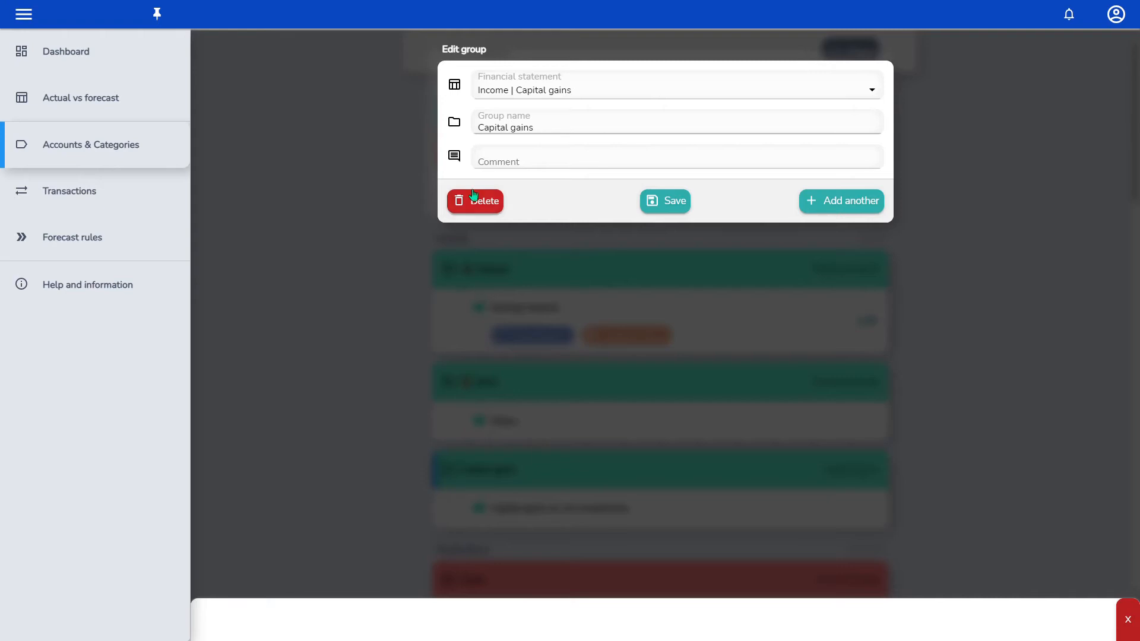
pyautogui.click(474, 196)
pyautogui.click(665, 190)
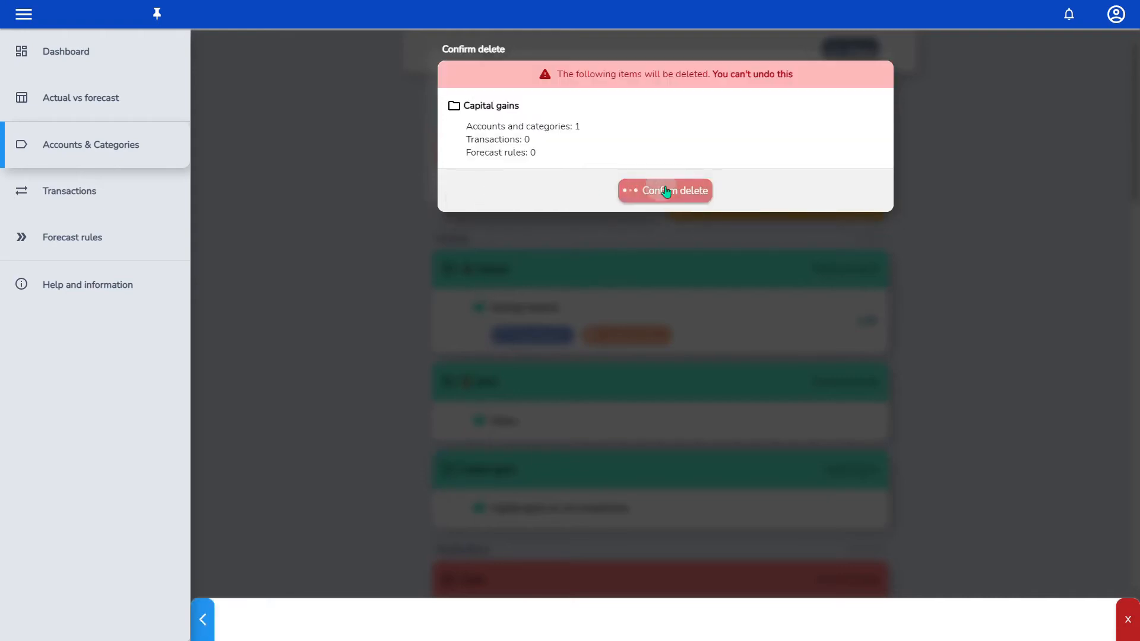
# Delete the Rent category from Bills and the Supermarket category from Food and drink in one bulk edit
pyautogui.scroll(-5, 664, 190)
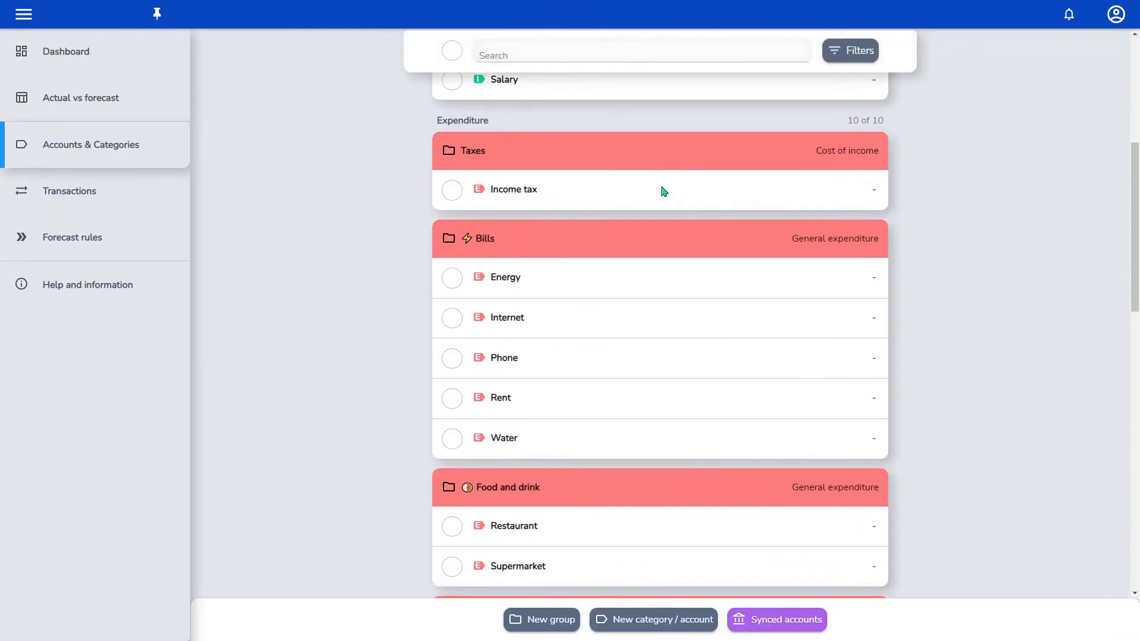
pyautogui.click(453, 399)
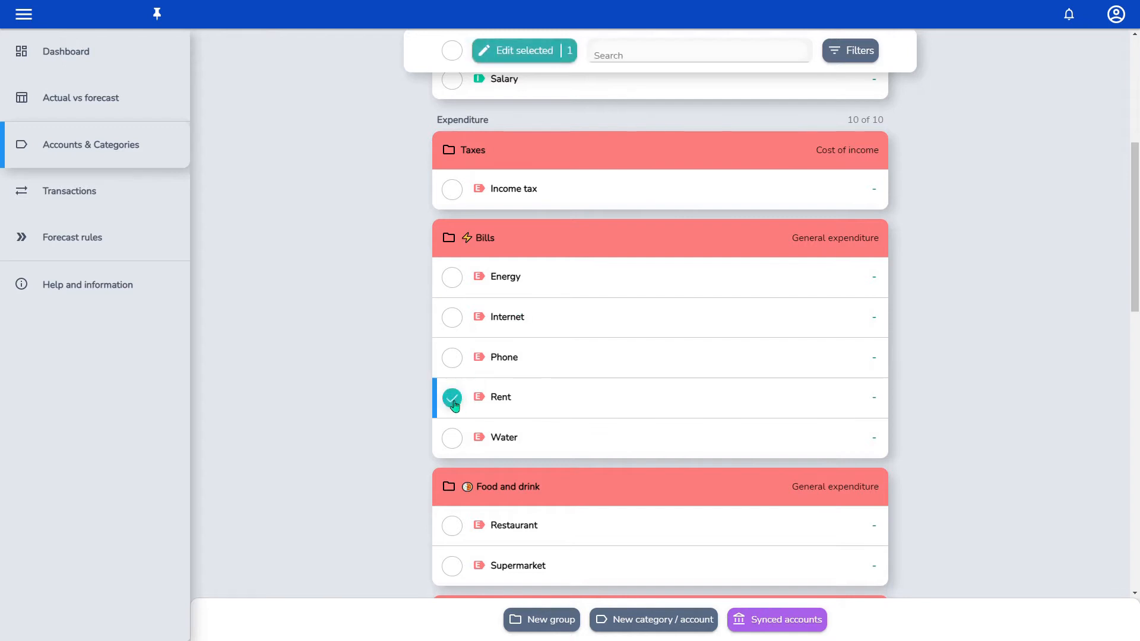
pyautogui.click(454, 567)
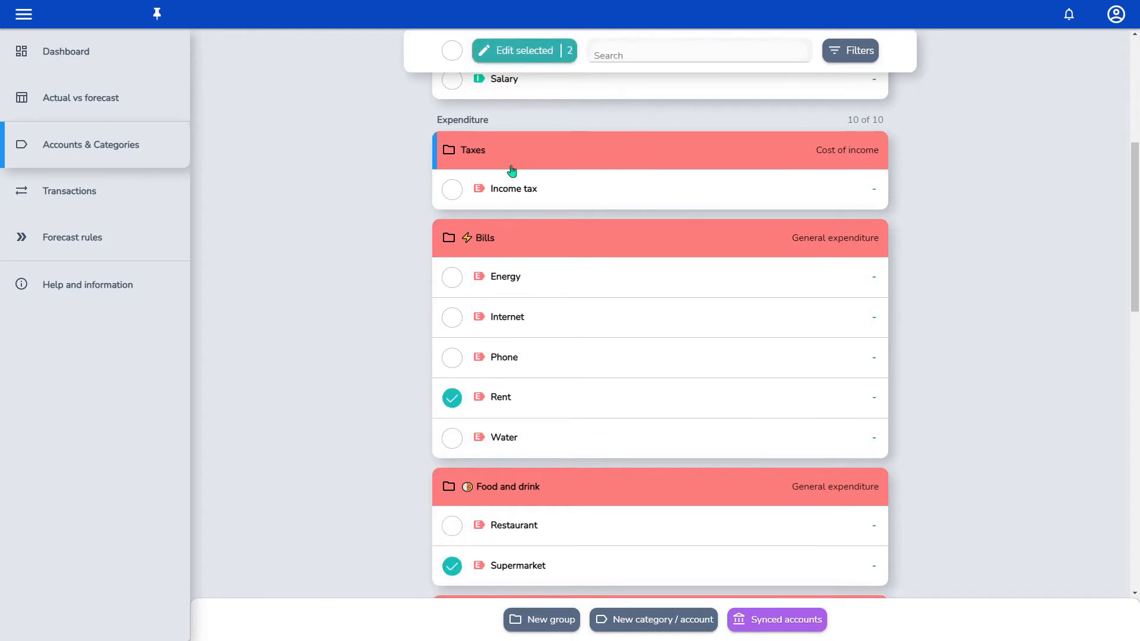
pyautogui.click(537, 59)
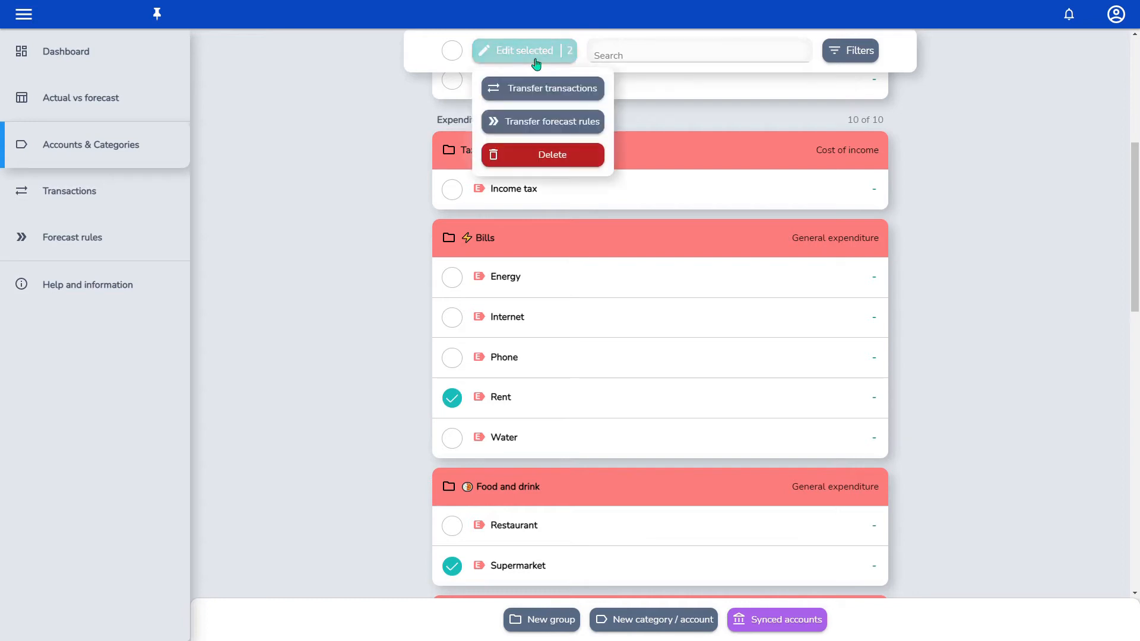
pyautogui.click(540, 155)
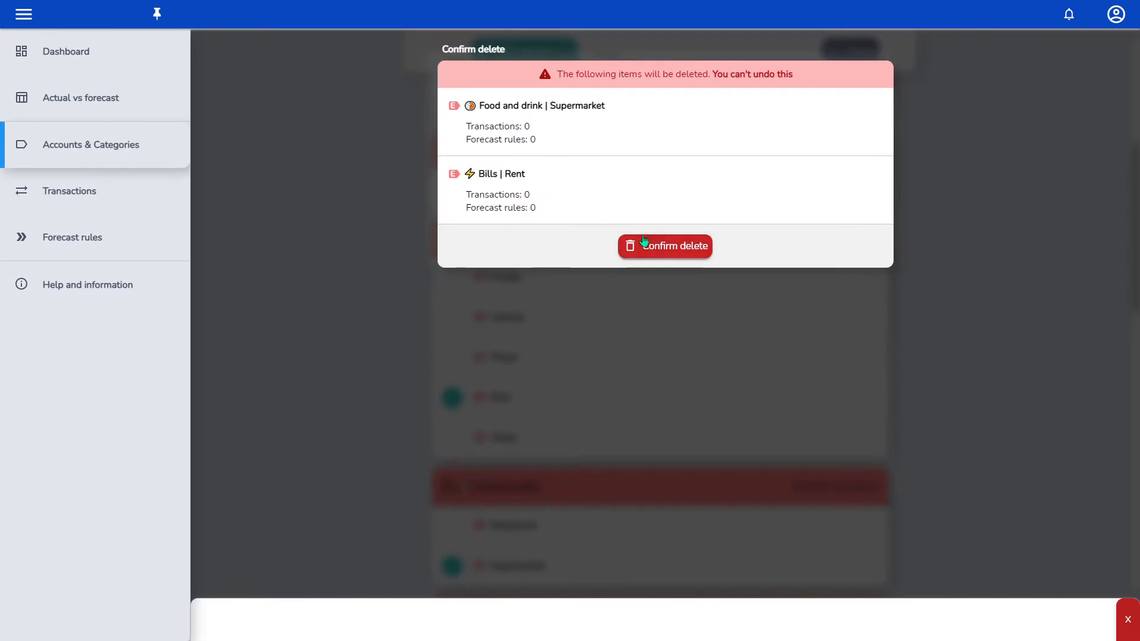
pyautogui.click(659, 249)
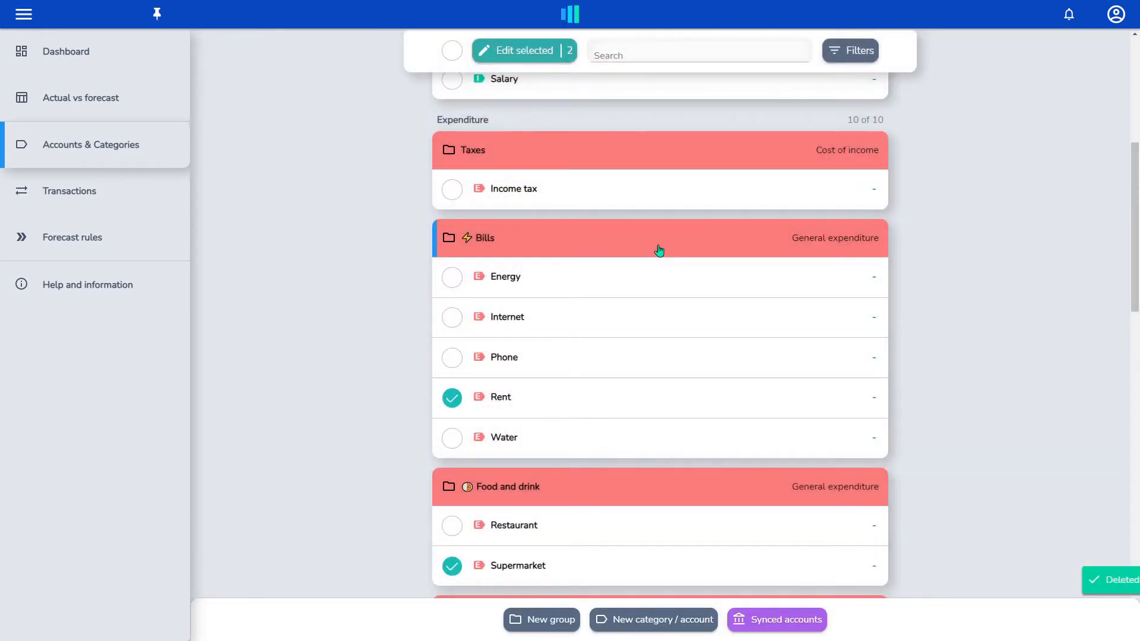
# Create a category named "Supermarket and grocery store" in the General expenditure group Food and drink
pyautogui.click(670, 618)
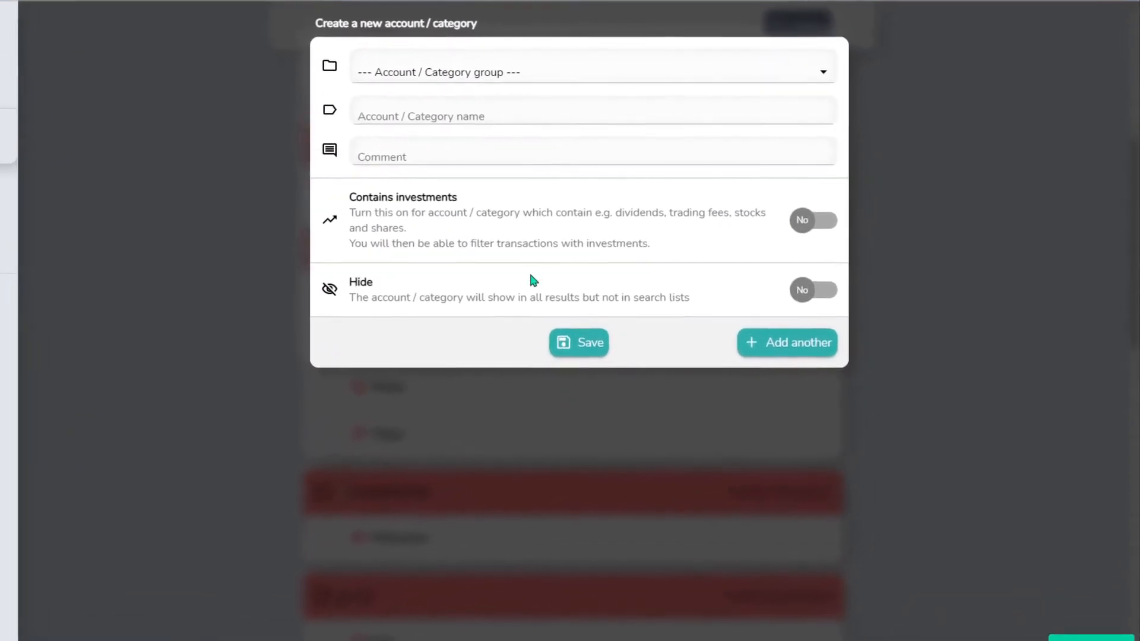
pyautogui.click(534, 83)
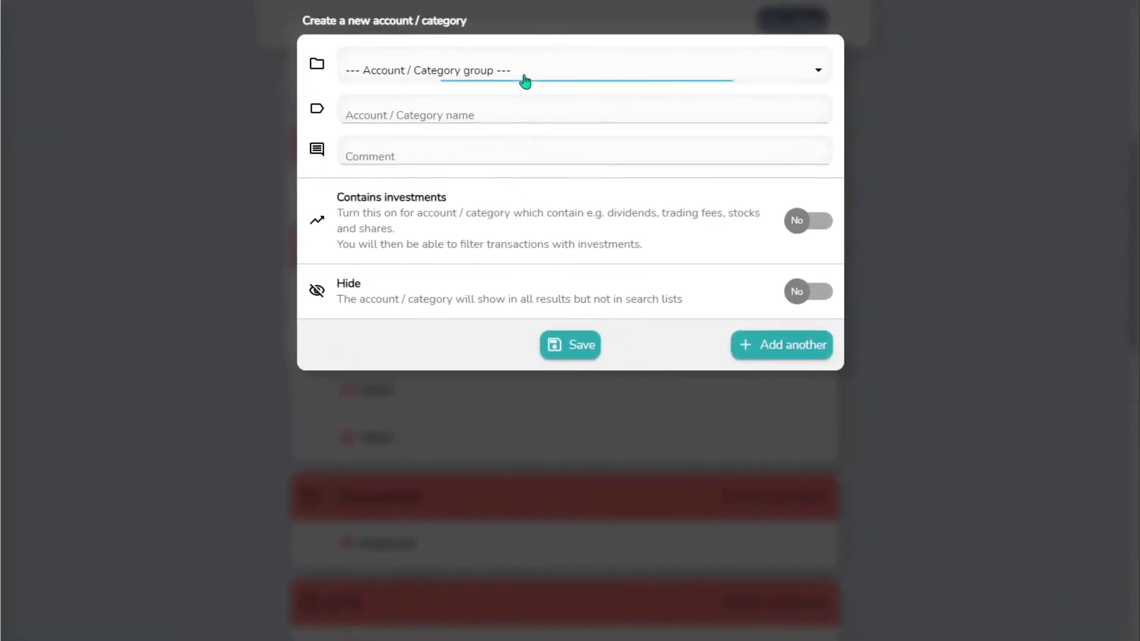
pyautogui.click(512, 448)
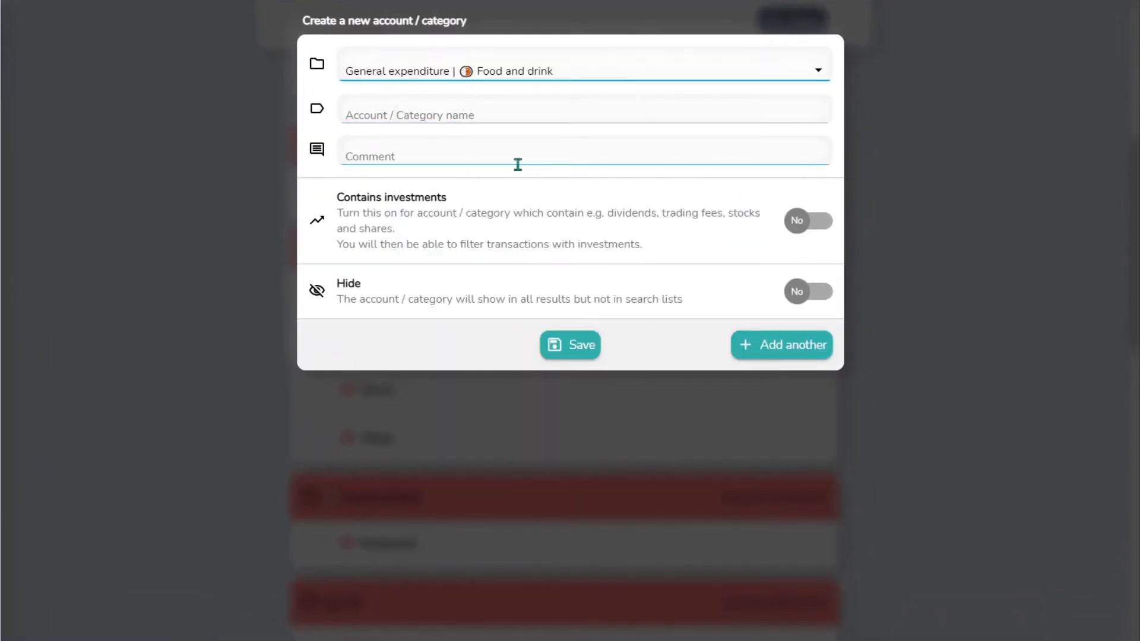
pyautogui.click(519, 116)
pyautogui.write('Supermarket and grocery store')
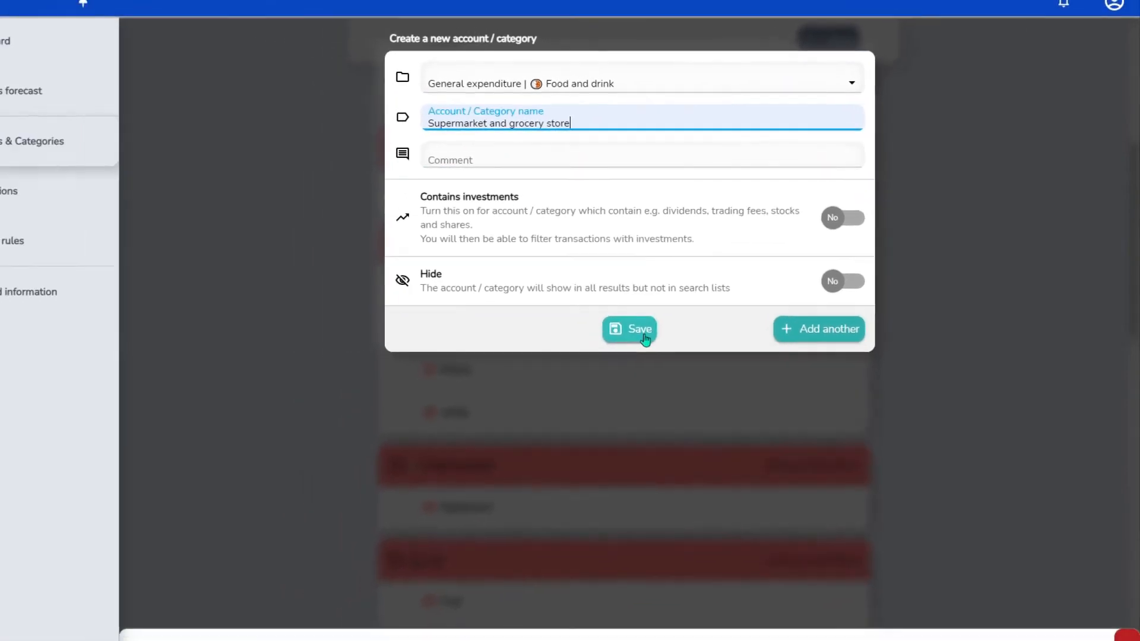
pyautogui.click(643, 336)
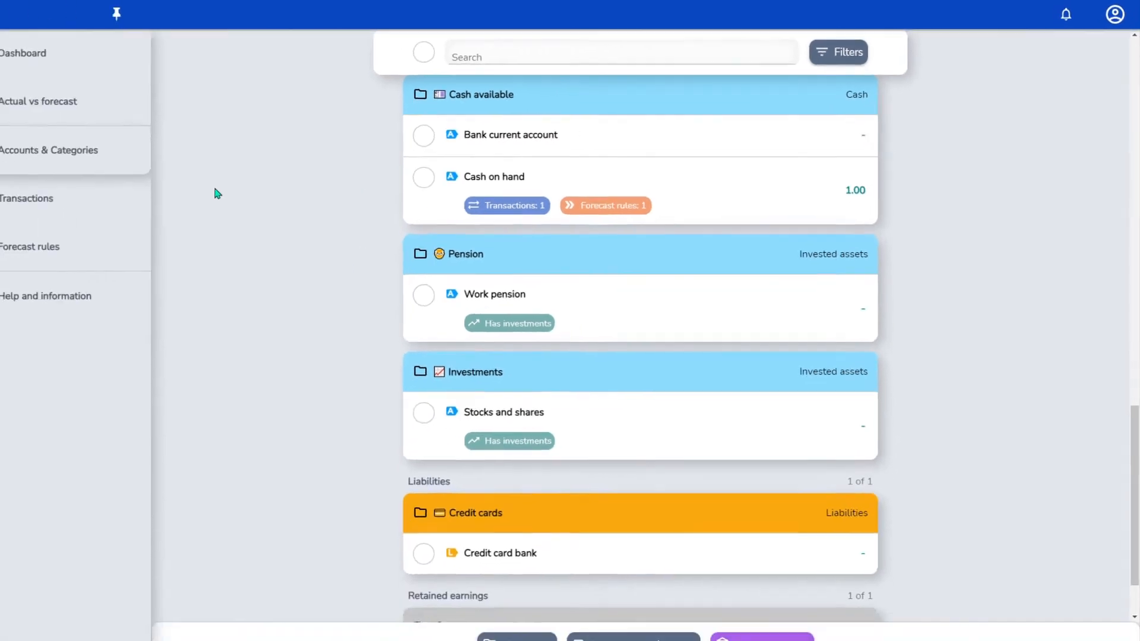
# Delete the example transaction dated 25 Dec 2020 from the transactions list
pyautogui.click(113, 199)
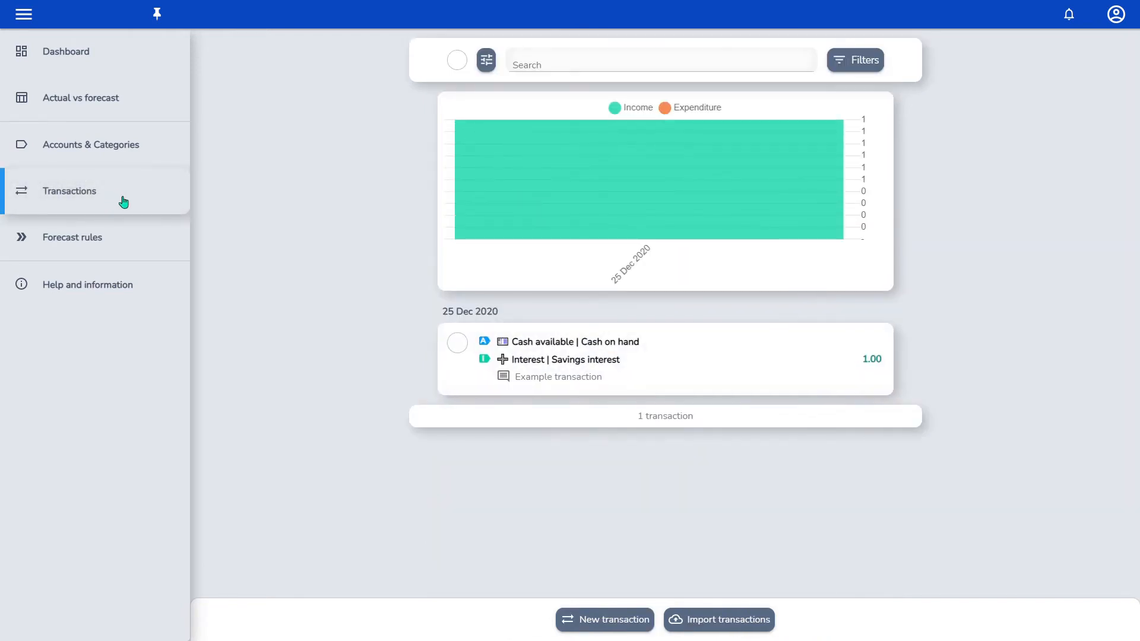
pyautogui.click(466, 342)
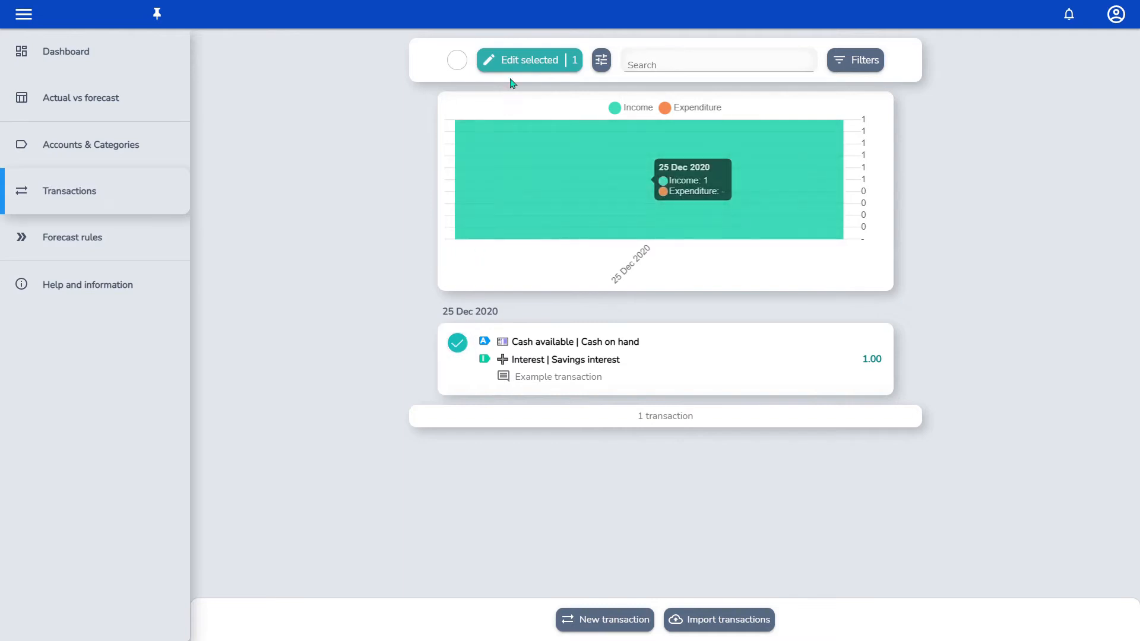
pyautogui.click(523, 62)
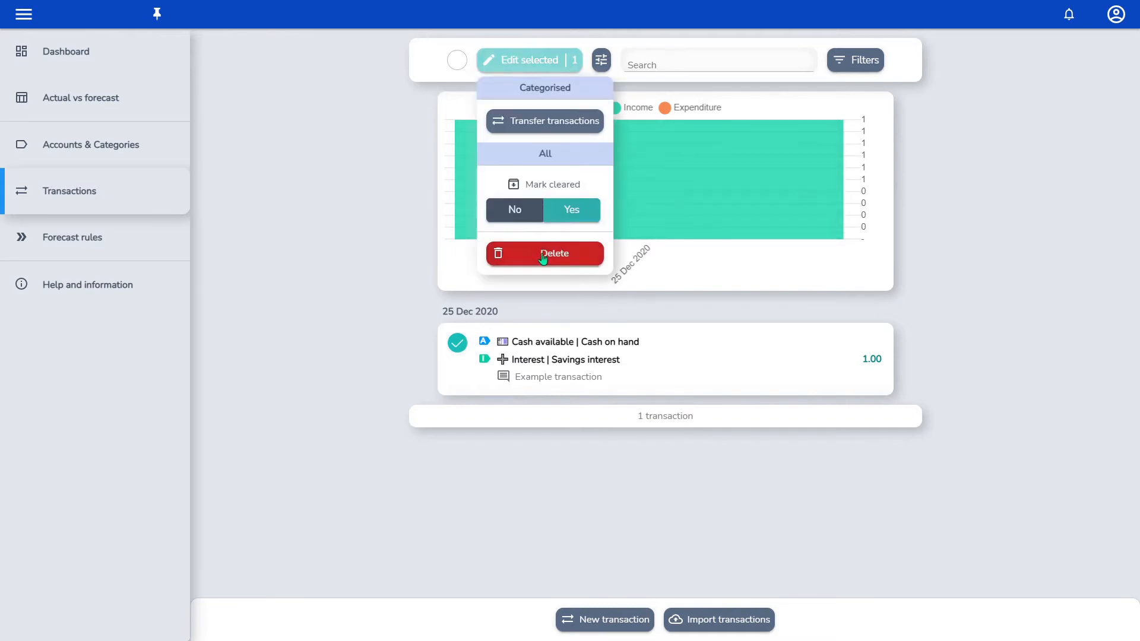
pyautogui.click(540, 258)
pyautogui.click(665, 149)
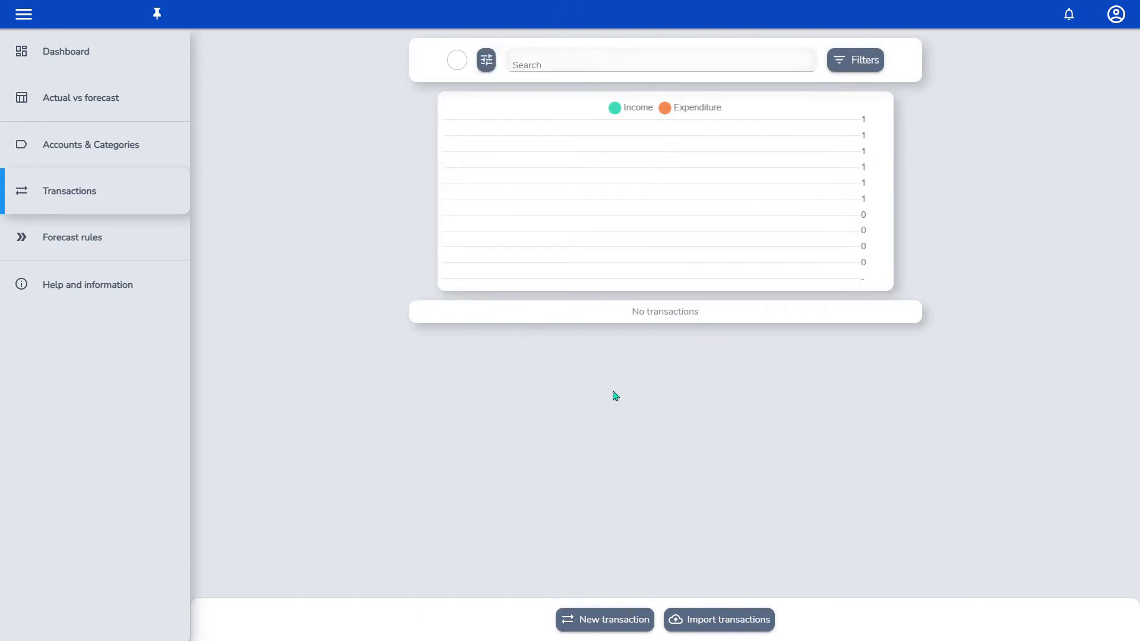
# Record a transaction dated 01/12/2020 giving Bank current account an opening balance of 2000 from the Opening balance category
pyautogui.click(614, 621)
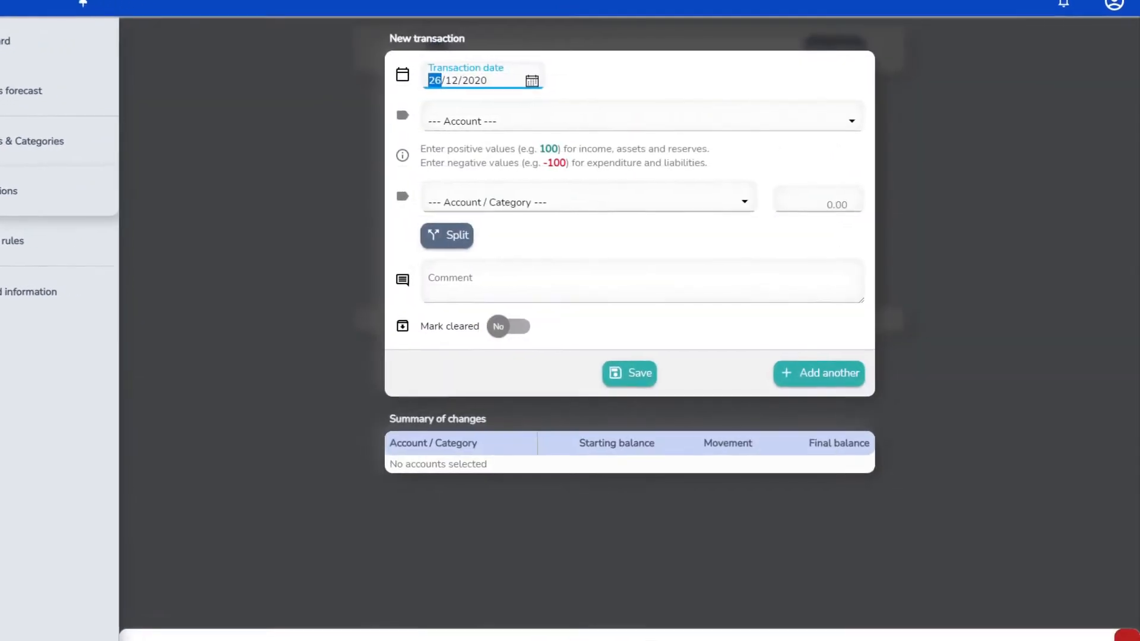
pyautogui.write('01')
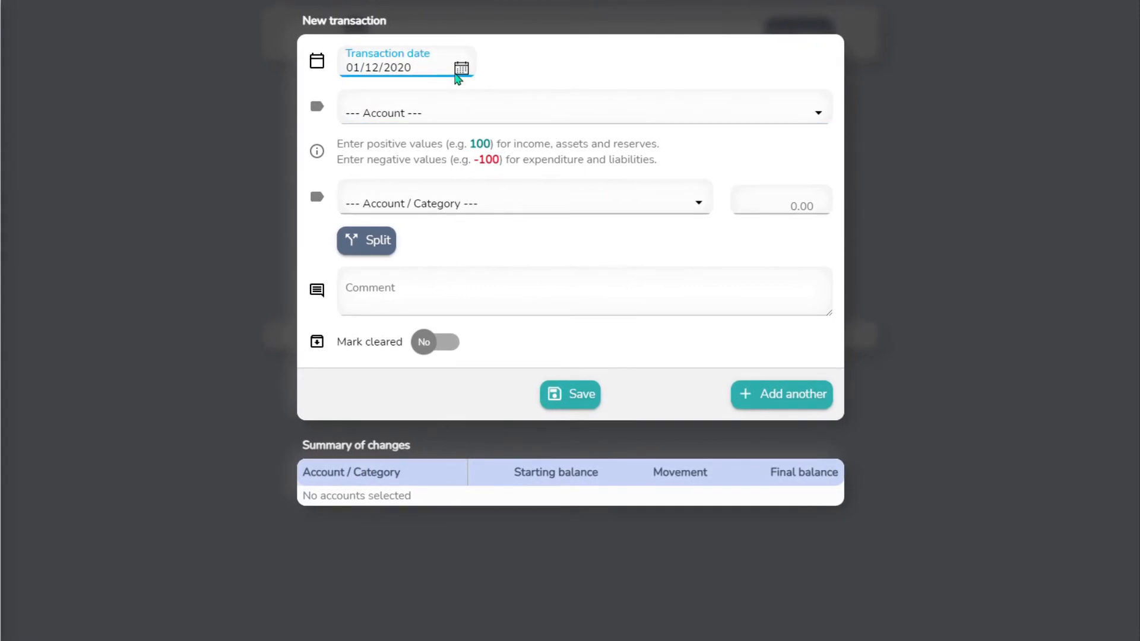
pyautogui.click(450, 115)
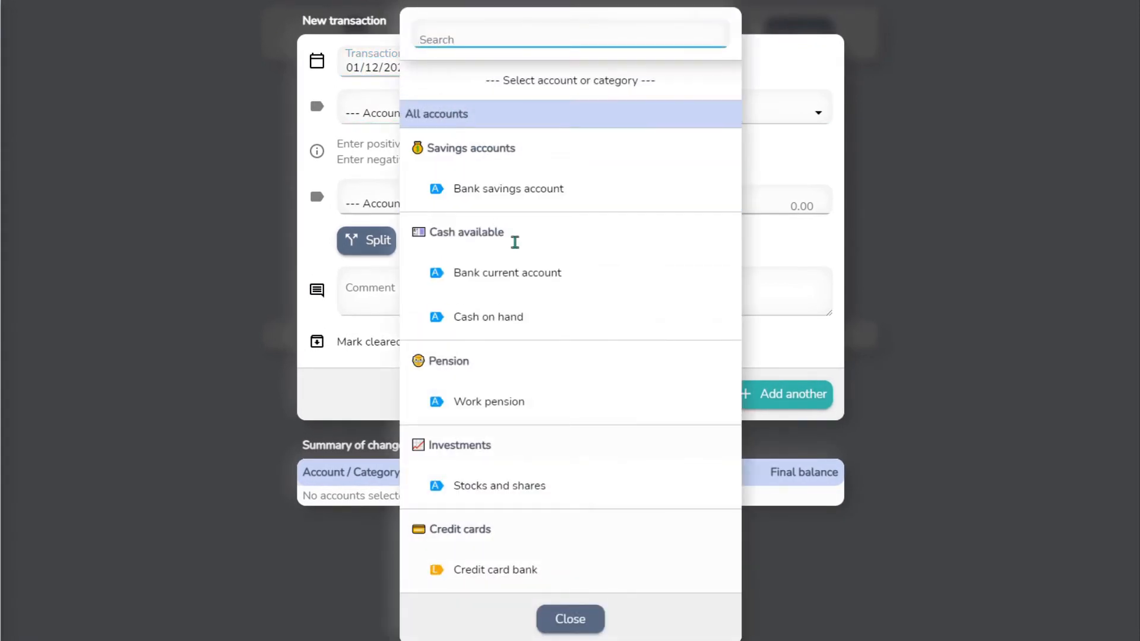
pyautogui.click(562, 283)
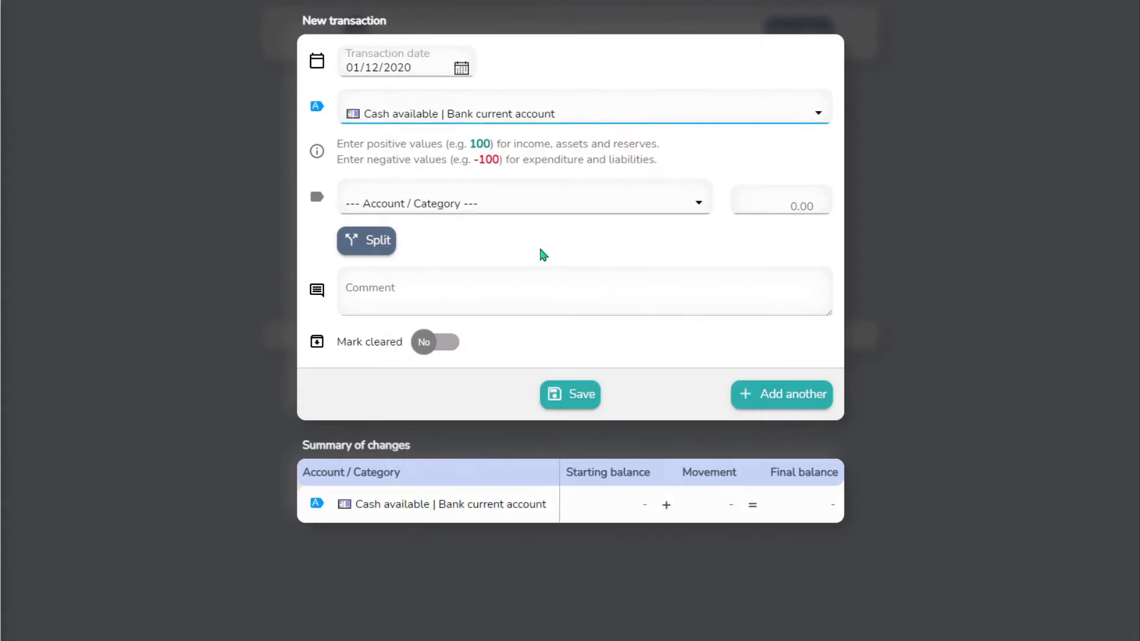
pyautogui.click(513, 206)
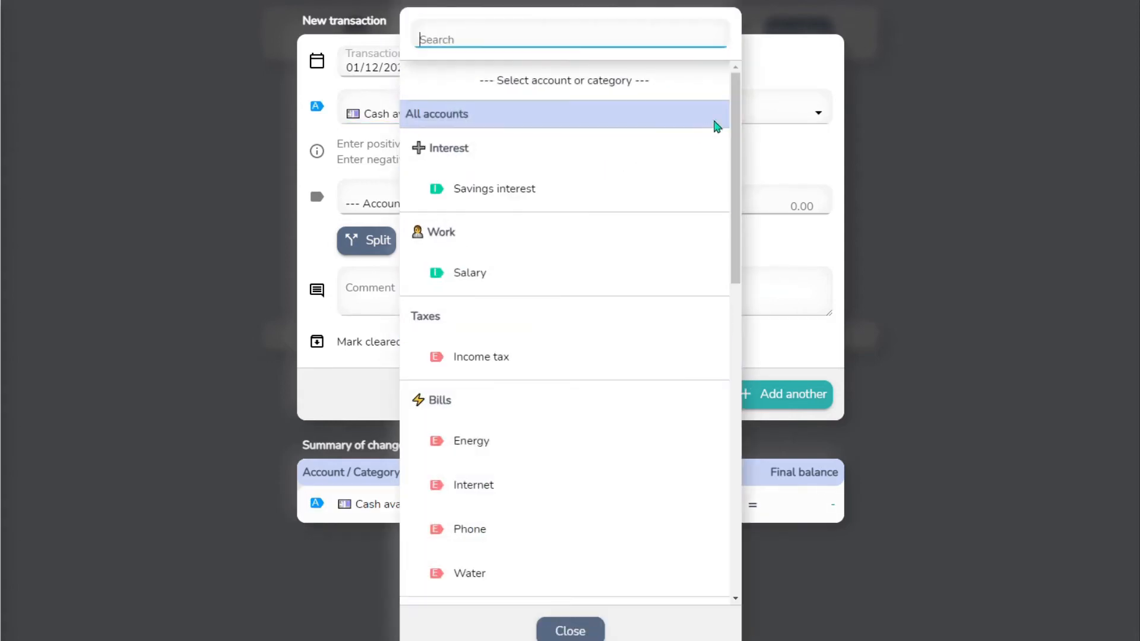
pyautogui.moveTo(735, 122); pyautogui.dragTo(744, 432)
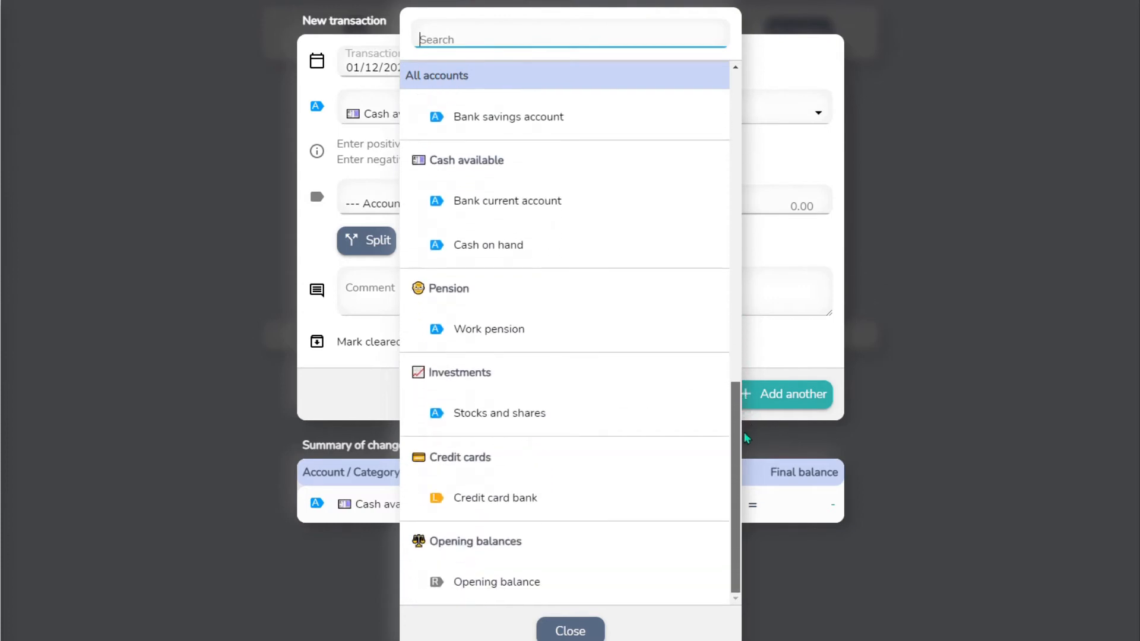
pyautogui.click(565, 581)
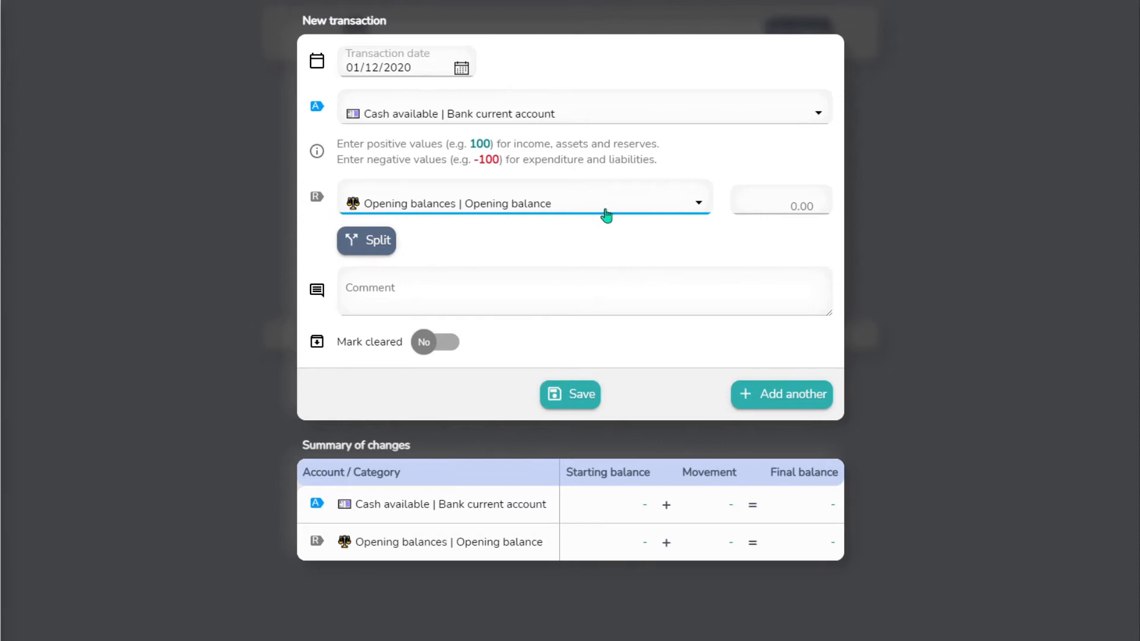
pyautogui.click(783, 220)
pyautogui.write('2')
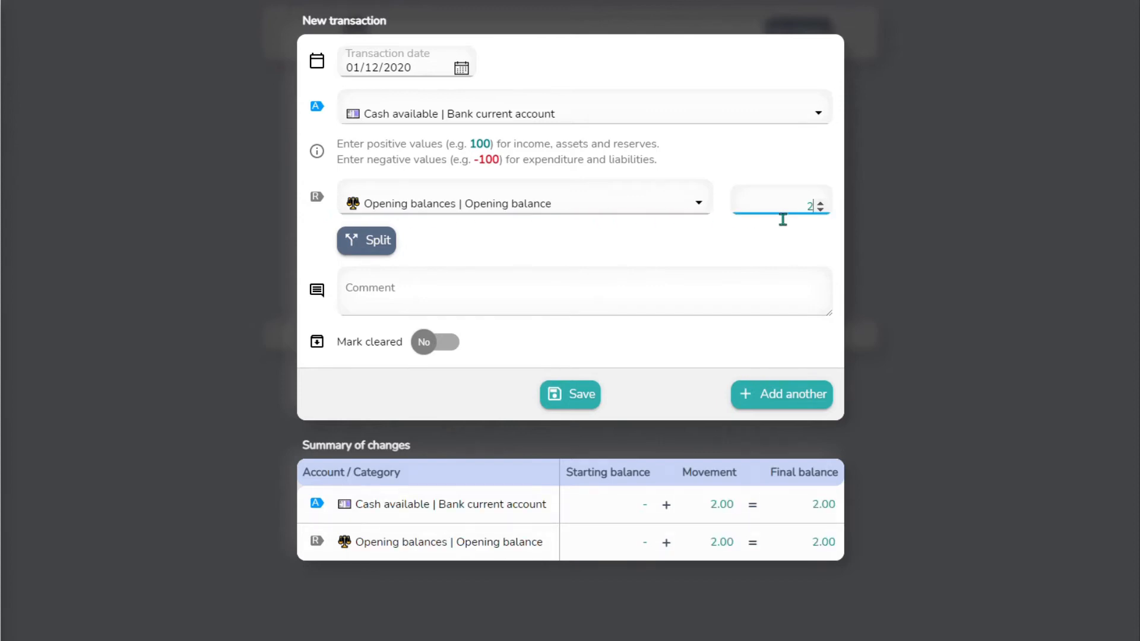
pyautogui.write('000')
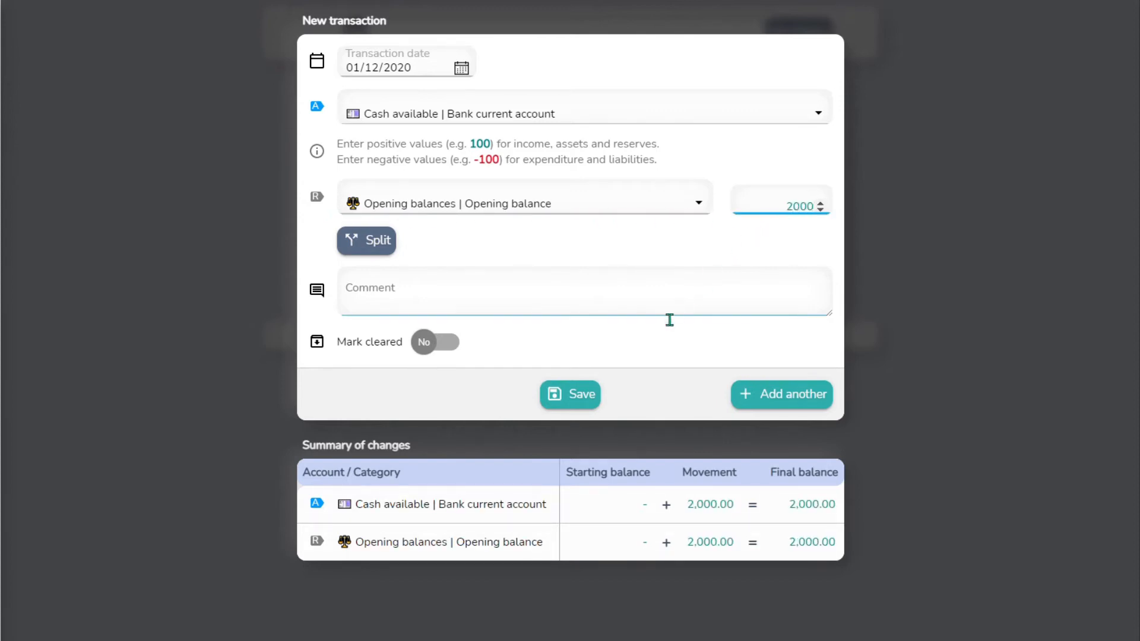
pyautogui.click(580, 404)
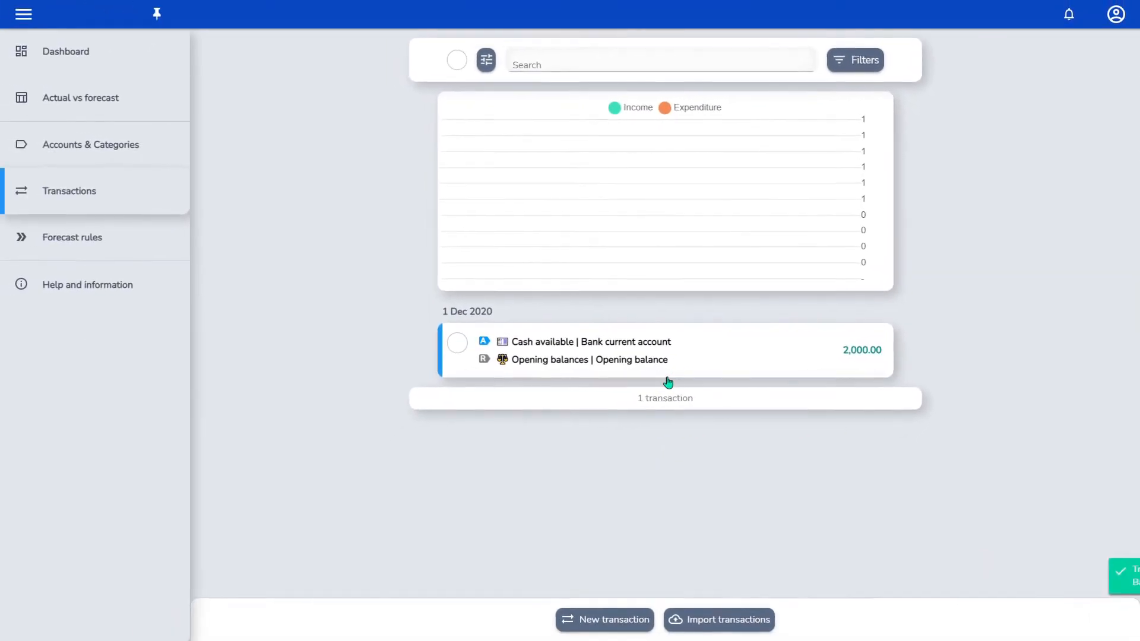
# Record a -300 opening balance transaction for the Credit card bank account, dated 01/12/2020
pyautogui.click(594, 623)
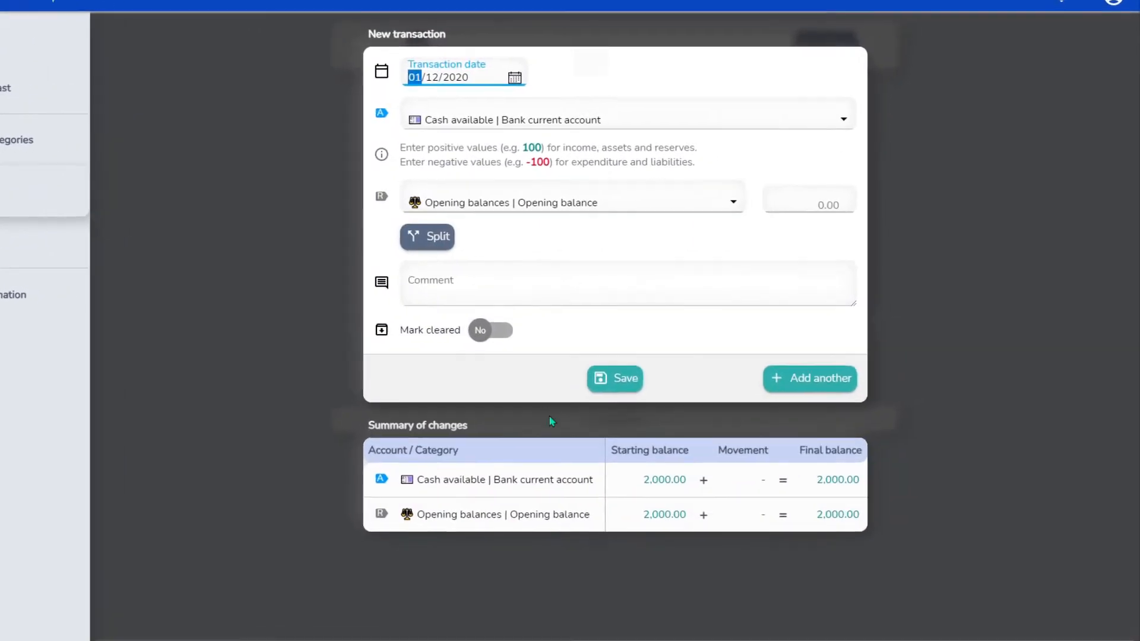
pyautogui.click(601, 126)
pyautogui.write('cre')
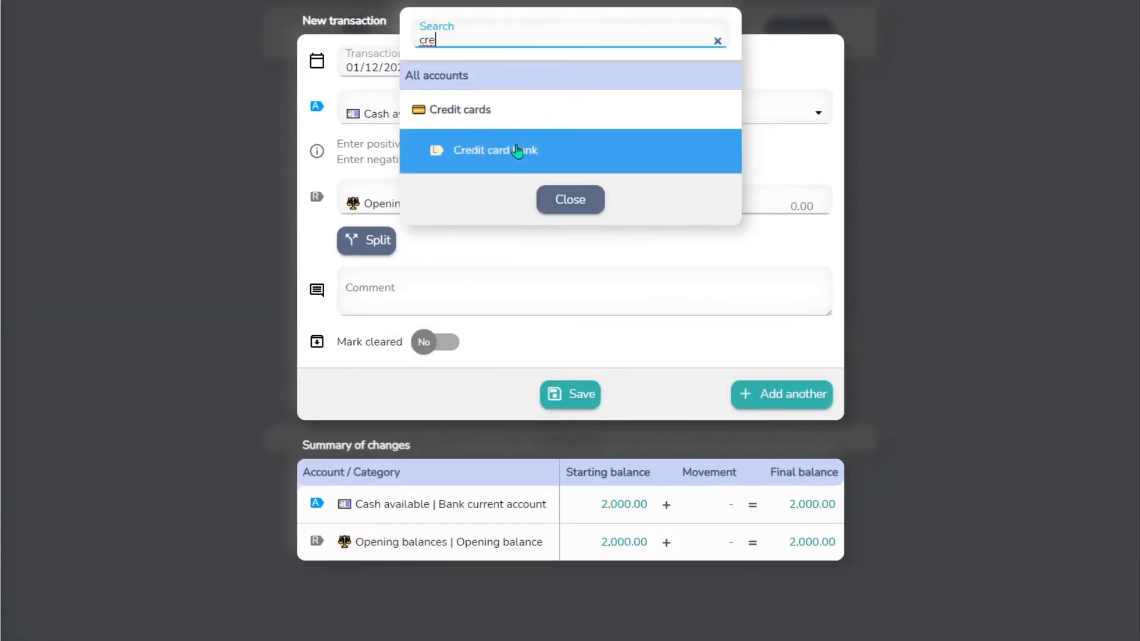
pyautogui.click(521, 151)
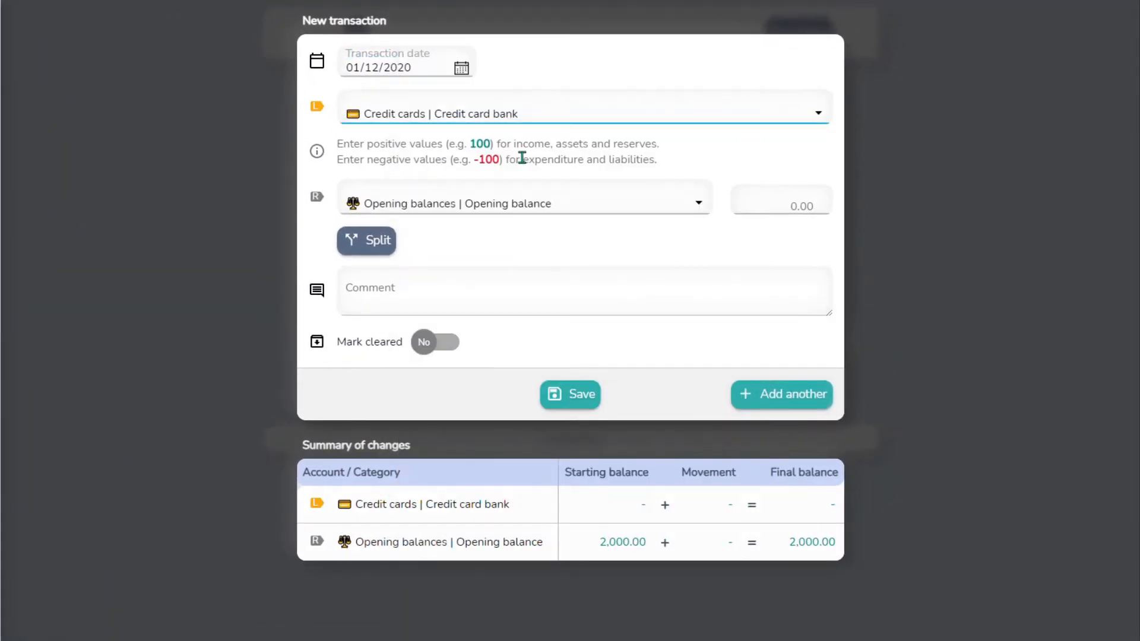
pyautogui.click(775, 208)
pyautogui.write('-300')
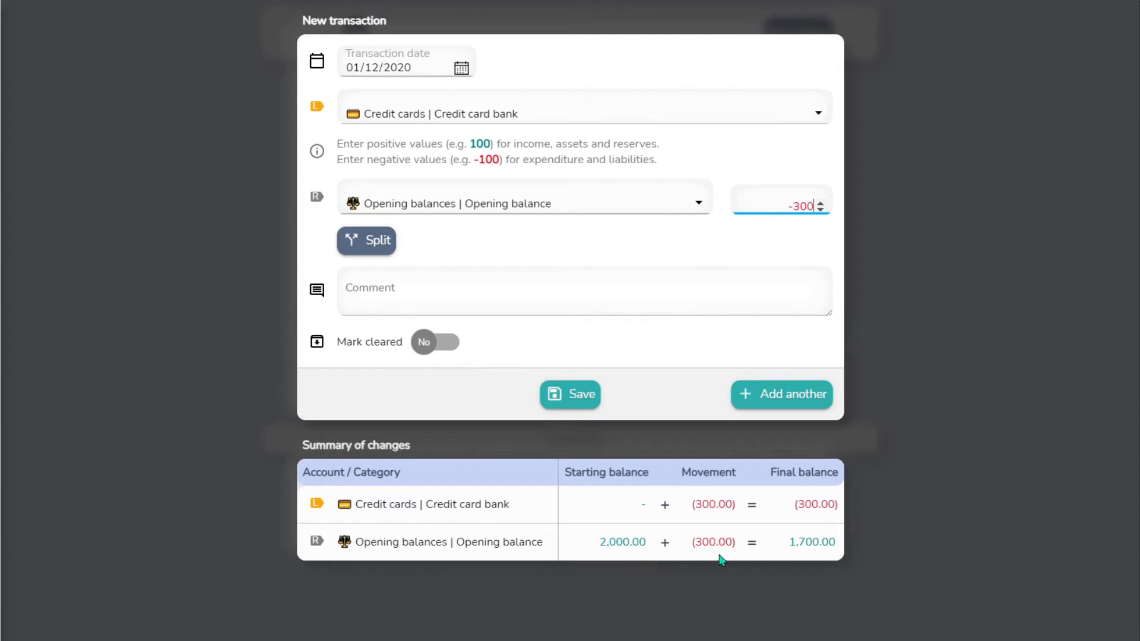
pyautogui.click(595, 392)
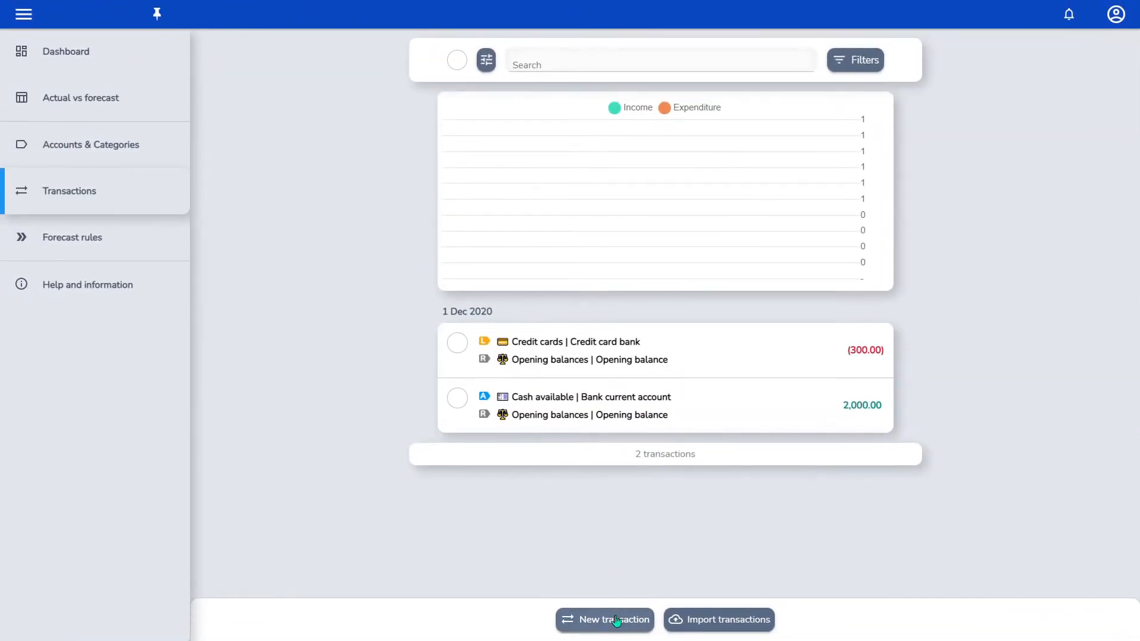
# Record a -100 Supermarket and grocery store transaction from Bank current account dated 05/12/2020, and start another transaction
pyautogui.click(617, 621)
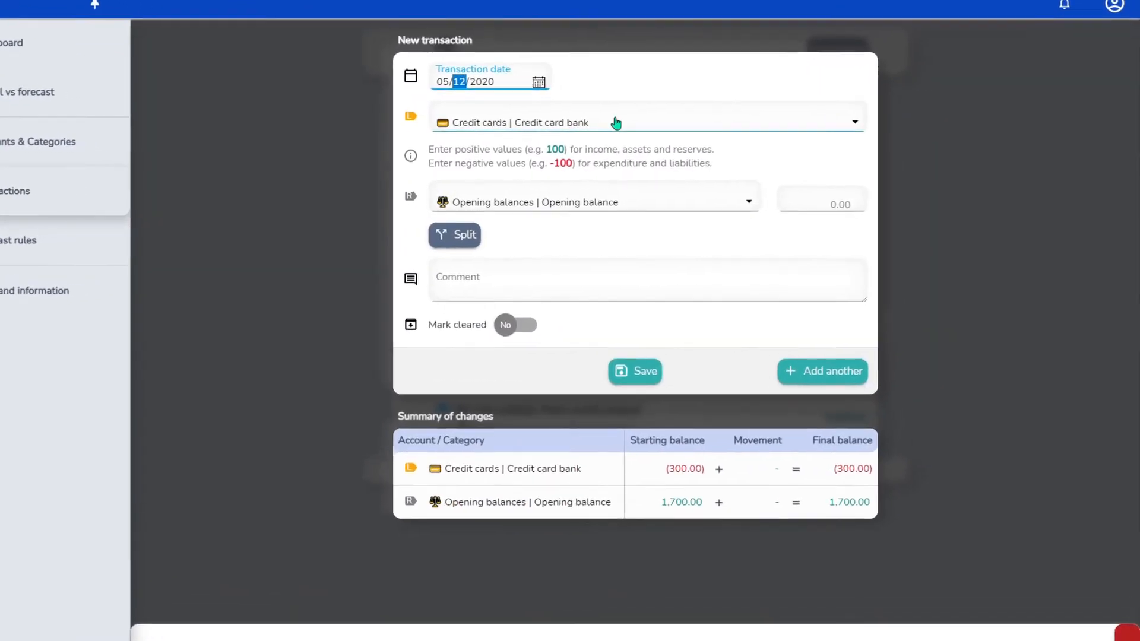
pyautogui.click(616, 123)
pyautogui.click(665, 214)
pyautogui.click(659, 201)
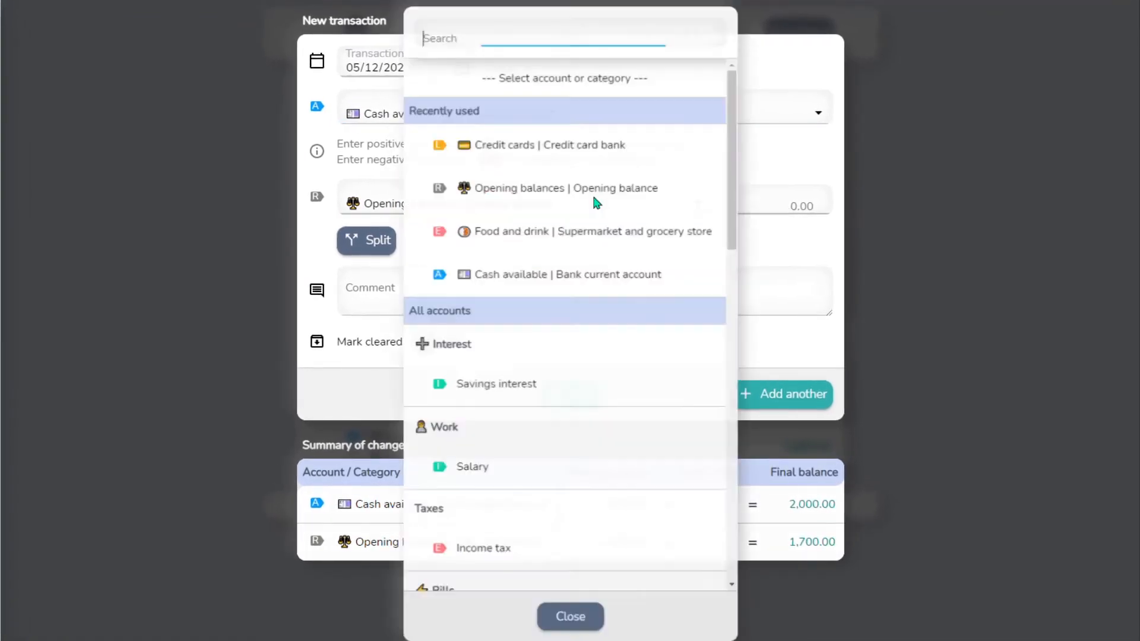
pyautogui.write('foo')
pyautogui.click(599, 202)
pyautogui.click(777, 205)
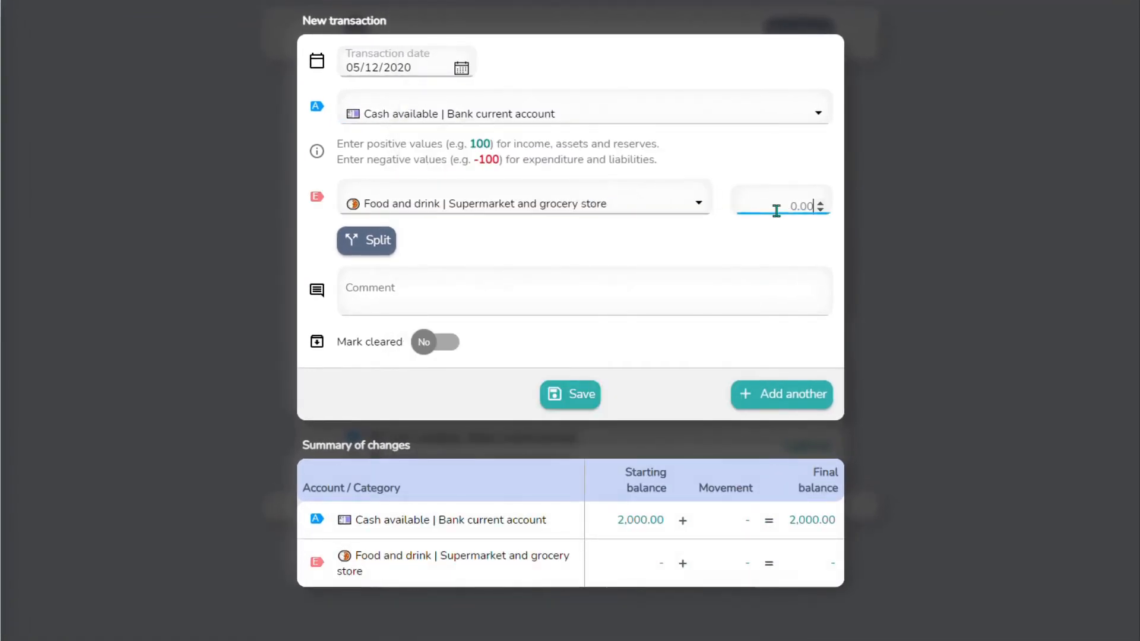
pyautogui.write('-100')
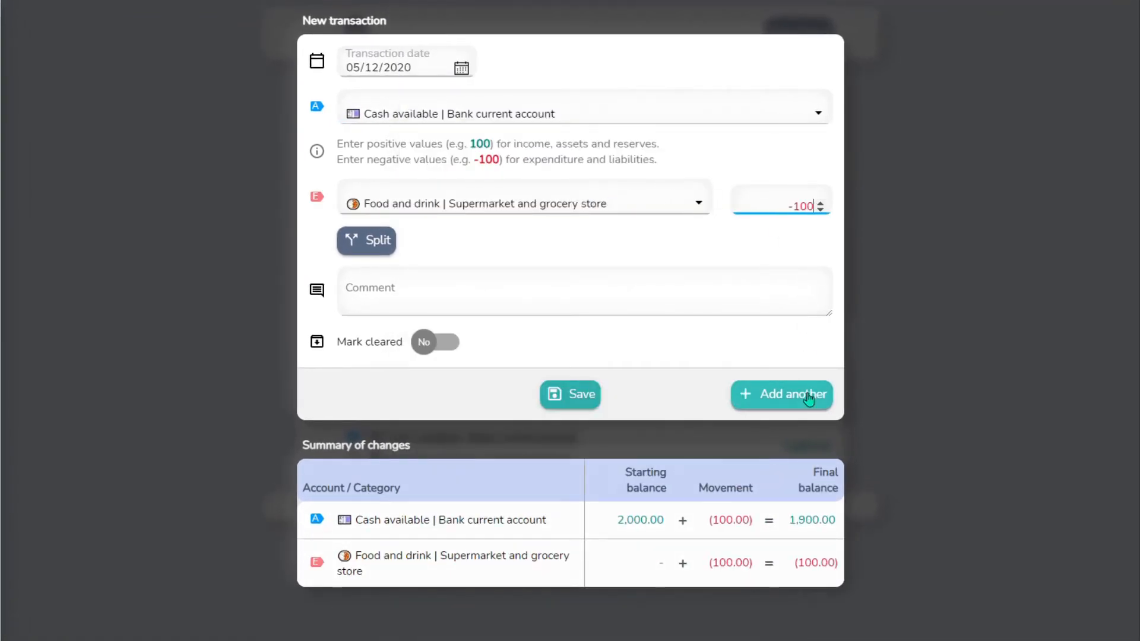
pyautogui.click(808, 399)
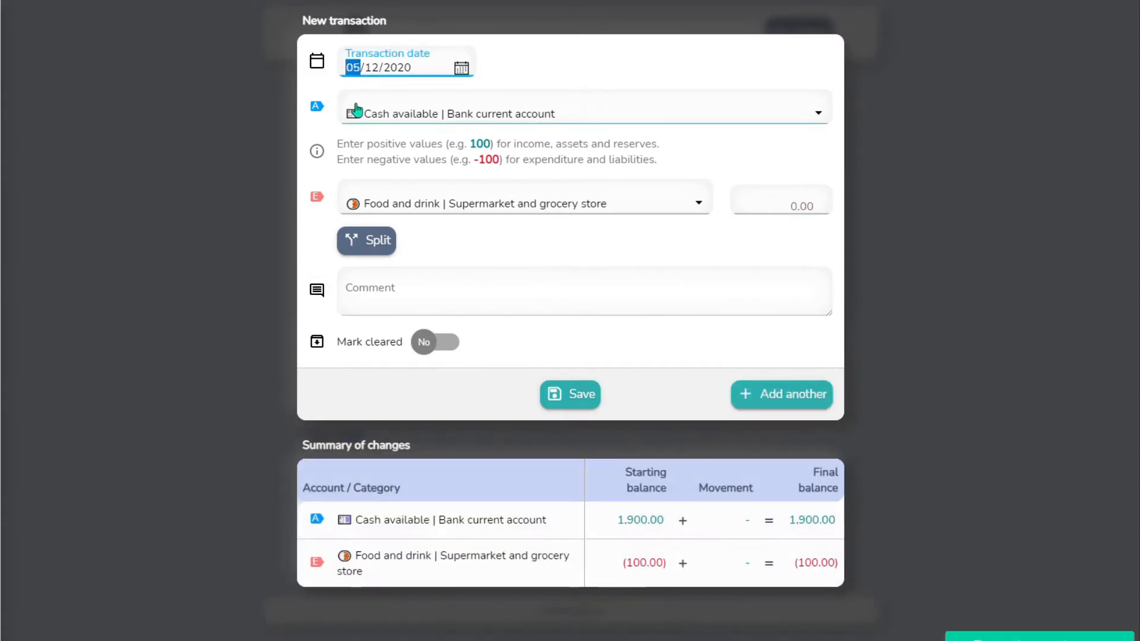
# Record a -90 Supermarket and grocery store transaction from Bank current account dated 10/12/2020
pyautogui.write('10')
pyautogui.click(785, 217)
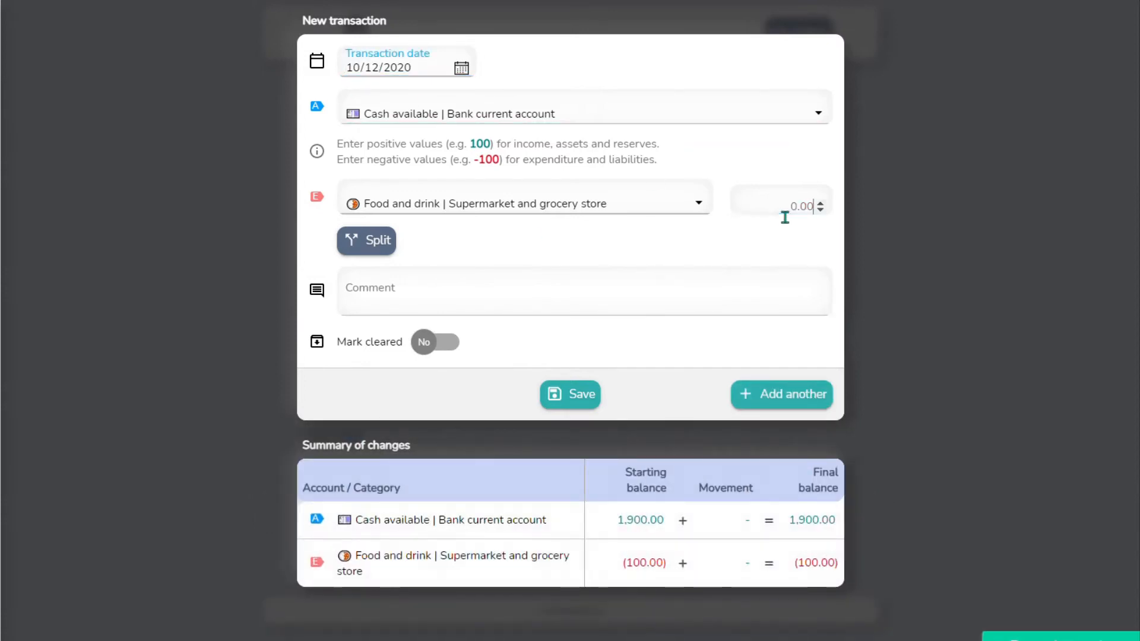
pyautogui.hotkey('ctrl', 'a')
pyautogui.write('-90')
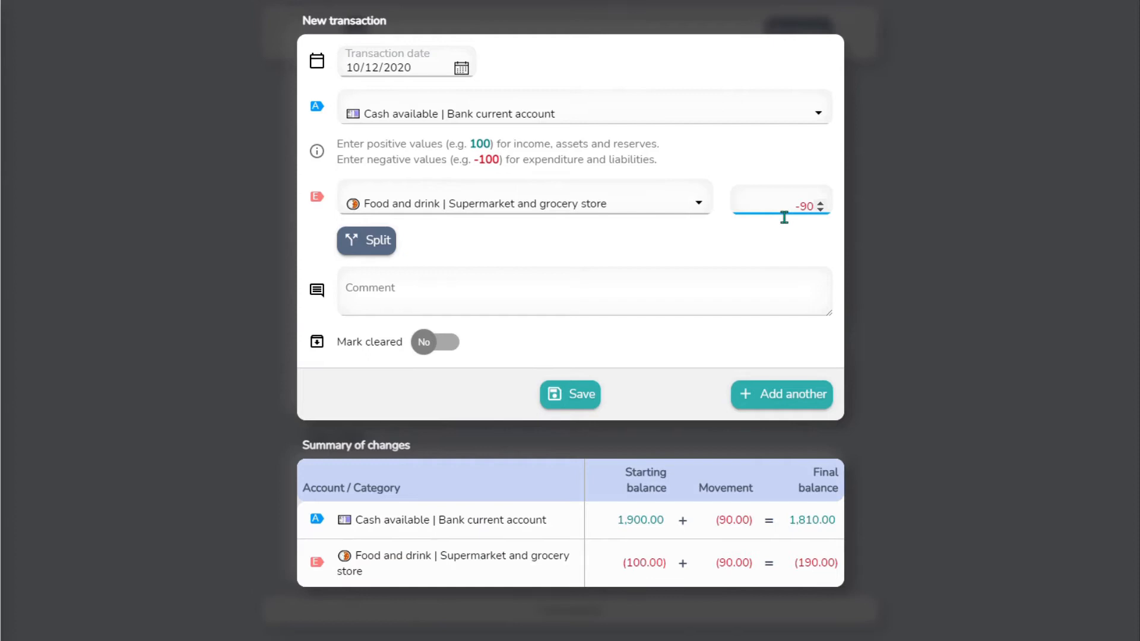
pyautogui.click(579, 394)
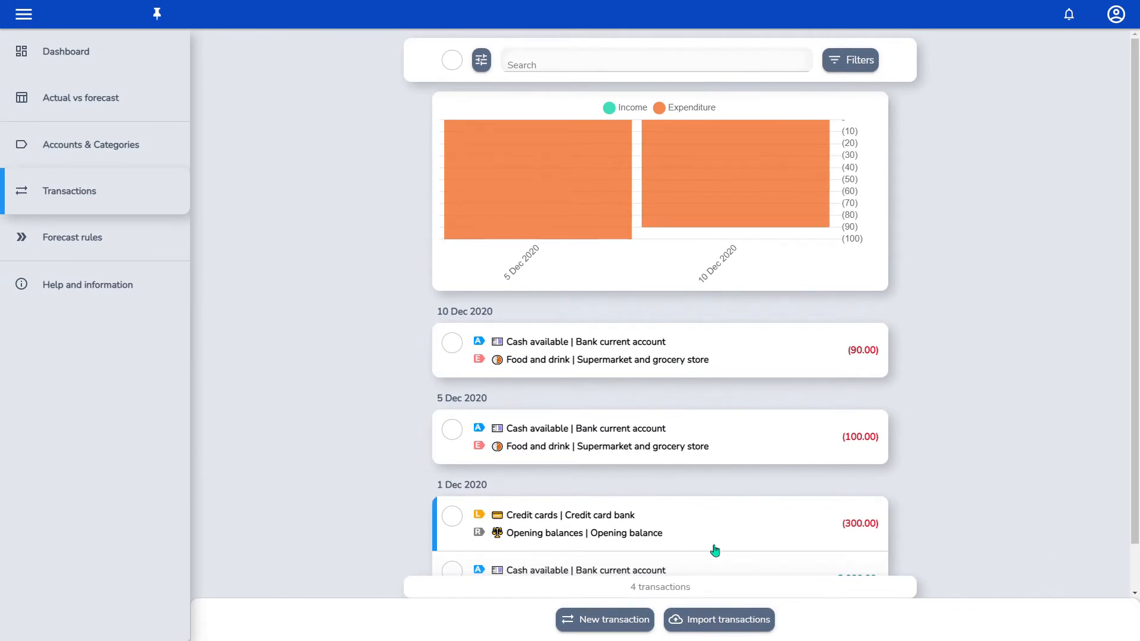
# Load a CSV file for transaction import and set Bank current account as the account to import into
pyautogui.click(721, 621)
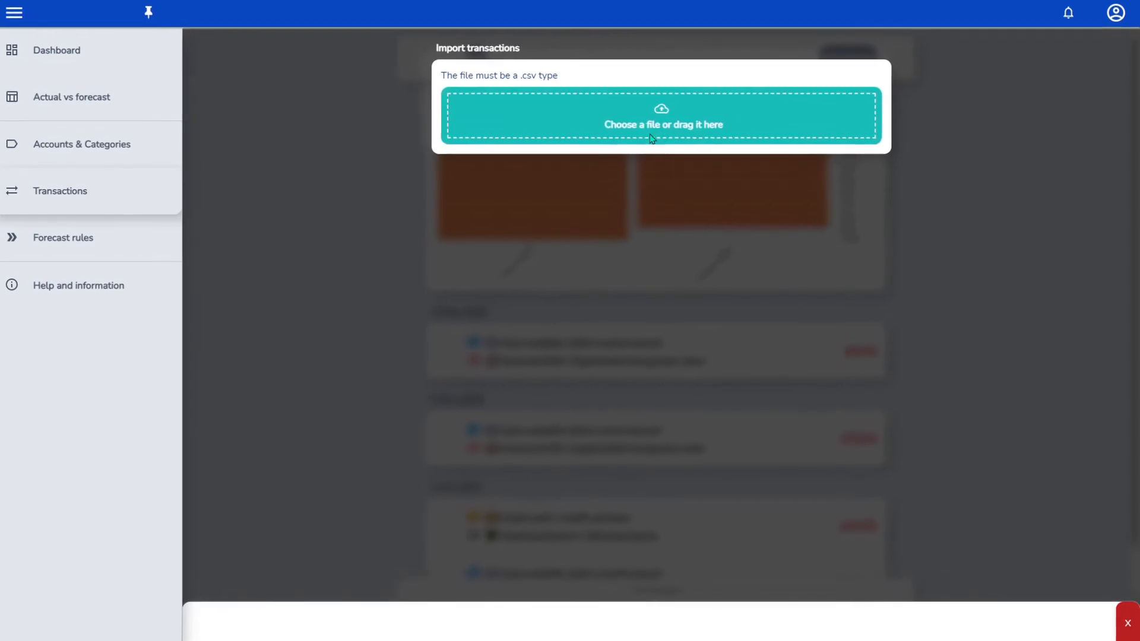
pyautogui.click(671, 126)
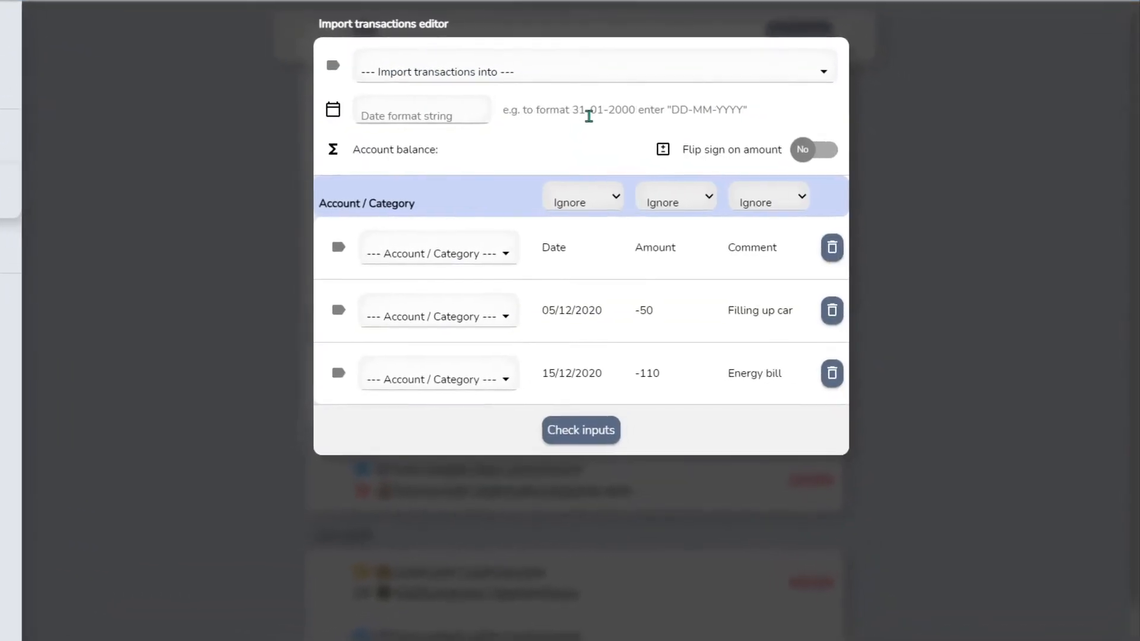
pyautogui.click(547, 79)
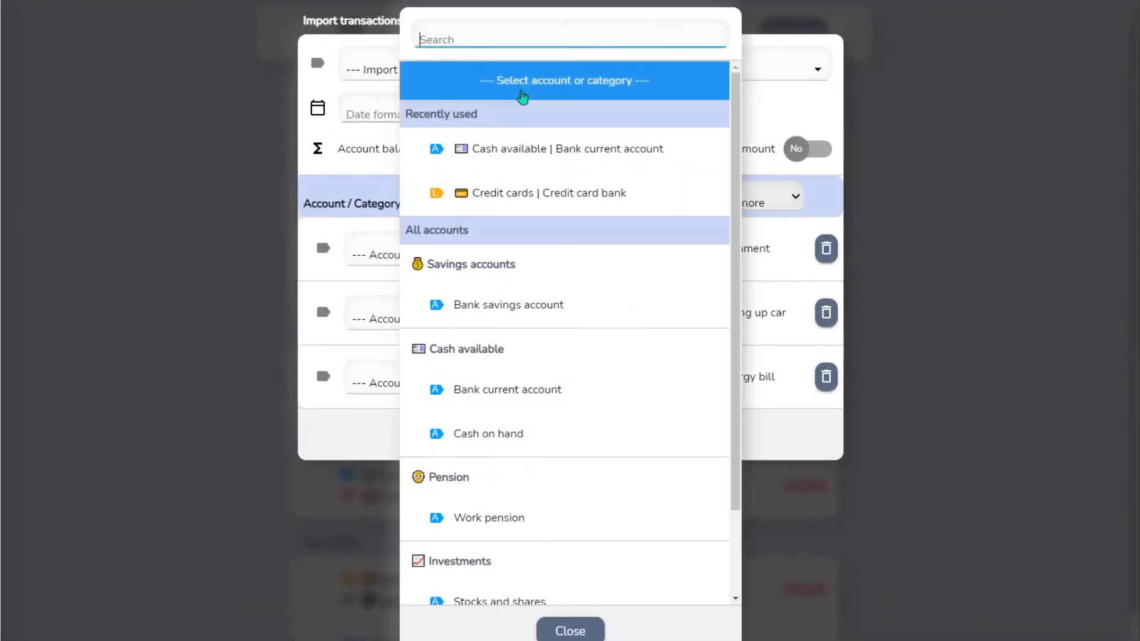
pyautogui.click(554, 154)
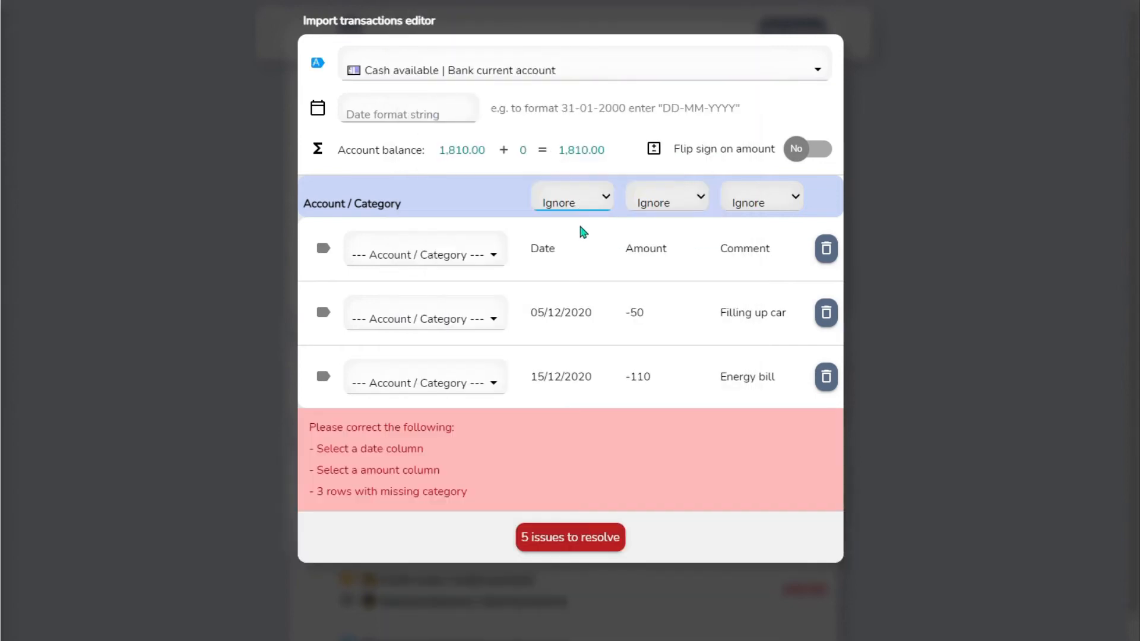
# Map the three imported columns to Date, Amount and Comment, and try flipping the sign on amount before restoring it to No
pyautogui.click(582, 252)
pyautogui.click(680, 204)
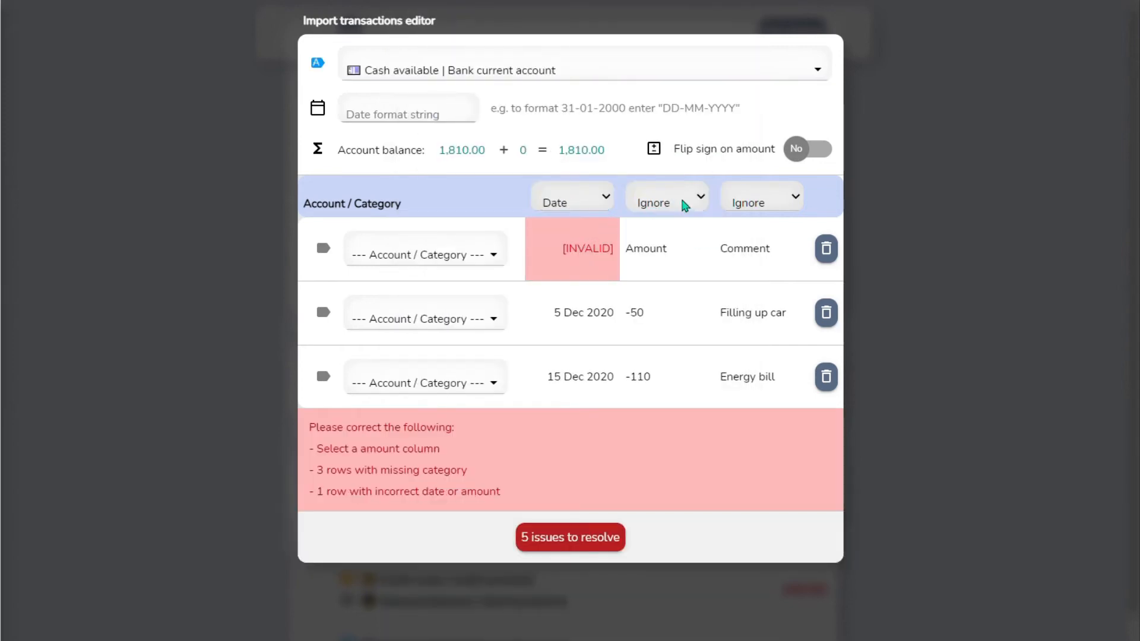
pyautogui.click(690, 256)
pyautogui.click(761, 201)
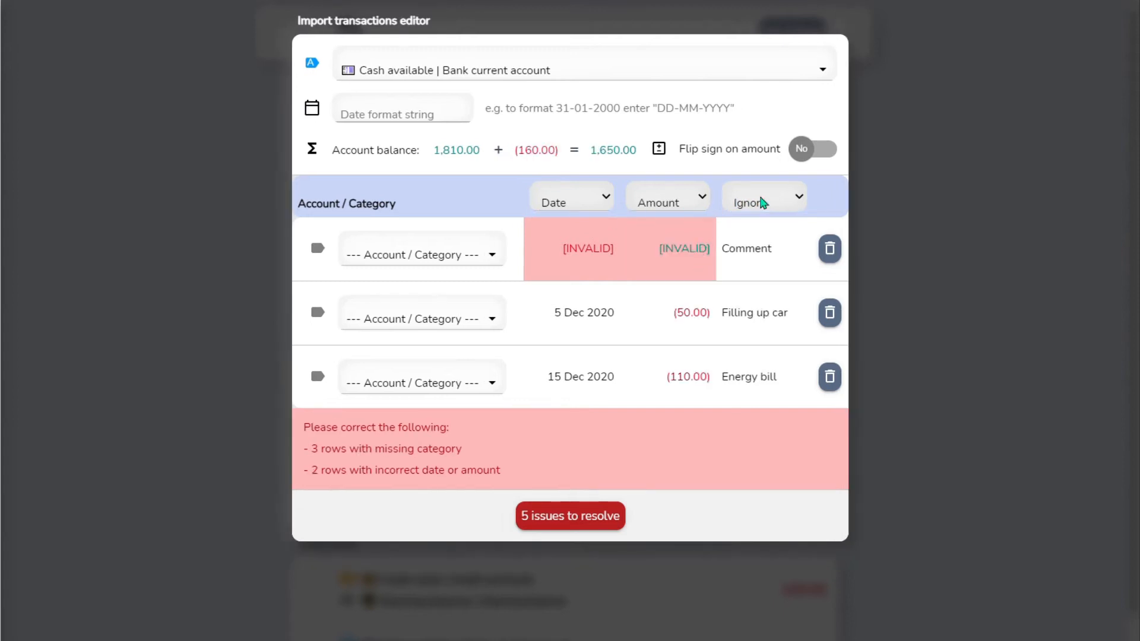
pyautogui.click(776, 266)
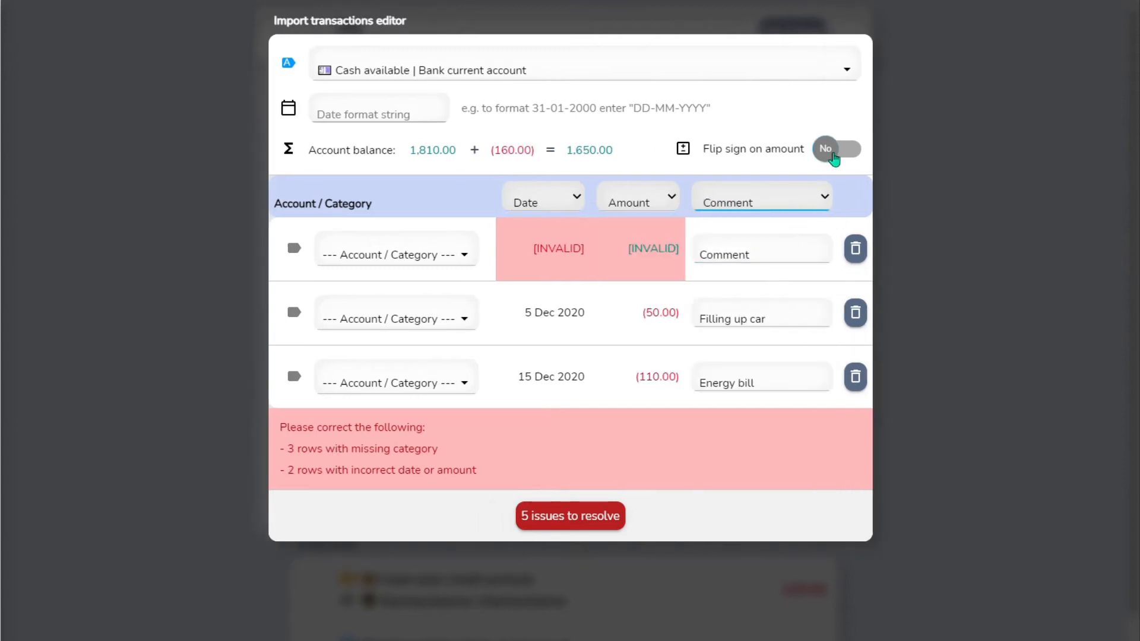
pyautogui.click(834, 155)
pyautogui.click(834, 155)
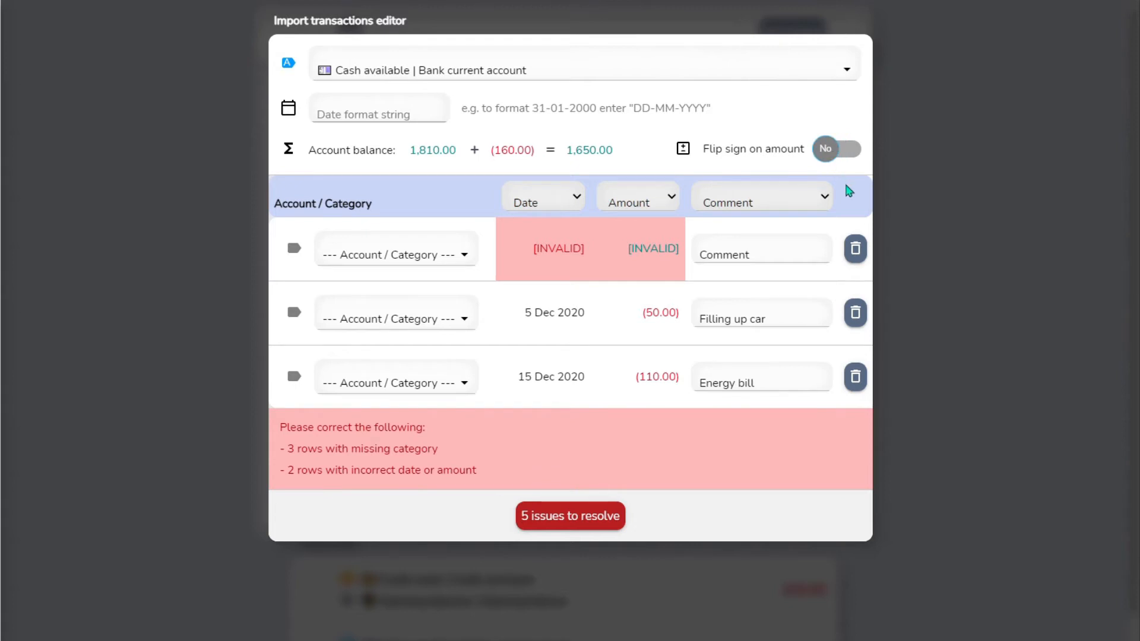
# Exclude the invalid header row from the import and assign the Filling up car row to Car | Fuel
pyautogui.click(855, 248)
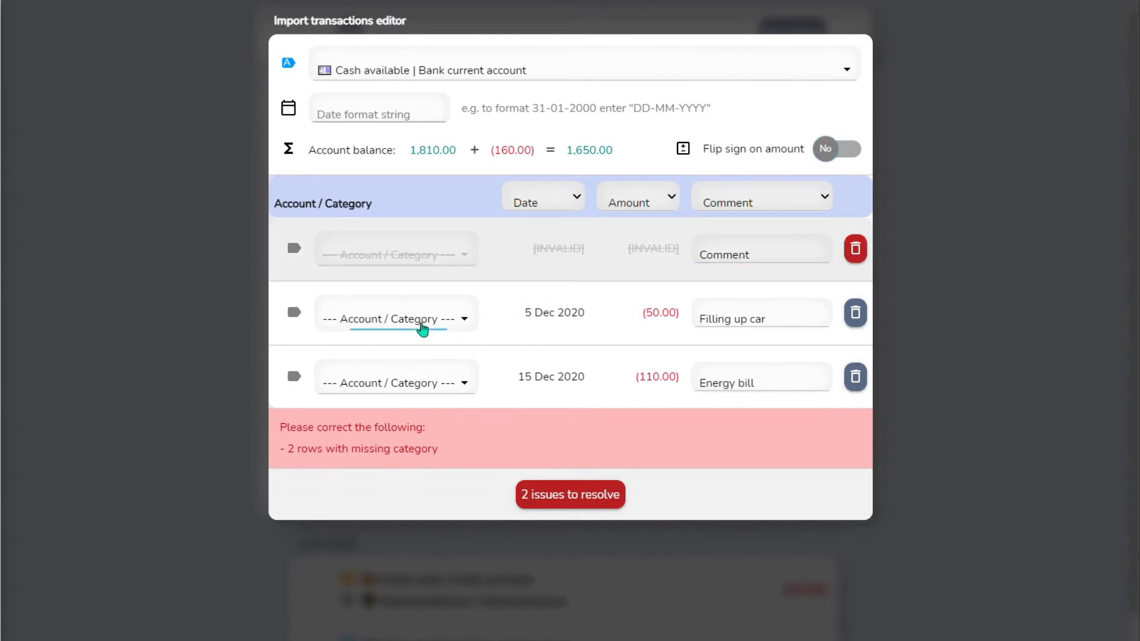
pyautogui.click(424, 322)
pyautogui.write('fu')
pyautogui.click(495, 164)
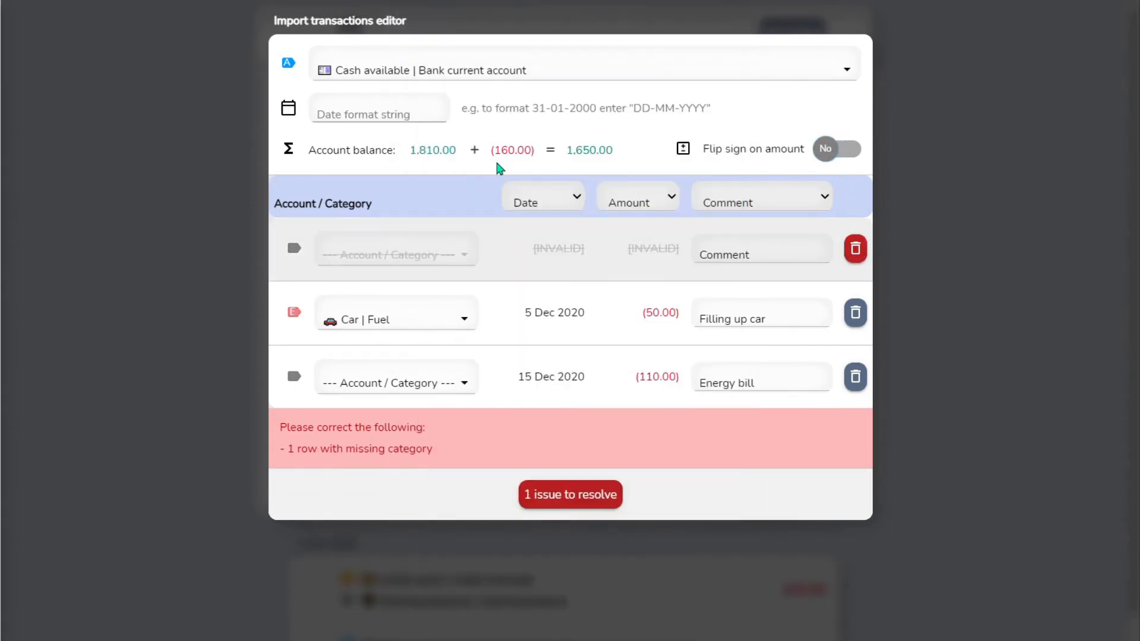
# Assign the Energy bill row to Bills | Energy and import the transactions
pyautogui.click(413, 377)
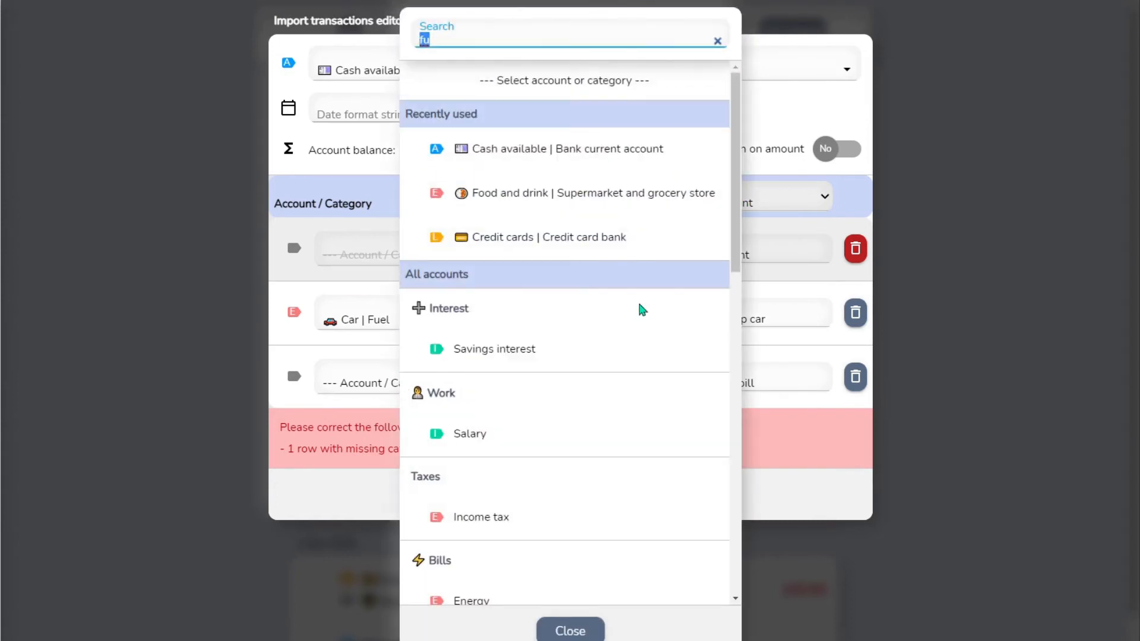
pyautogui.scroll(-5, 736, 277)
pyautogui.click(511, 328)
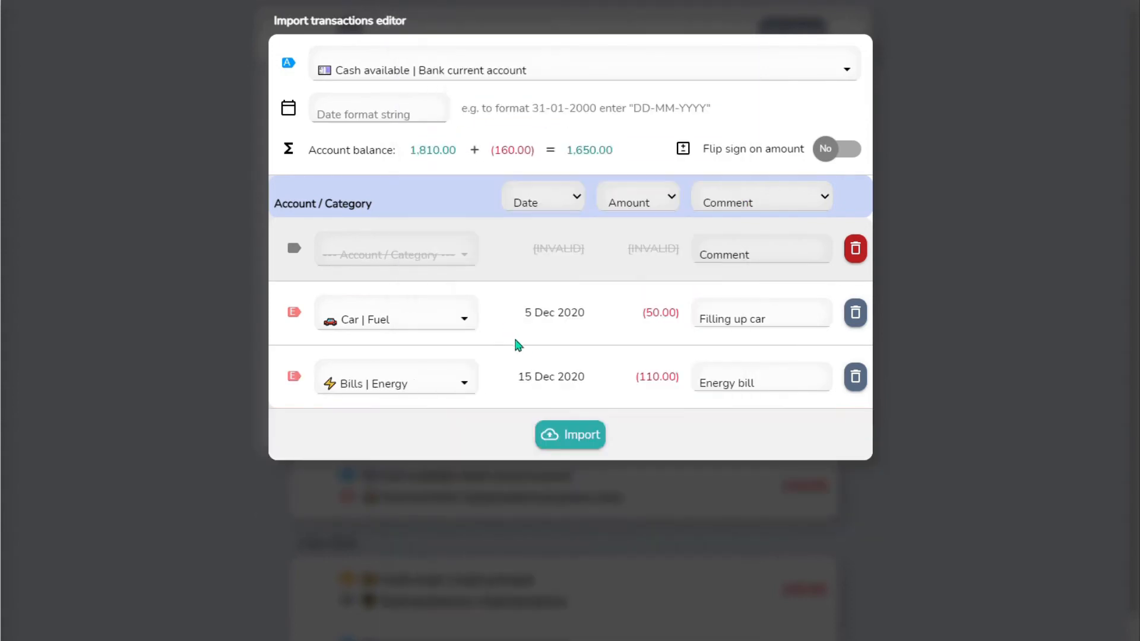
pyautogui.click(579, 440)
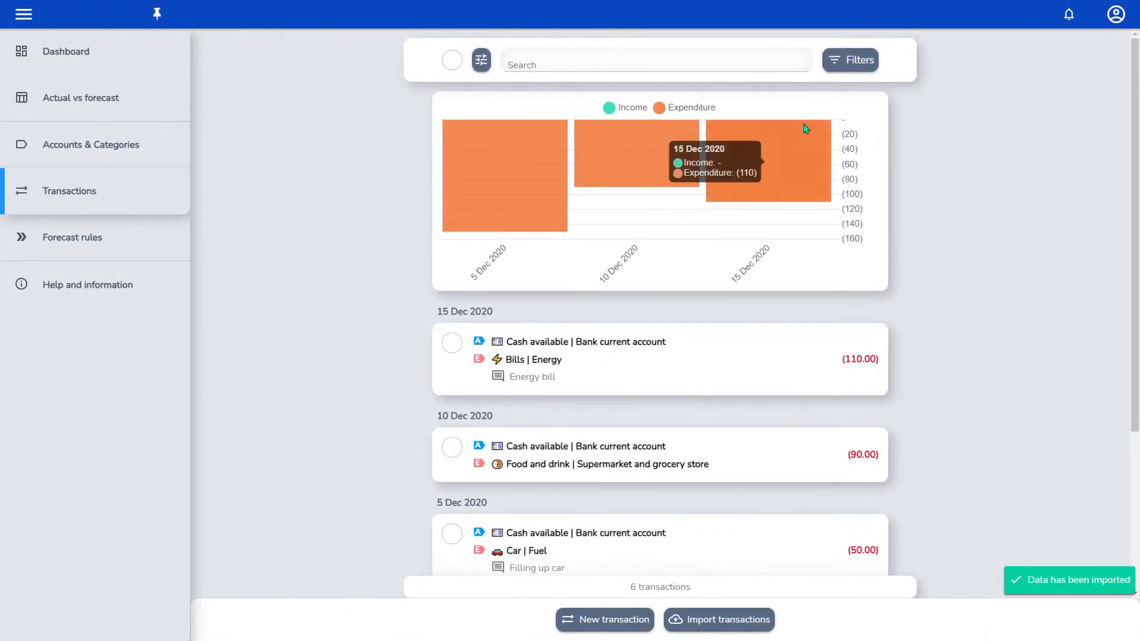
# Filter the transactions by Bank current account and review their running balances
pyautogui.click(848, 59)
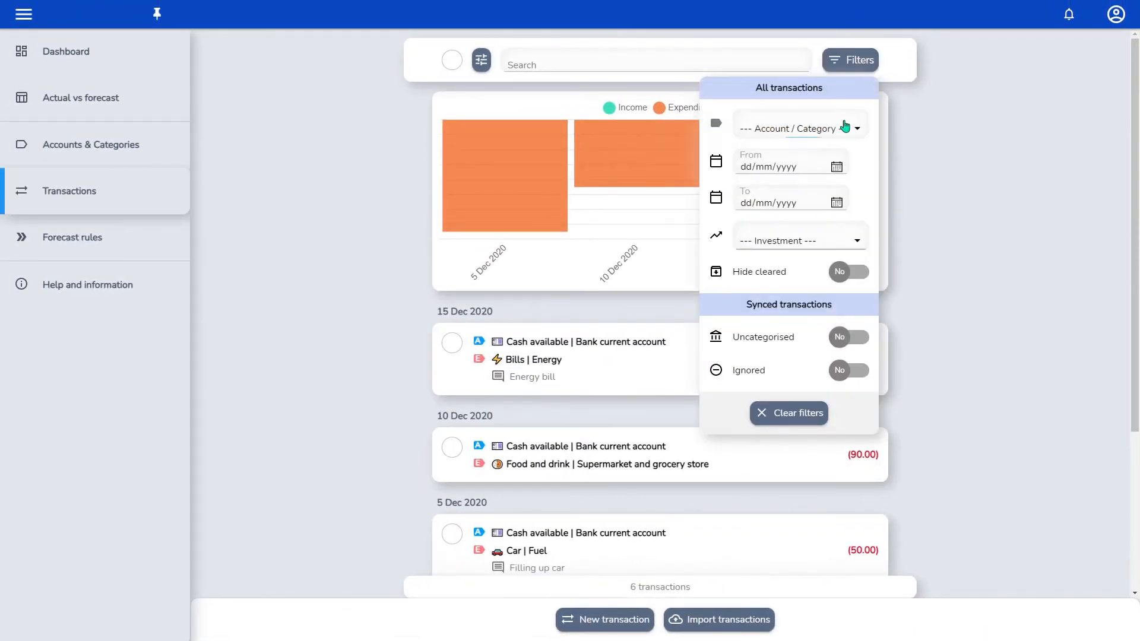
pyautogui.click(846, 124)
pyautogui.click(742, 231)
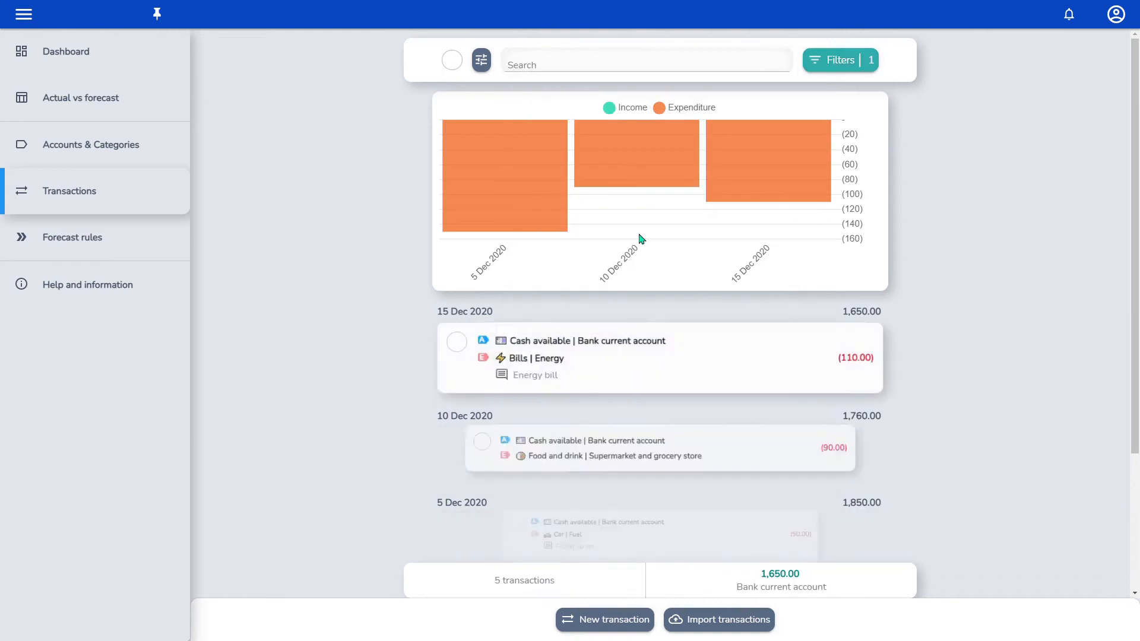
pyautogui.scroll(-3, 944, 470)
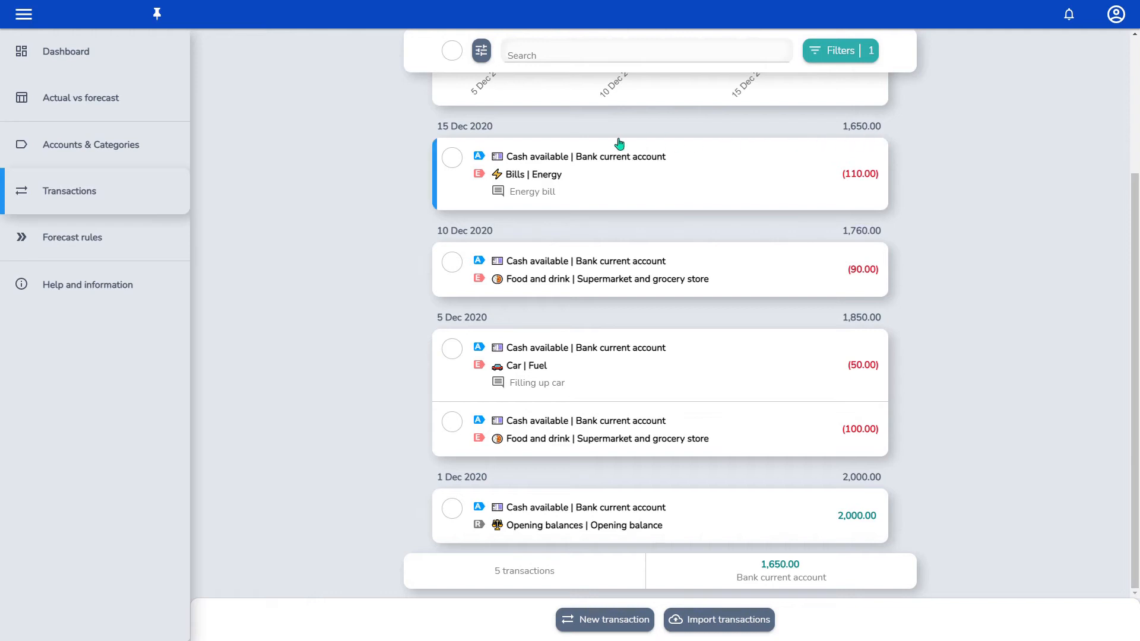
# Review the expenditure, asset and liability balances in Accounts & Categories
pyautogui.click(149, 148)
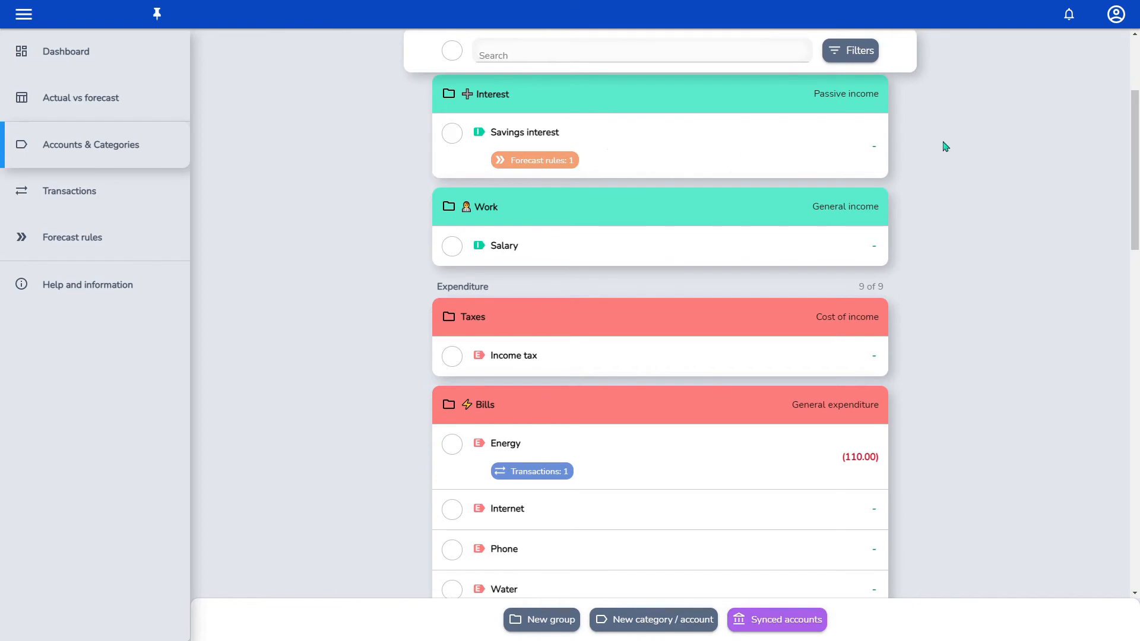
pyautogui.scroll(-4, 1134, 140)
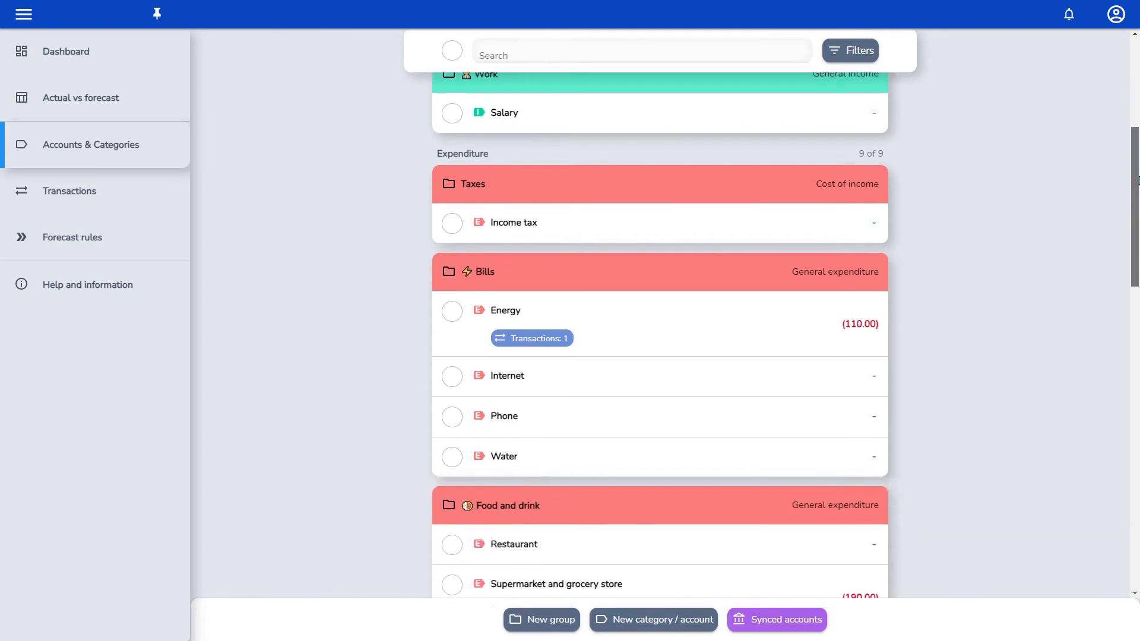
pyautogui.moveTo(1133, 211); pyautogui.dragTo(1133, 422)
pyautogui.scroll(-1, 1081, 423)
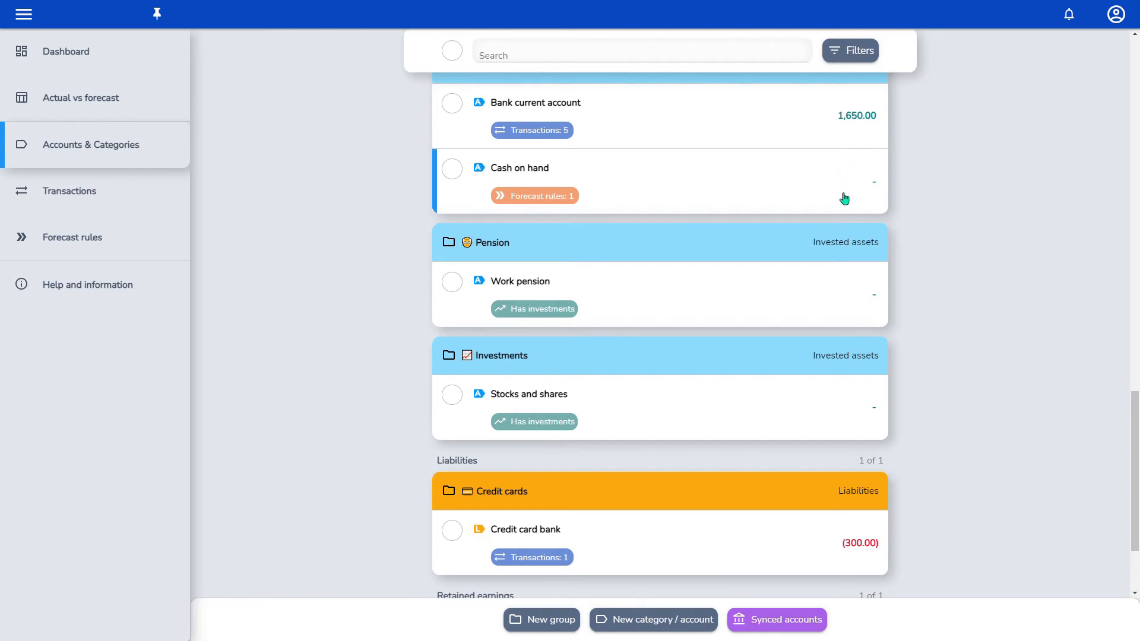
# Start connecting a new synced account, agree to Plaid's data retrieval and choose Chase as the bank
pyautogui.click(780, 619)
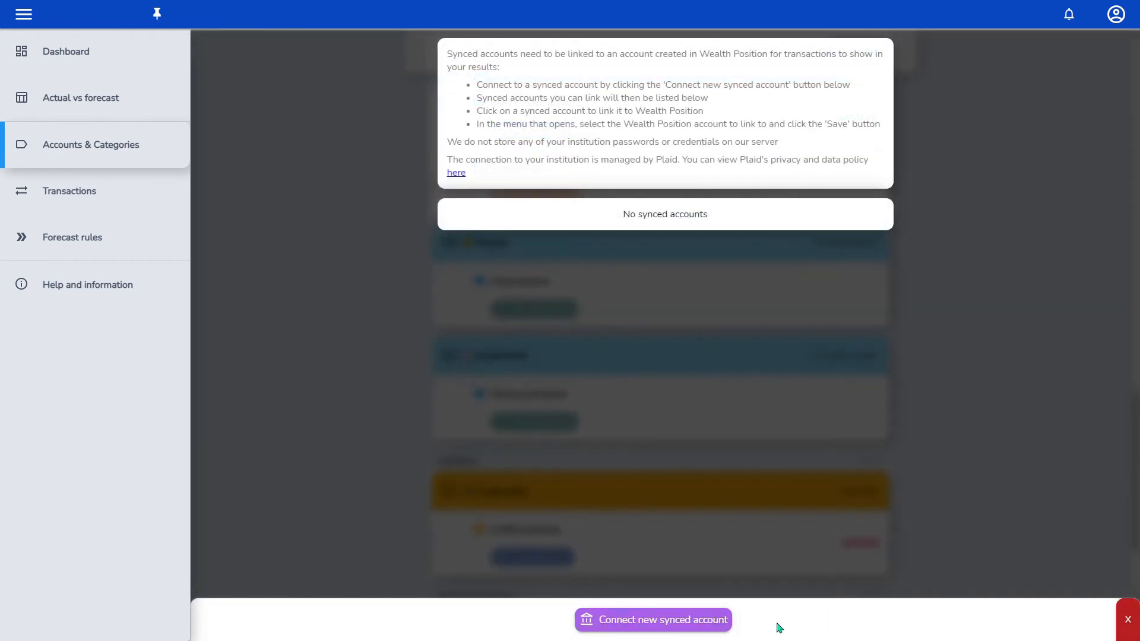
pyautogui.click(653, 621)
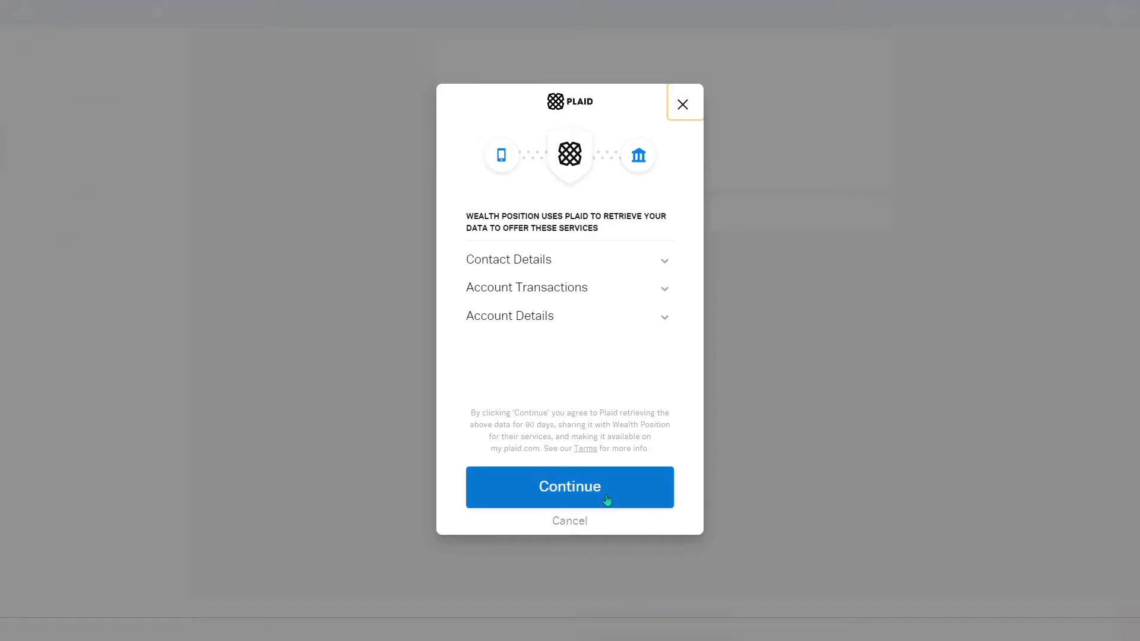
pyautogui.click(607, 500)
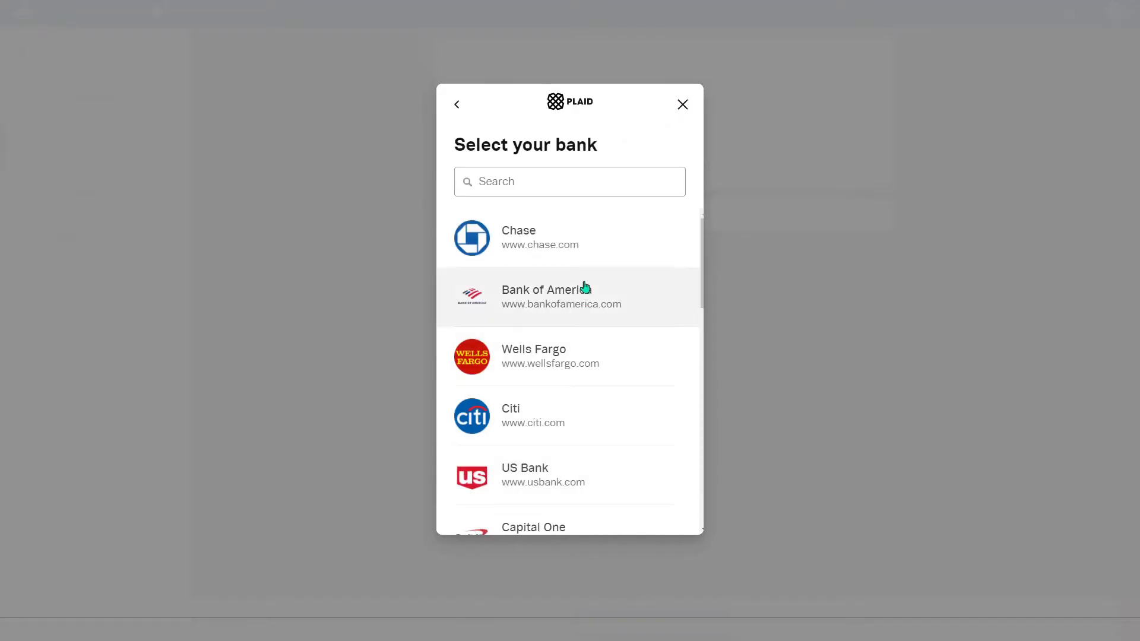
pyautogui.click(582, 255)
# Enter the Chase user ID and password, submit them and complete the Plaid connection
pyautogui.click(552, 275)
pyautogui.write('•••••••••')
pyautogui.press('Tab')
pyautogui.write('••••')
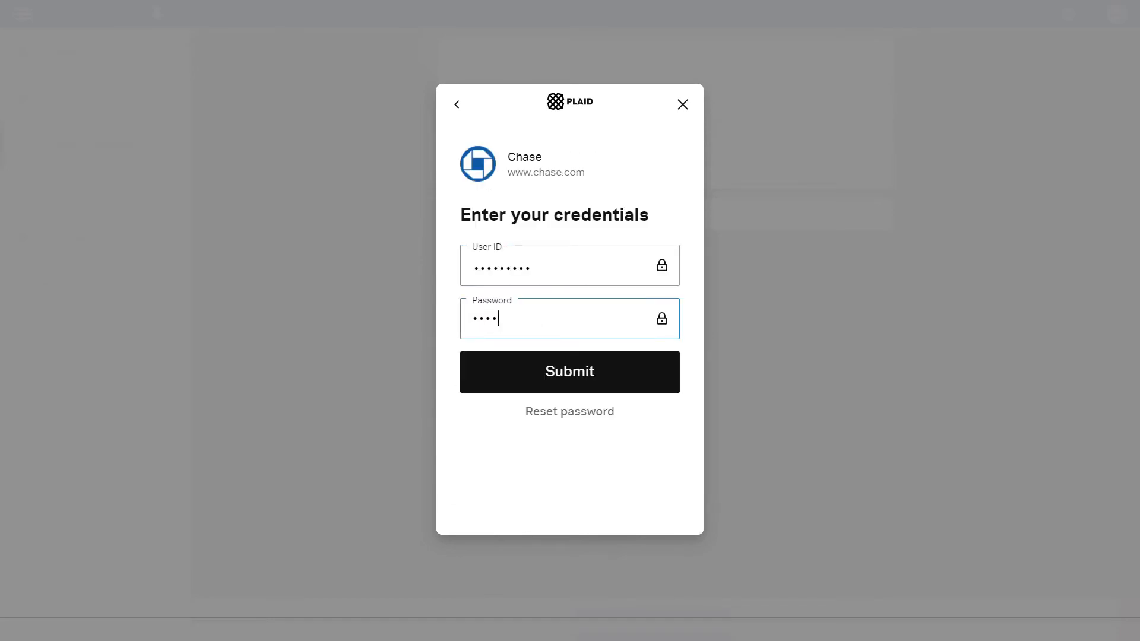
pyautogui.write('•••••')
pyautogui.click(579, 373)
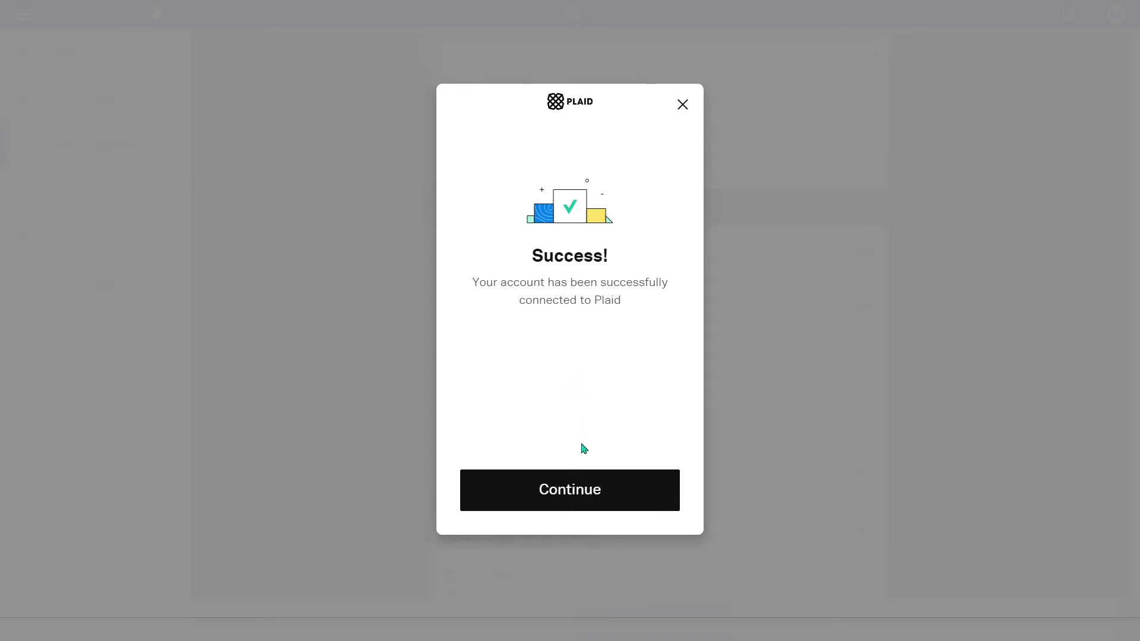
pyautogui.click(589, 490)
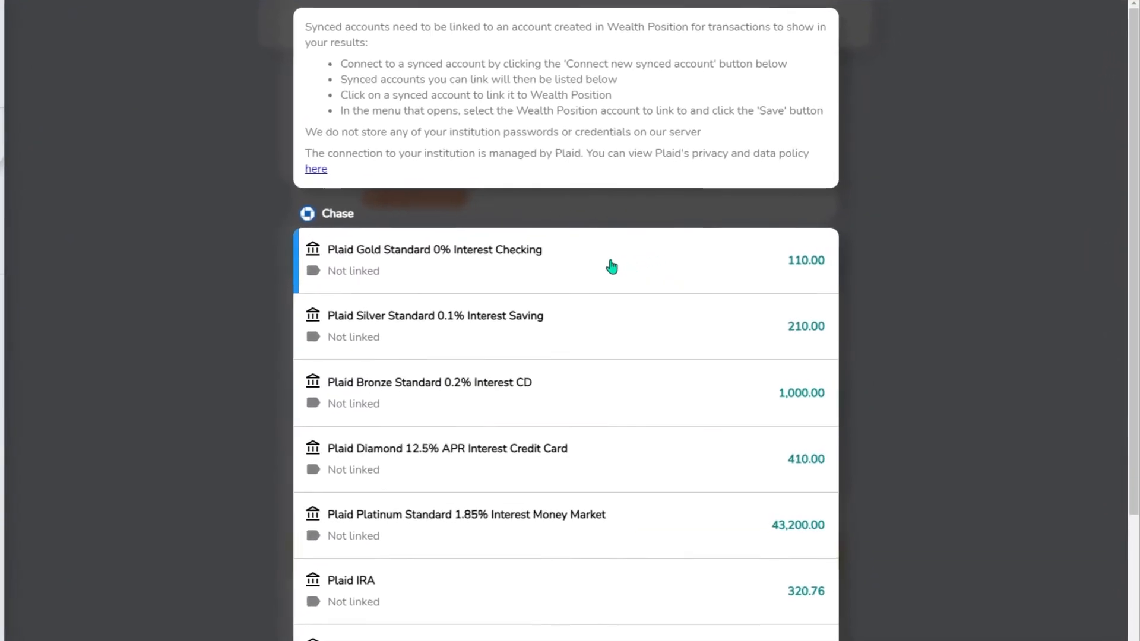
# Link Plaid Gold Standard 0% Interest Checking to Cash available | Bank current account with sync start date 15/12/2020, and save
pyautogui.click(611, 267)
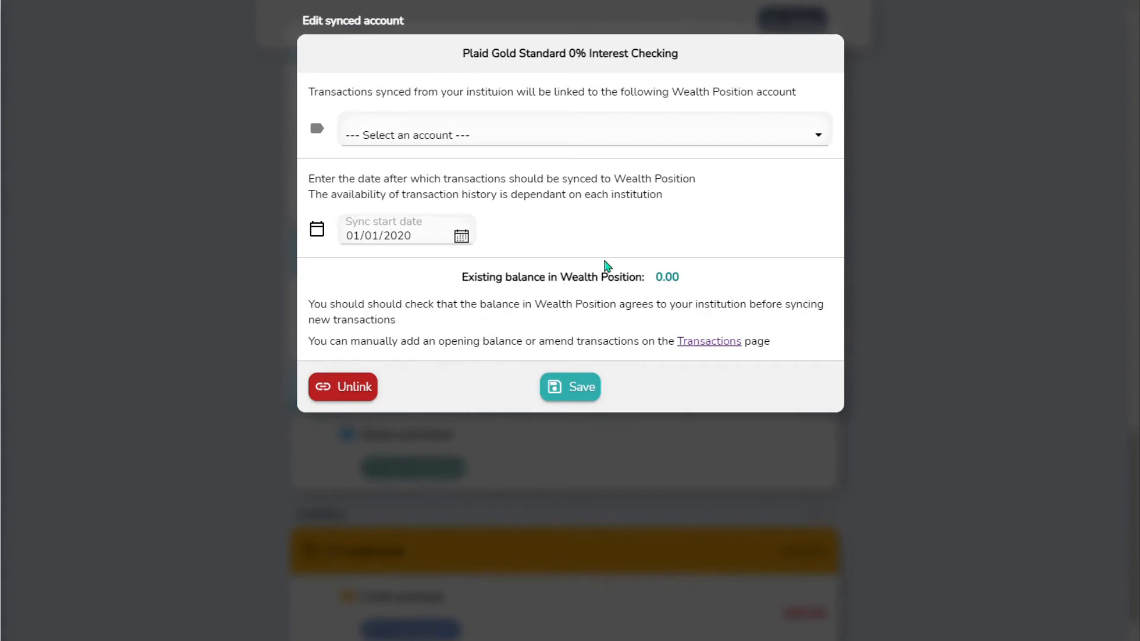
pyautogui.click(573, 127)
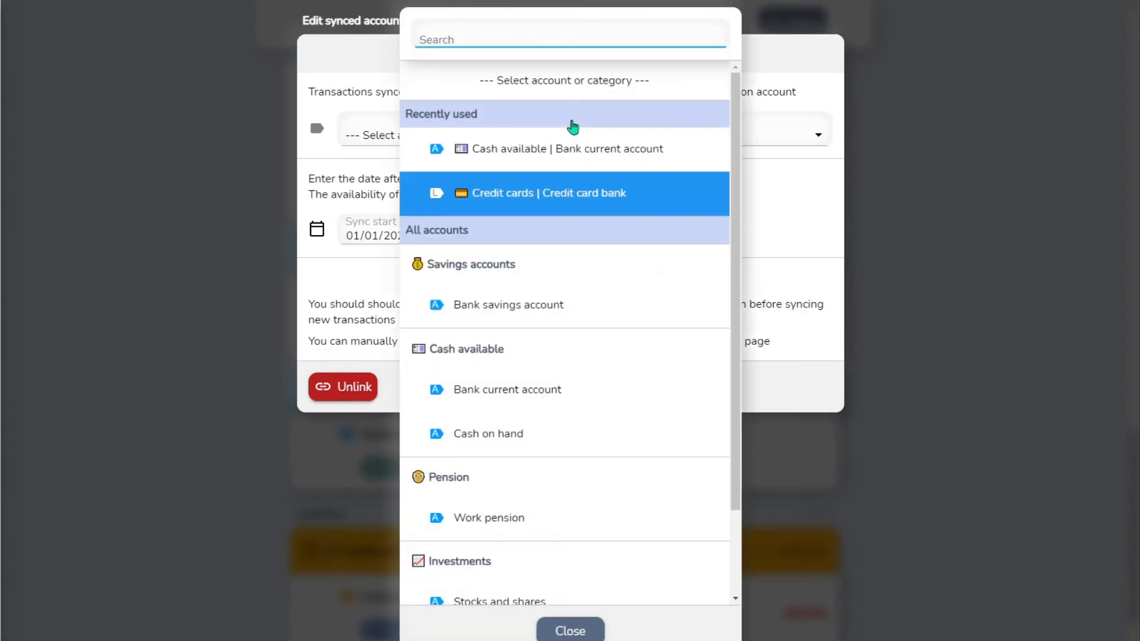
pyautogui.click(596, 155)
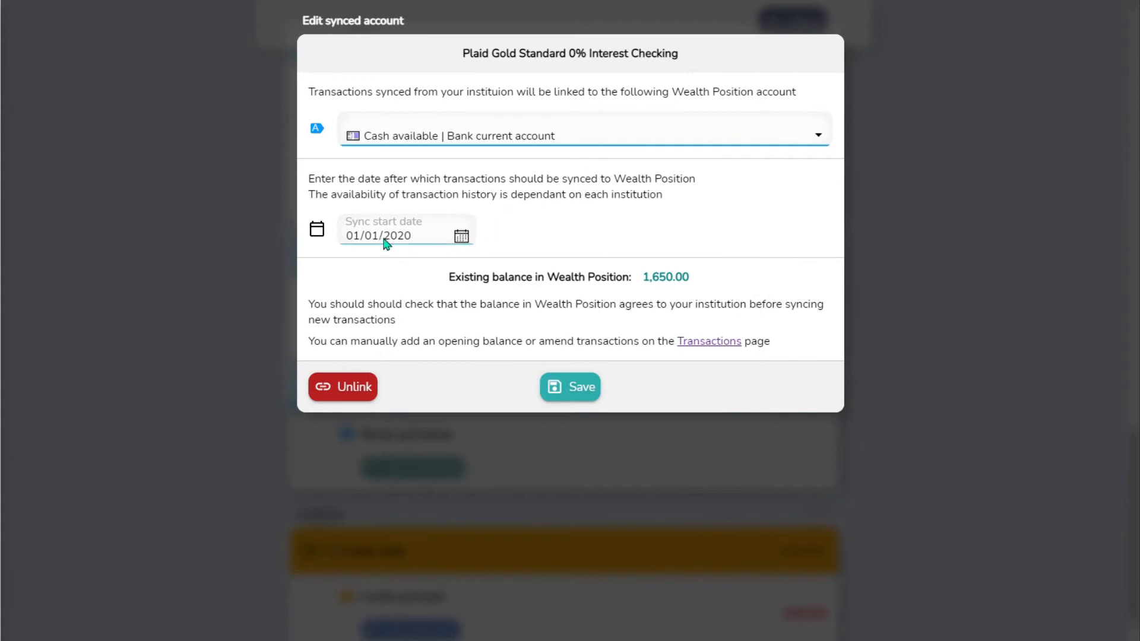
pyautogui.click(355, 236)
pyautogui.write('1512')
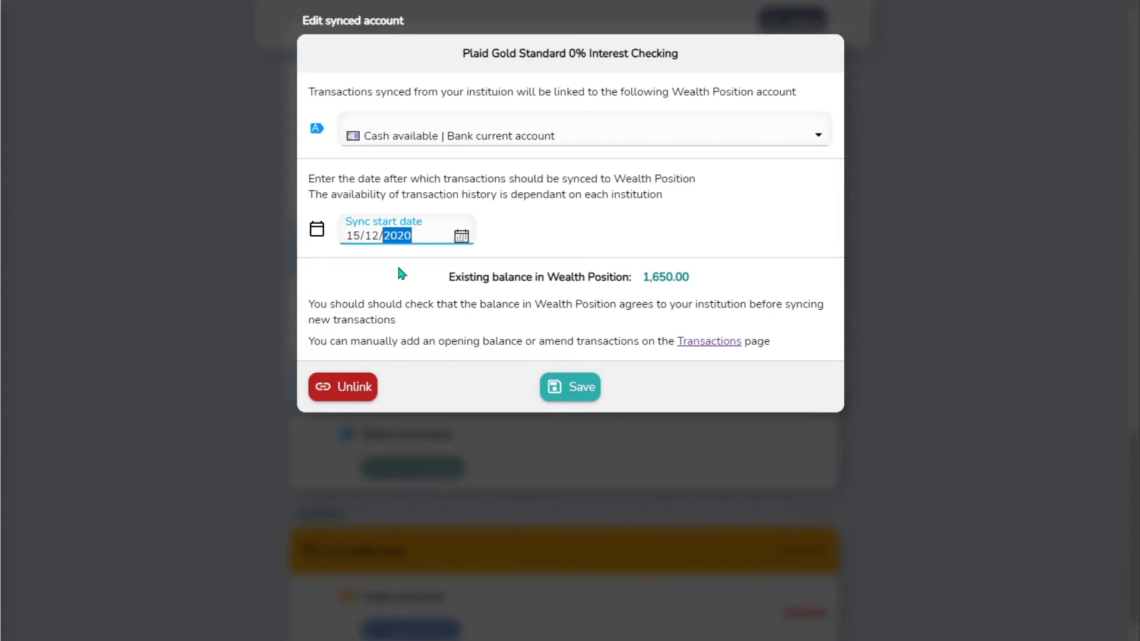
pyautogui.click(581, 392)
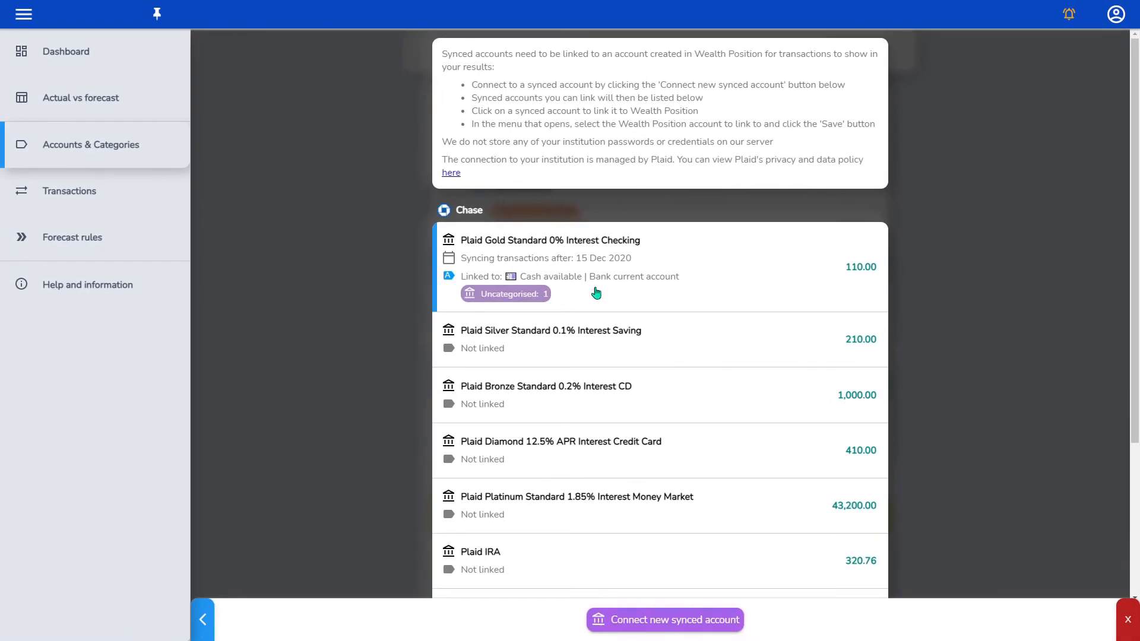
# Check the notifications and examine the uncategorised synced transaction of 24 Dec 2020 among the transactions
pyautogui.click(1072, 21)
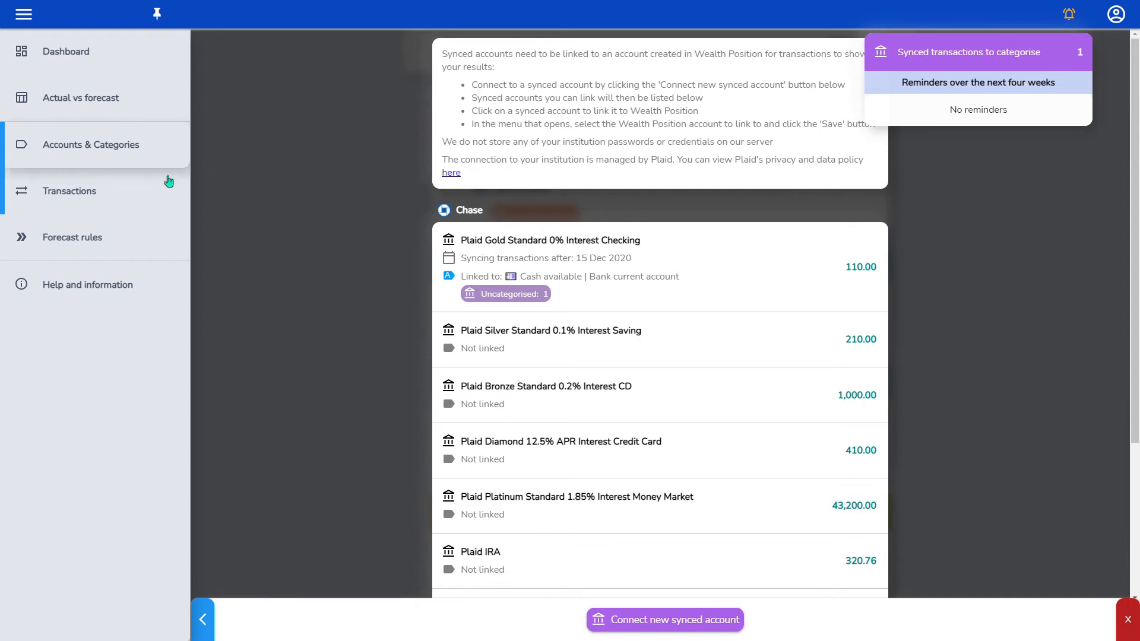
pyautogui.click(126, 194)
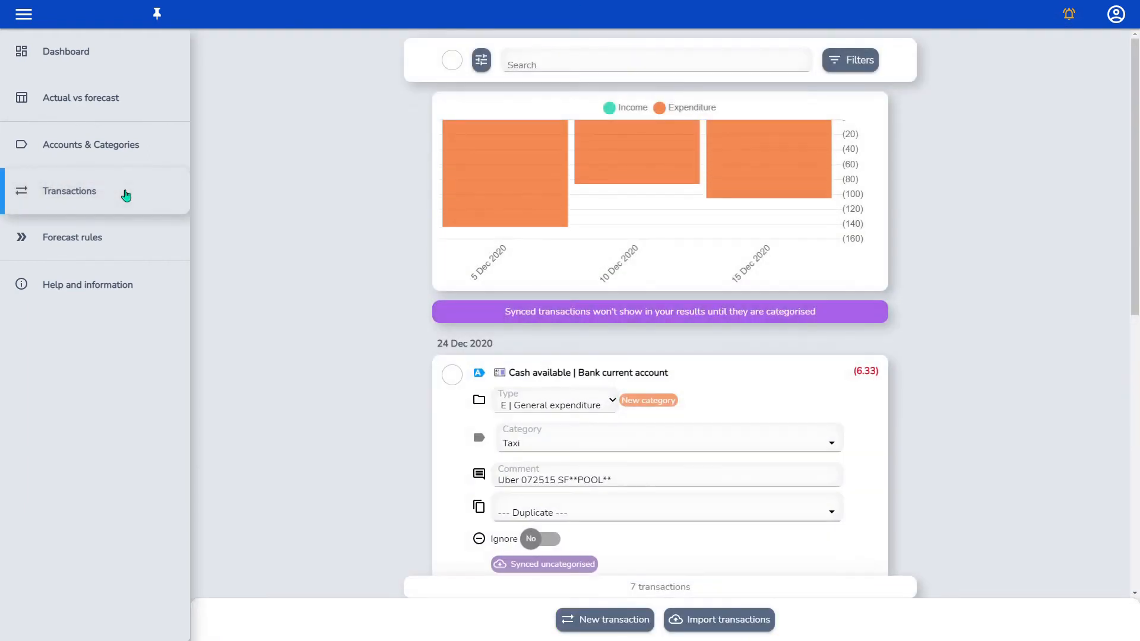
pyautogui.moveTo(1137, 196); pyautogui.dragTo(1135, 304)
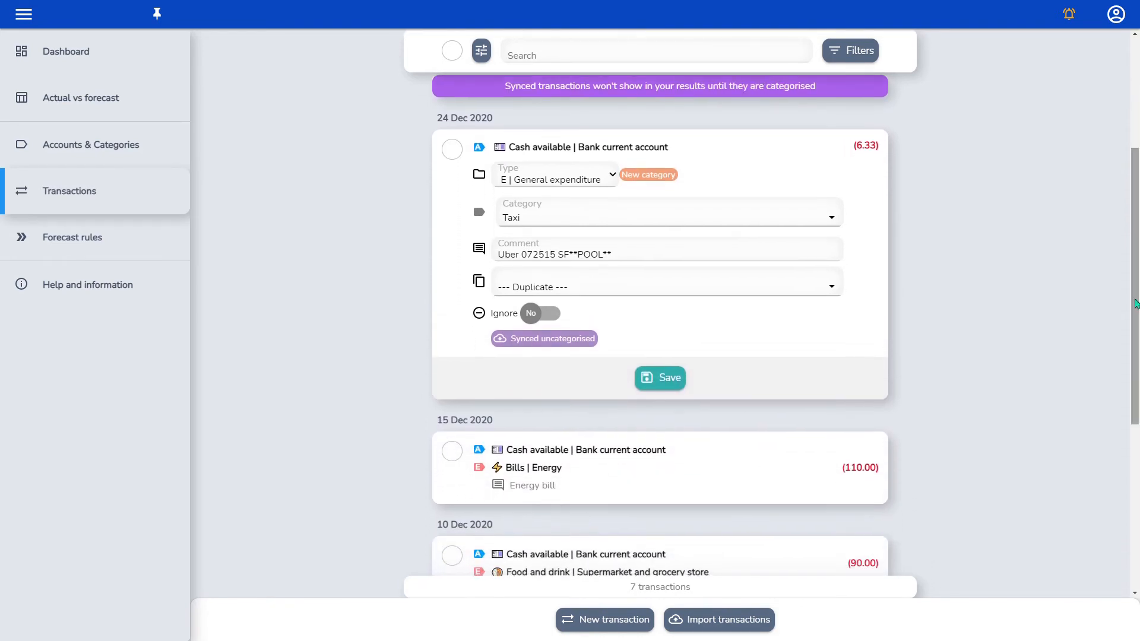
# Filter the transactions to show only uncategorised synced ones
pyautogui.click(843, 59)
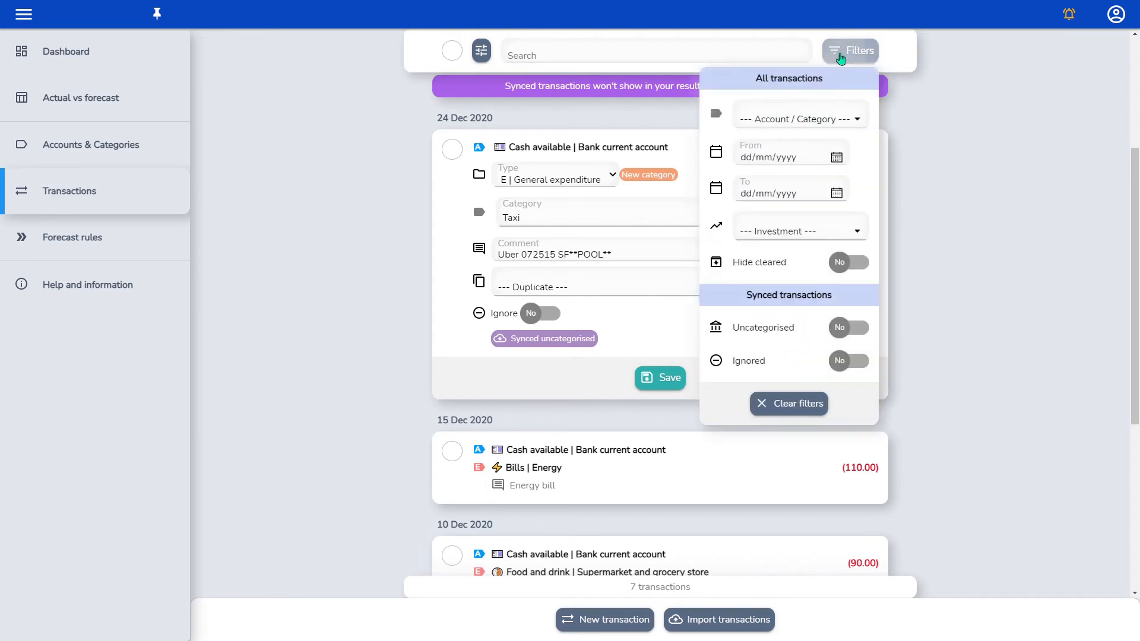
pyautogui.click(849, 328)
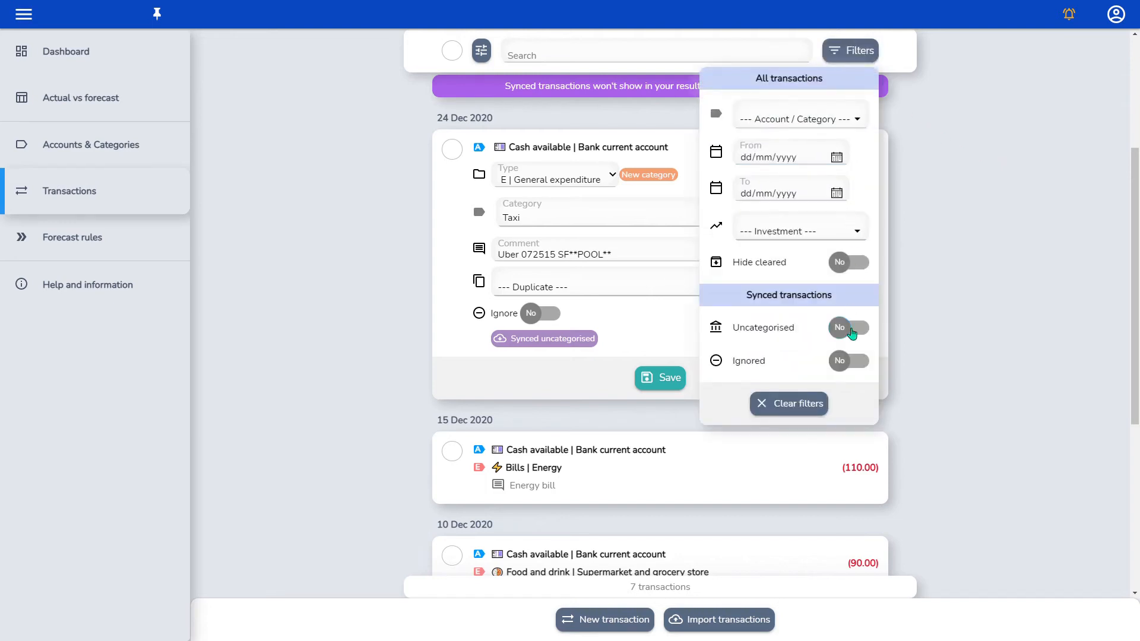
pyautogui.click(903, 333)
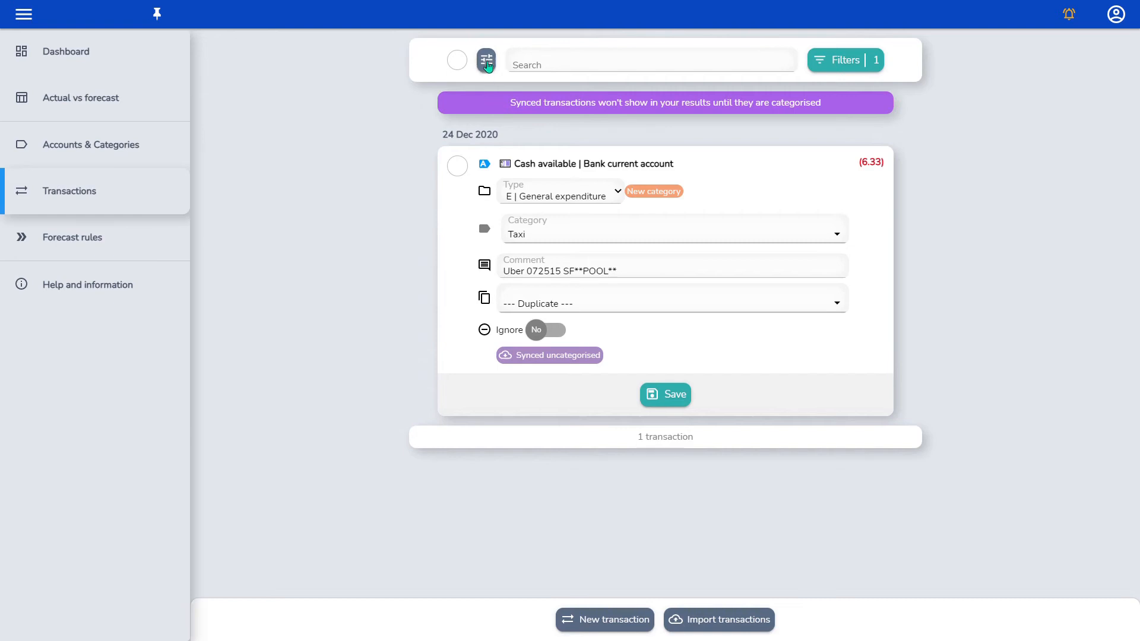
# View the auto categorisation rules editor and close it without adding a rule
pyautogui.click(487, 60)
pyautogui.click(536, 96)
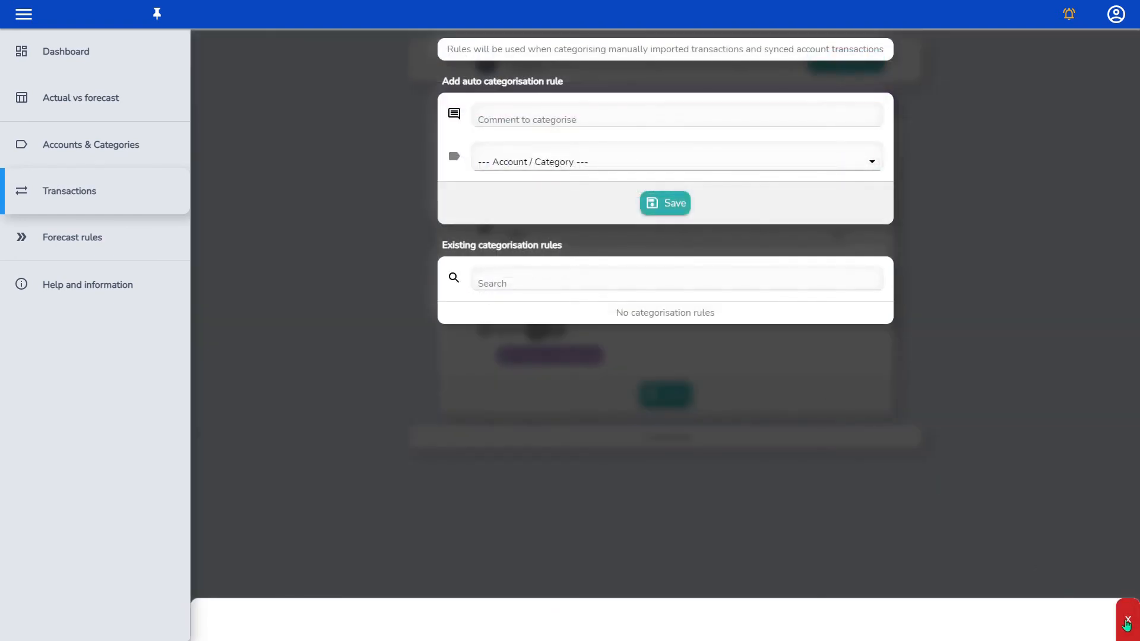
pyautogui.click(1127, 620)
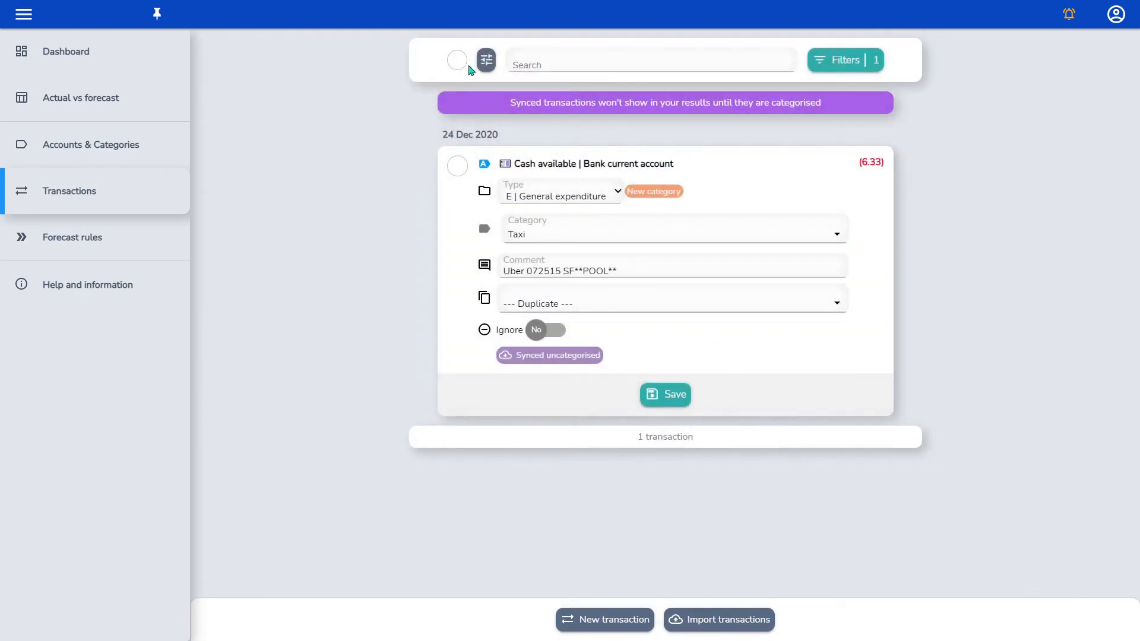
# Select all the uncategorised synced transactions and save them with their suggested category
pyautogui.click(458, 62)
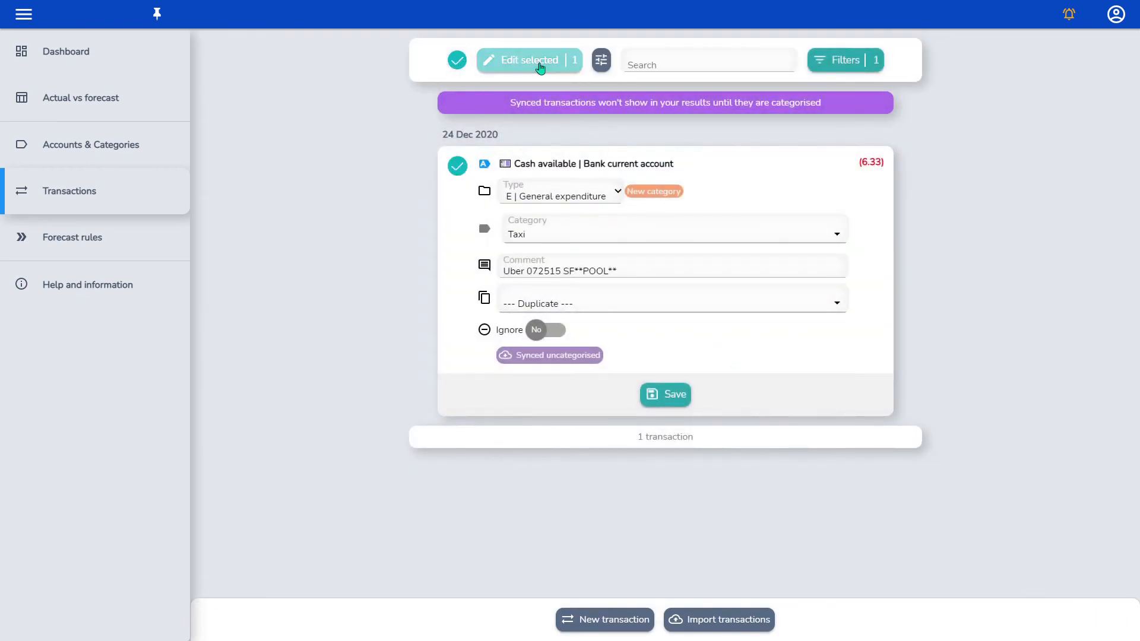
pyautogui.click(541, 67)
pyautogui.click(562, 126)
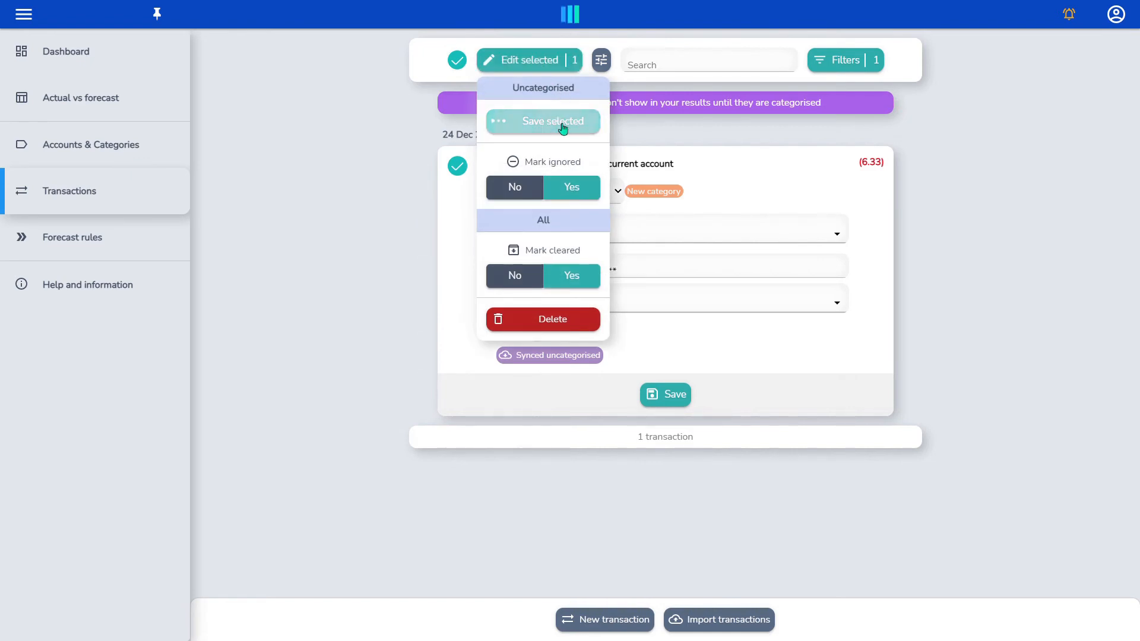
# Clear the transaction filters and open the synced Taxi transaction of 24 Dec 2020 for editing
pyautogui.click(845, 65)
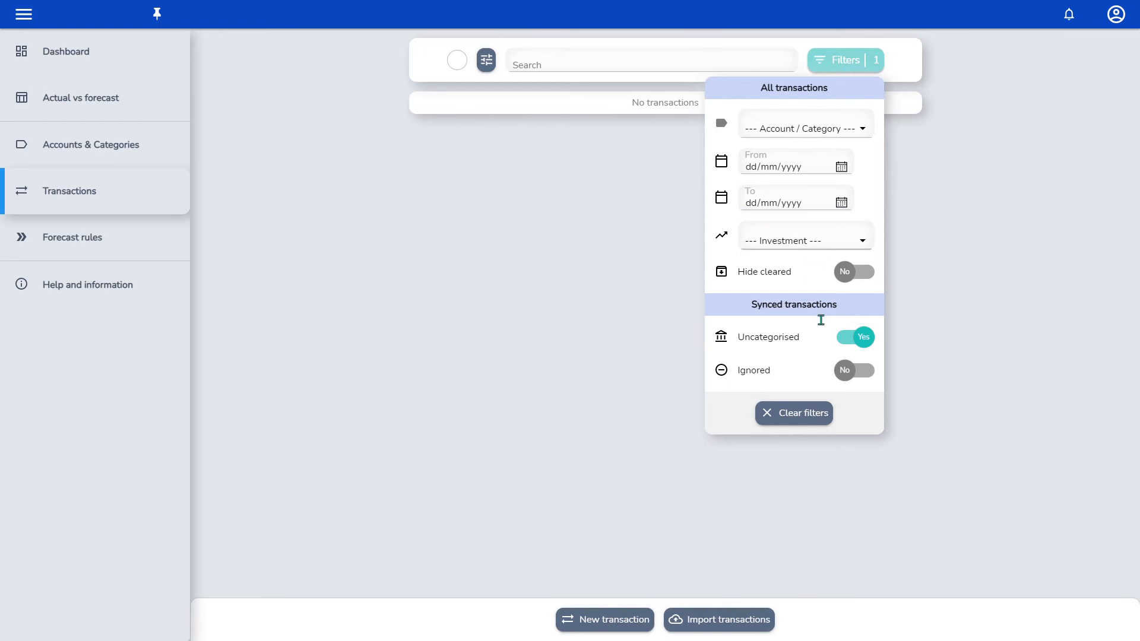
pyautogui.click(802, 413)
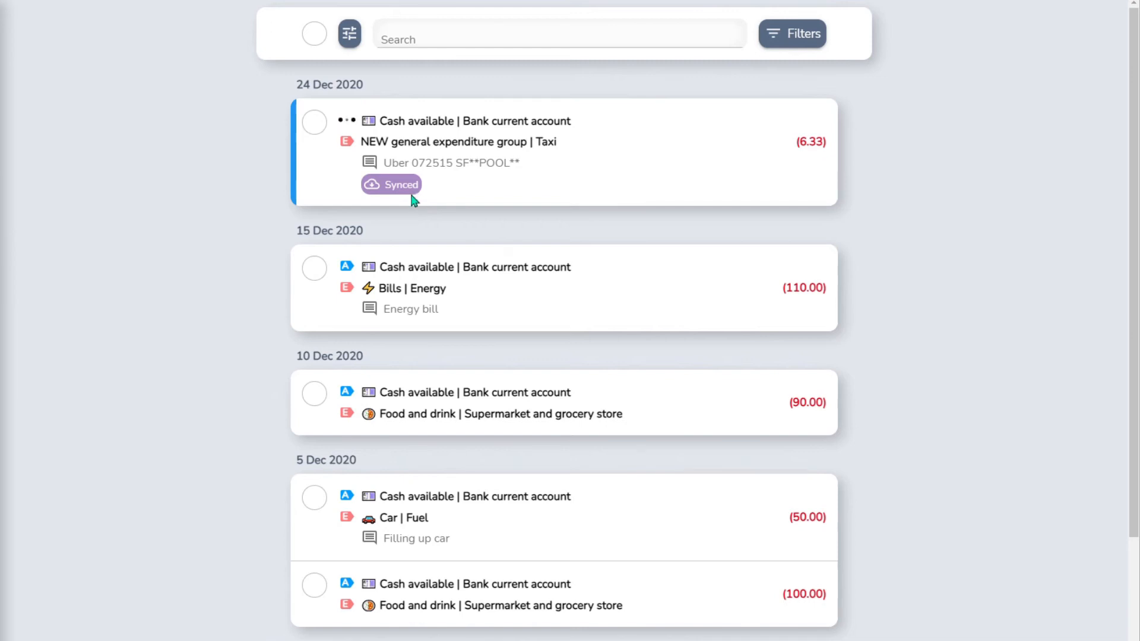
pyautogui.click(416, 197)
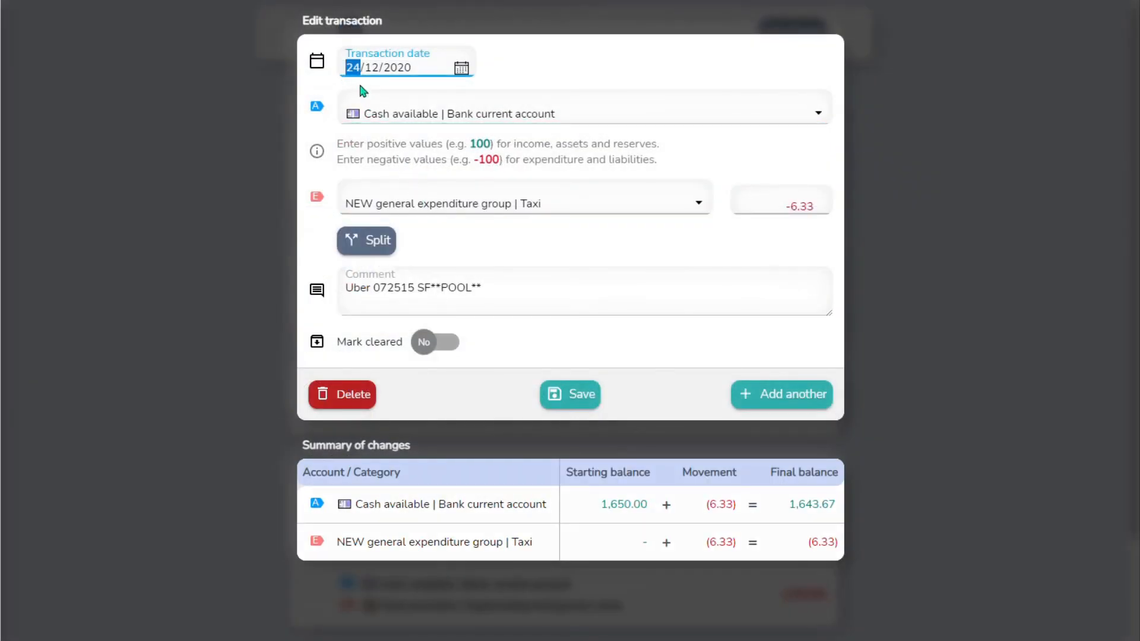
# Save the synced Taxi transaction with the date 23/12/2020 and delete it from the transaction list
pyautogui.press('Down')
pyautogui.click(564, 394)
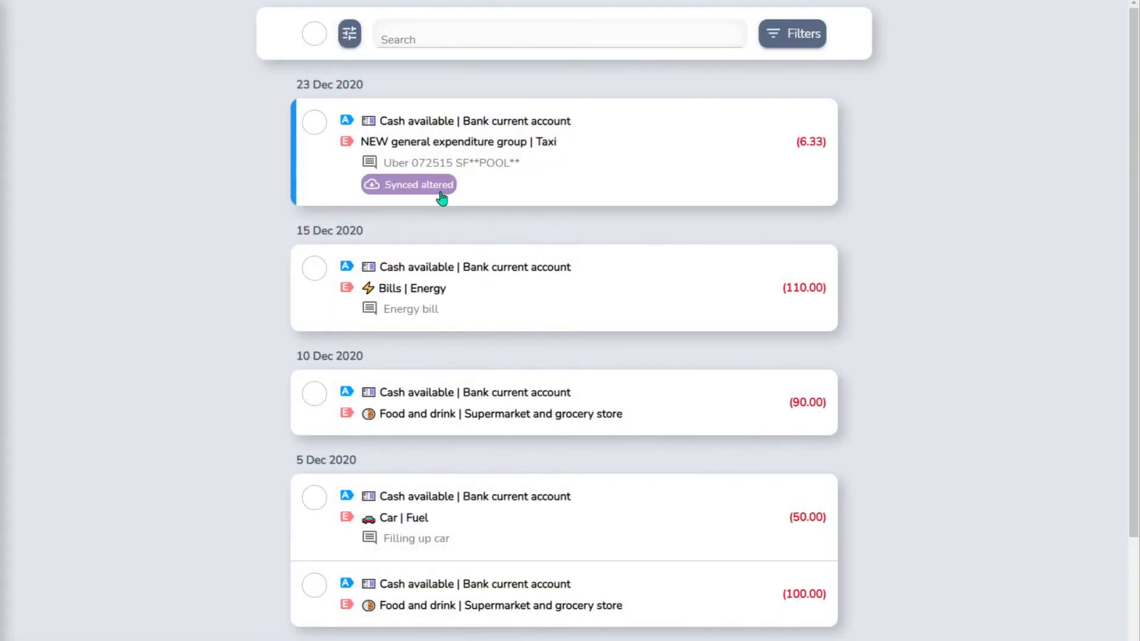
pyautogui.click(326, 132)
pyautogui.click(378, 41)
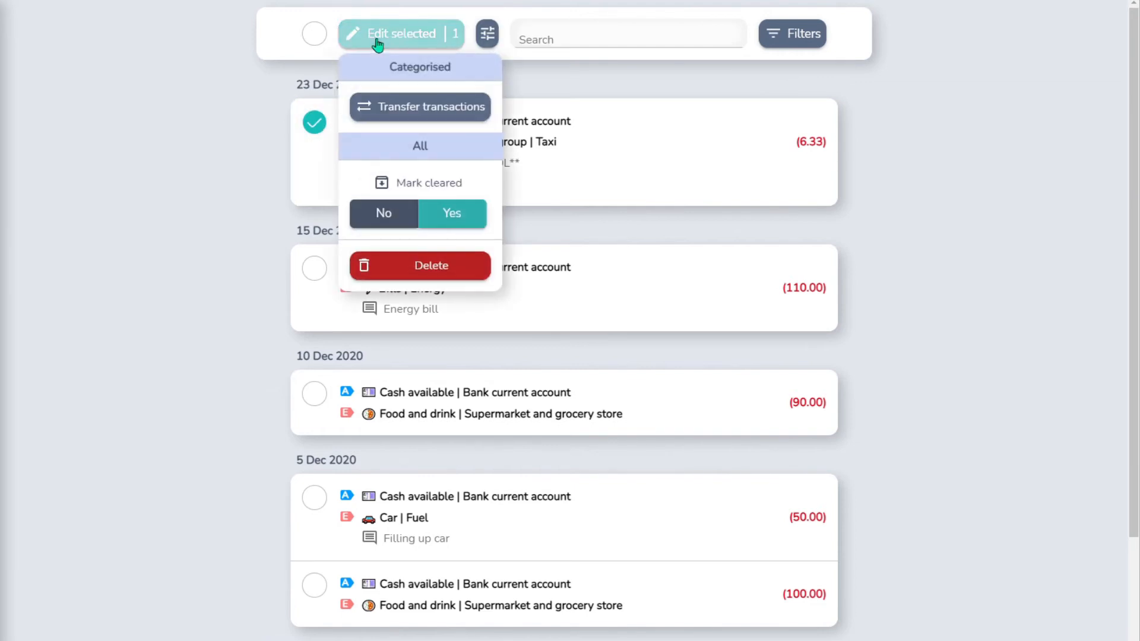
pyautogui.click(424, 265)
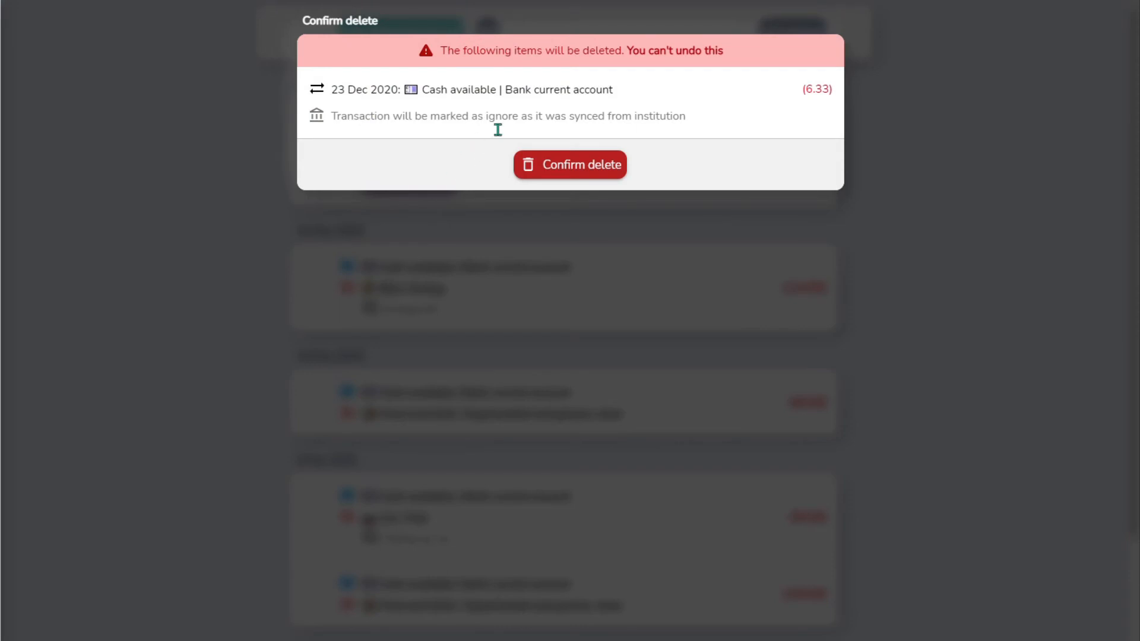
pyautogui.click(549, 164)
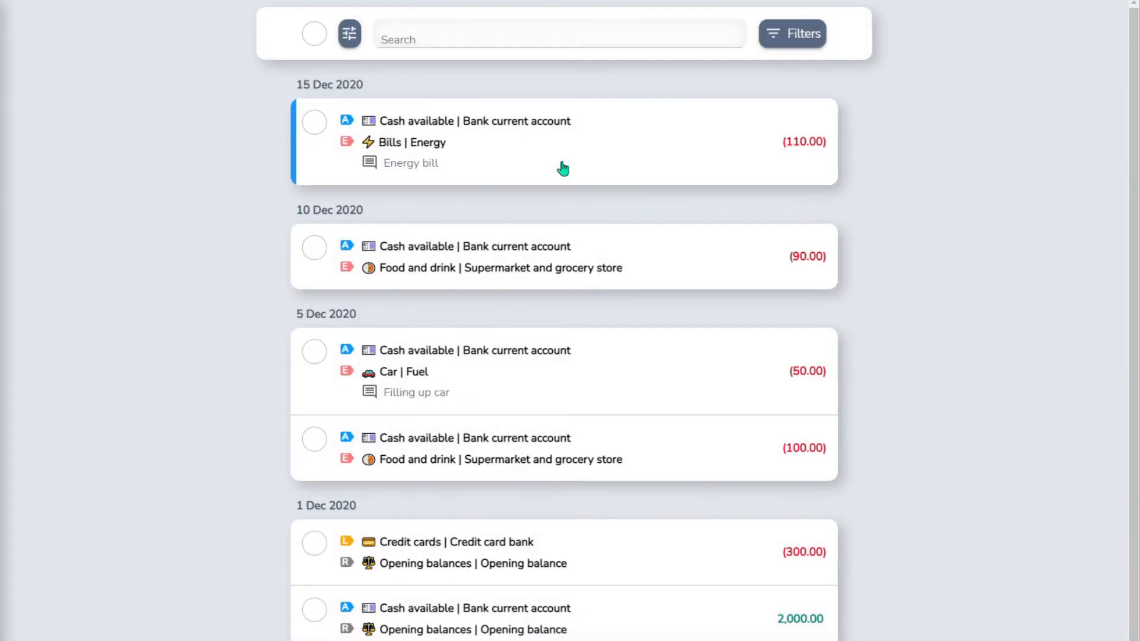
# Filter the transactions to show only the ignored synced ones
pyautogui.click(789, 47)
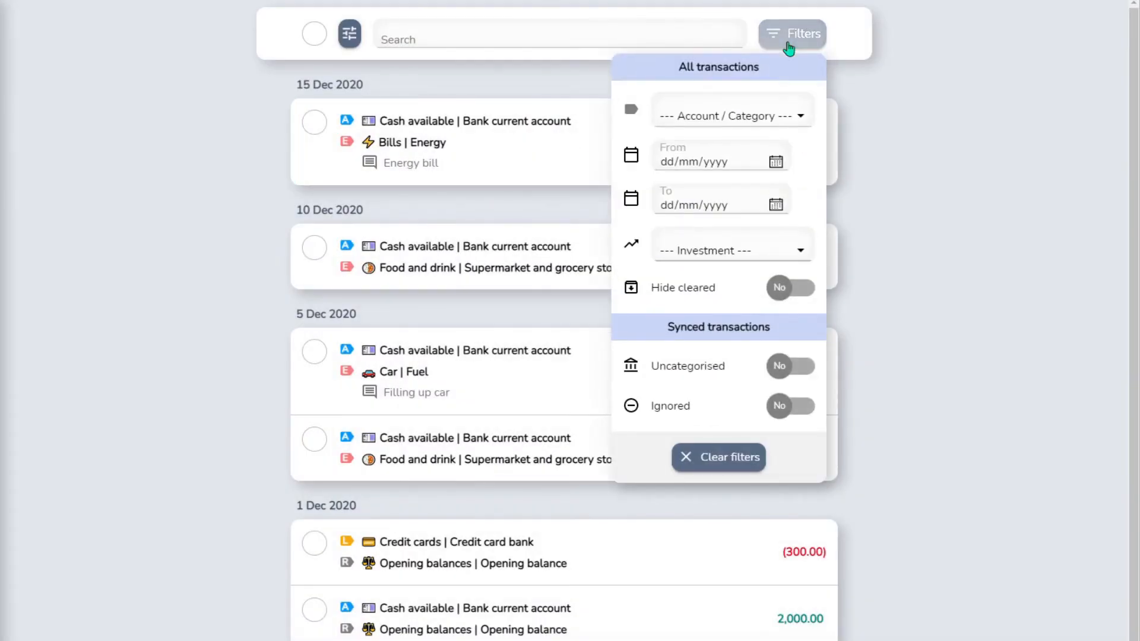
pyautogui.click(784, 406)
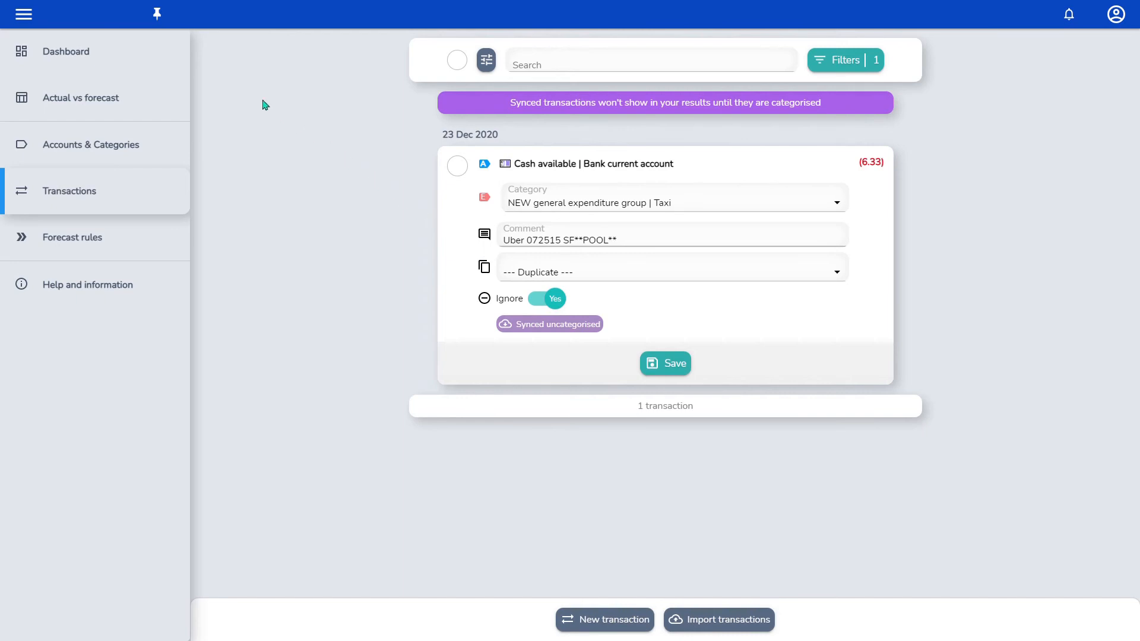
# Set the dashboard's forecast start date to 25/12/2020 and inspect the December 2020 outturn breakdown
pyautogui.click(115, 54)
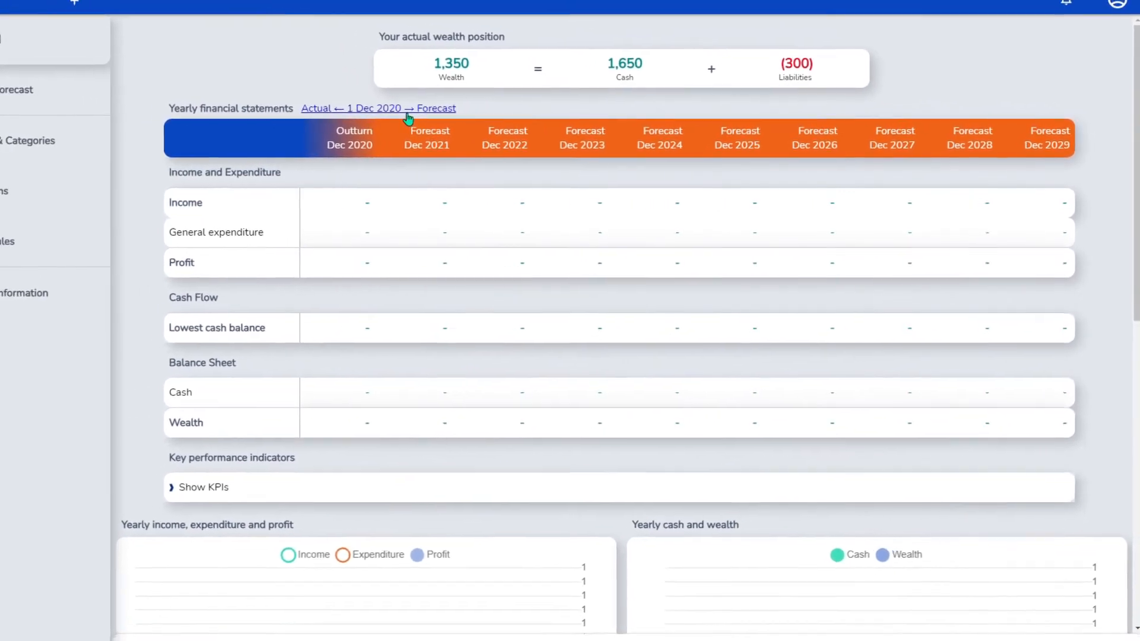
pyautogui.click(406, 118)
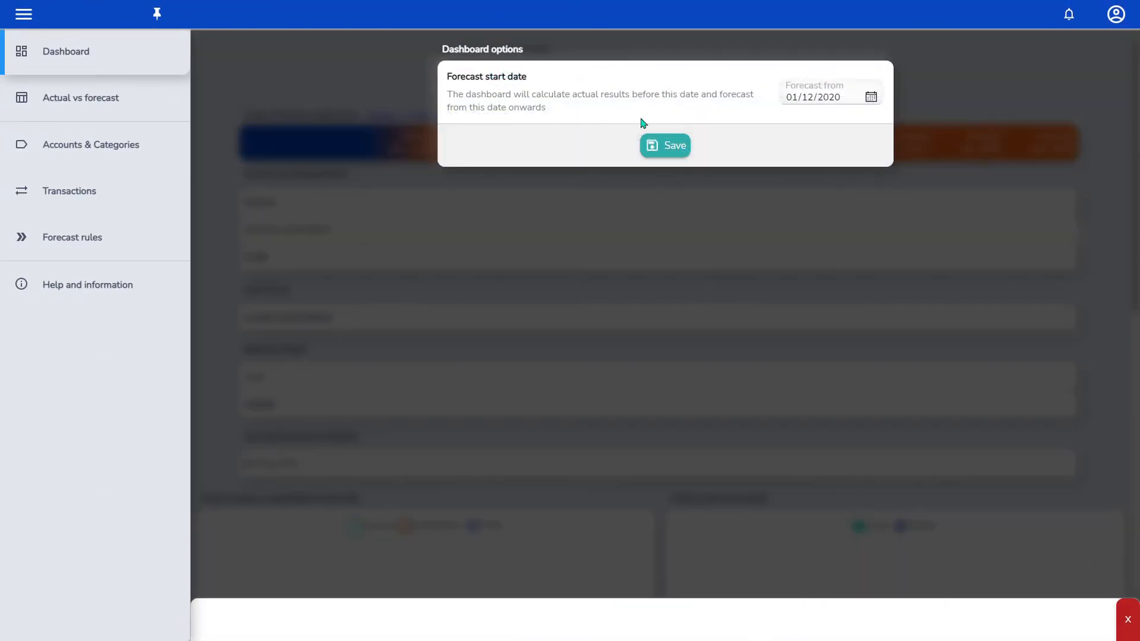
pyautogui.click(787, 113)
pyautogui.click(683, 147)
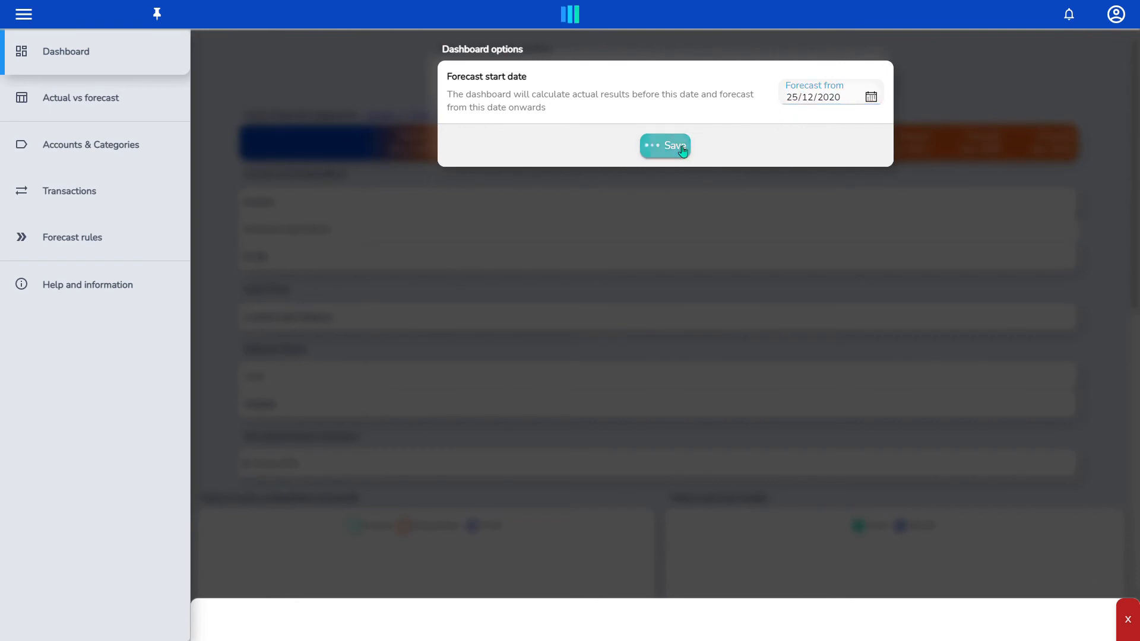
pyautogui.moveTo(436, 157)
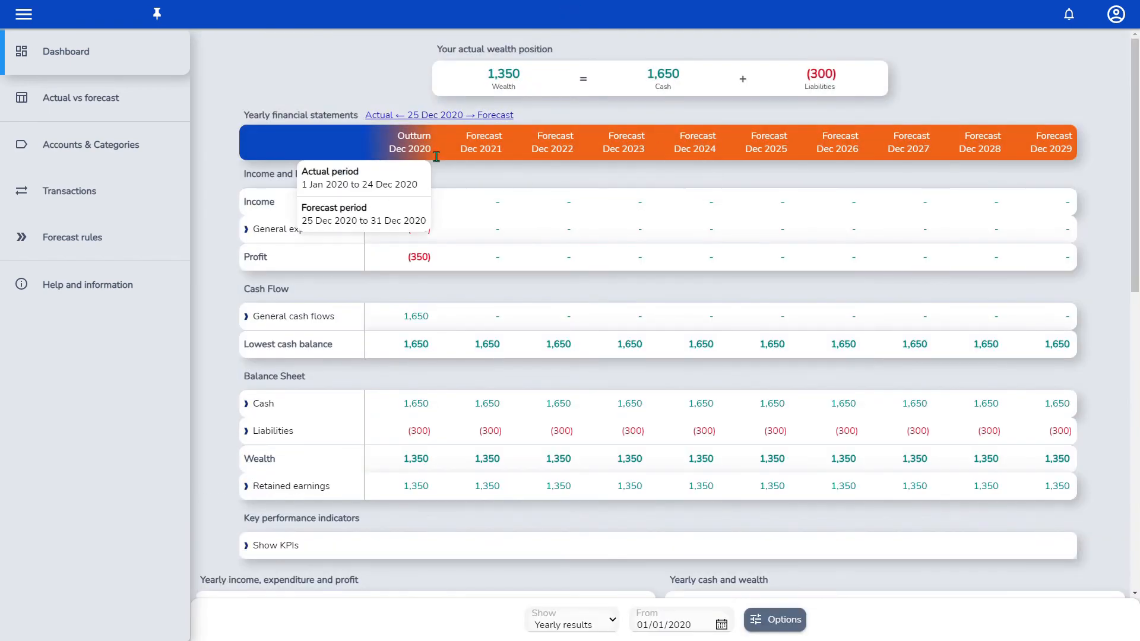
pyautogui.moveTo(432, 238)
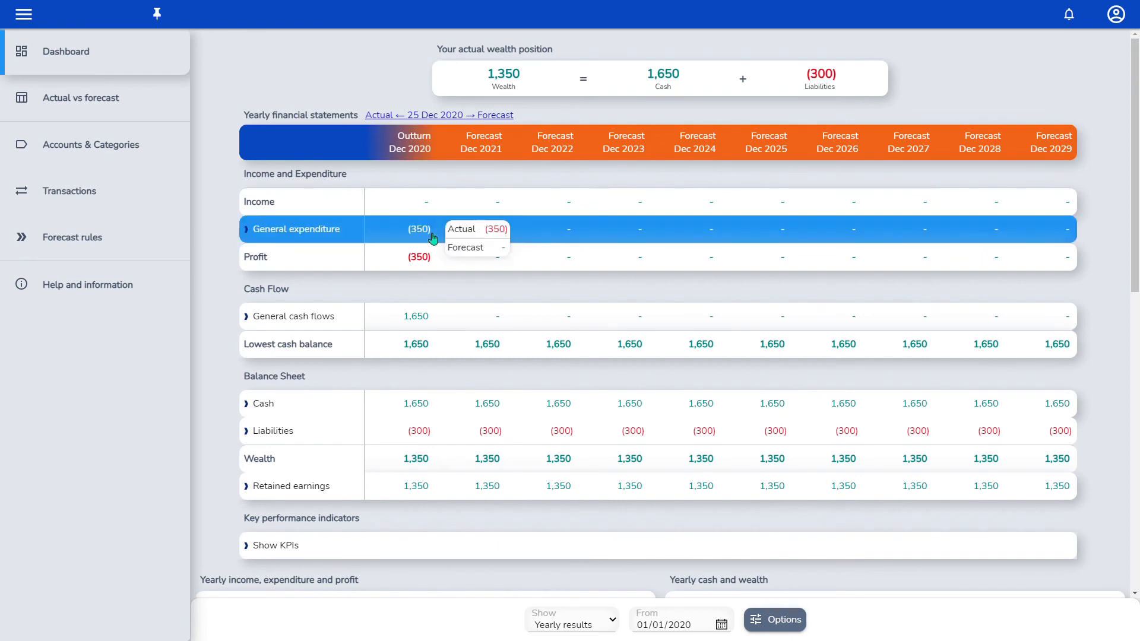
# Show the dashboard's financial statements as monthly results from 01/11/2020
pyautogui.click(594, 624)
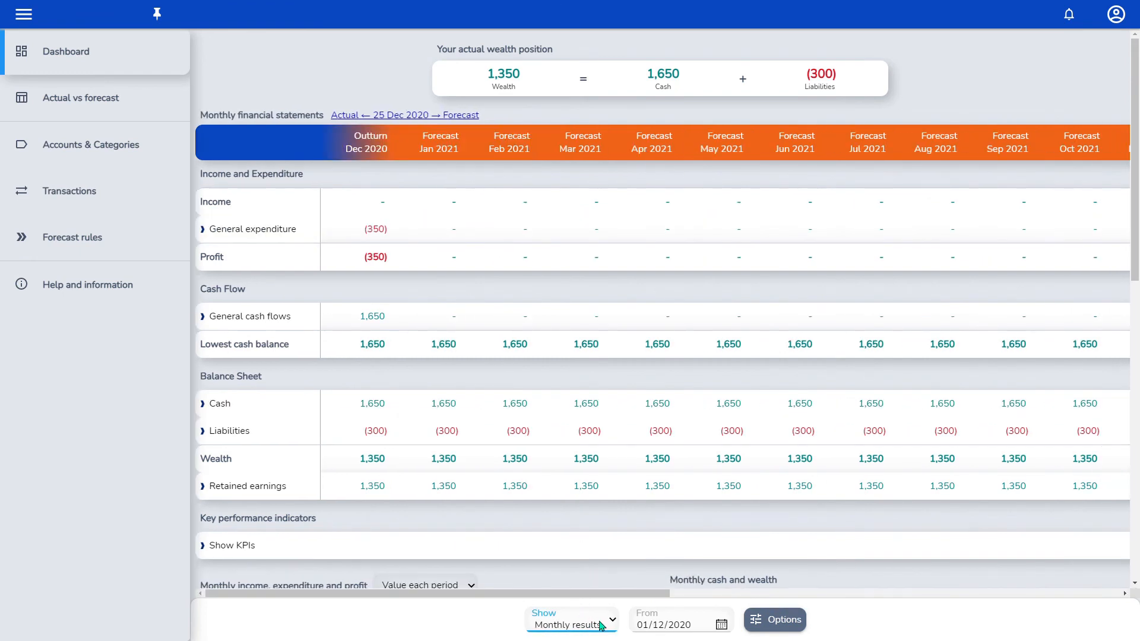
pyautogui.press('Down')
pyautogui.press('Up')
pyautogui.click(657, 626)
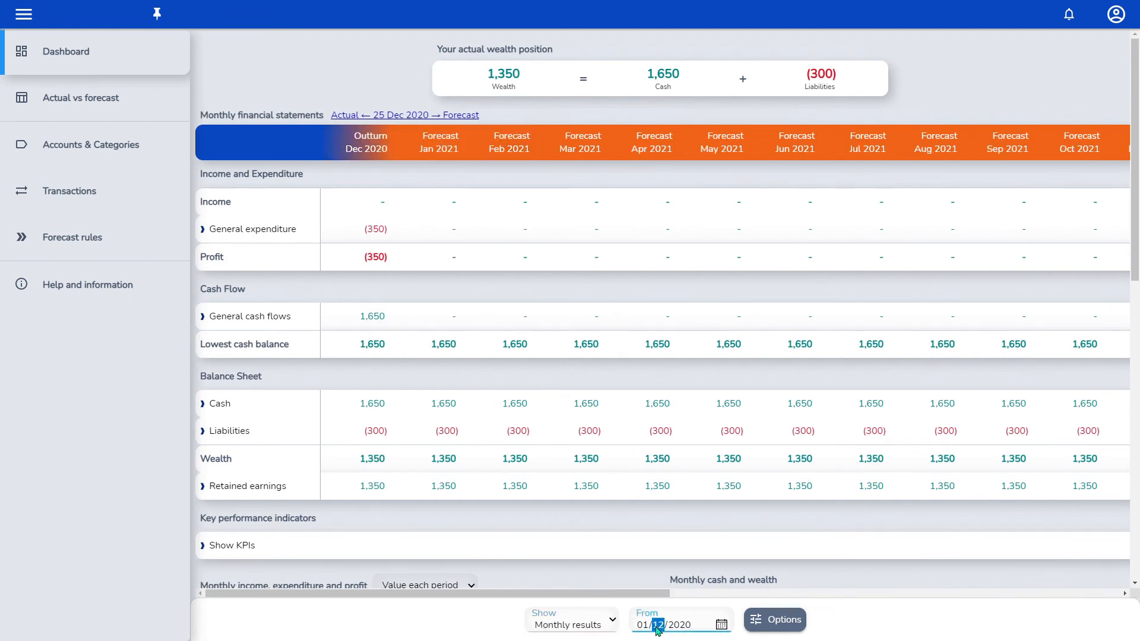
pyautogui.write('11')
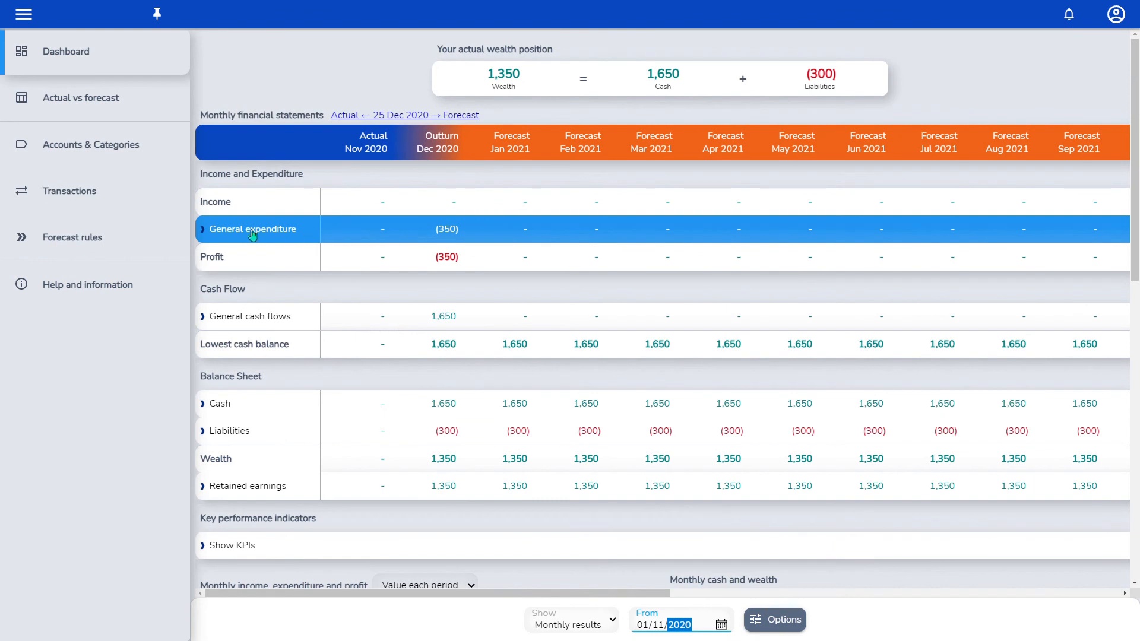
# Delete the Example rule from the forecast rules
pyautogui.click(138, 240)
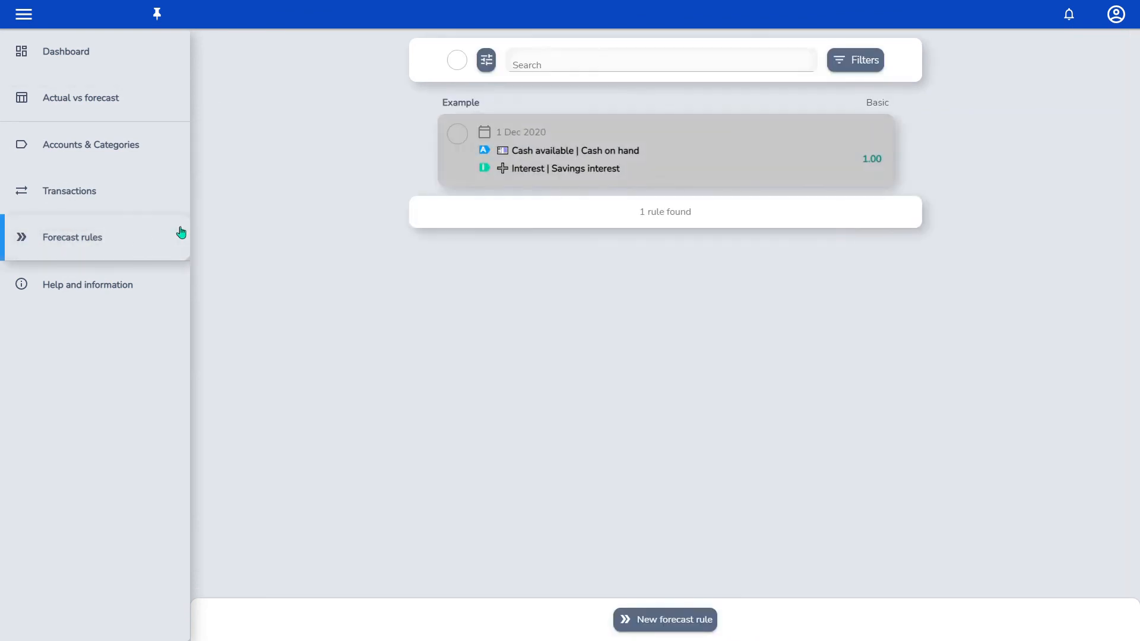
pyautogui.click(456, 137)
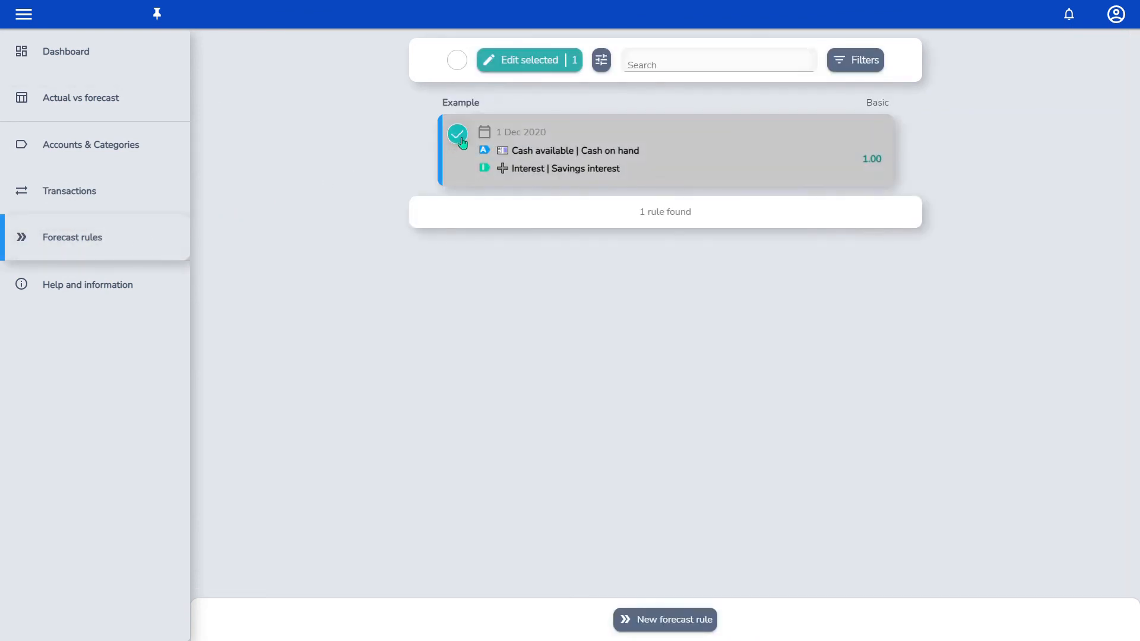
pyautogui.click(521, 66)
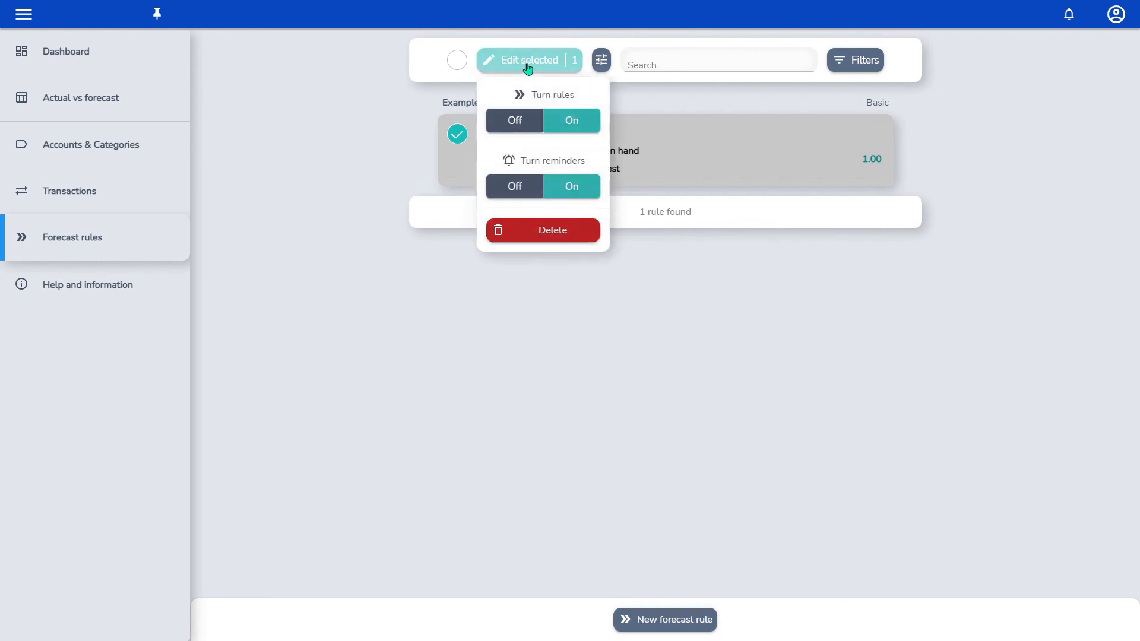
pyautogui.click(541, 227)
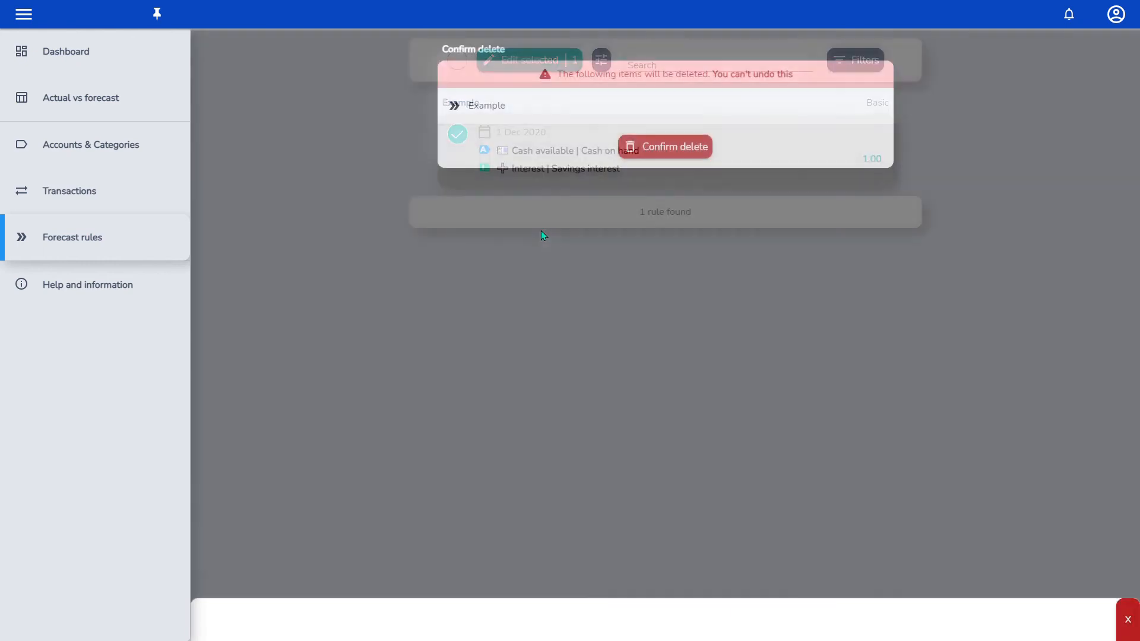
pyautogui.click(670, 148)
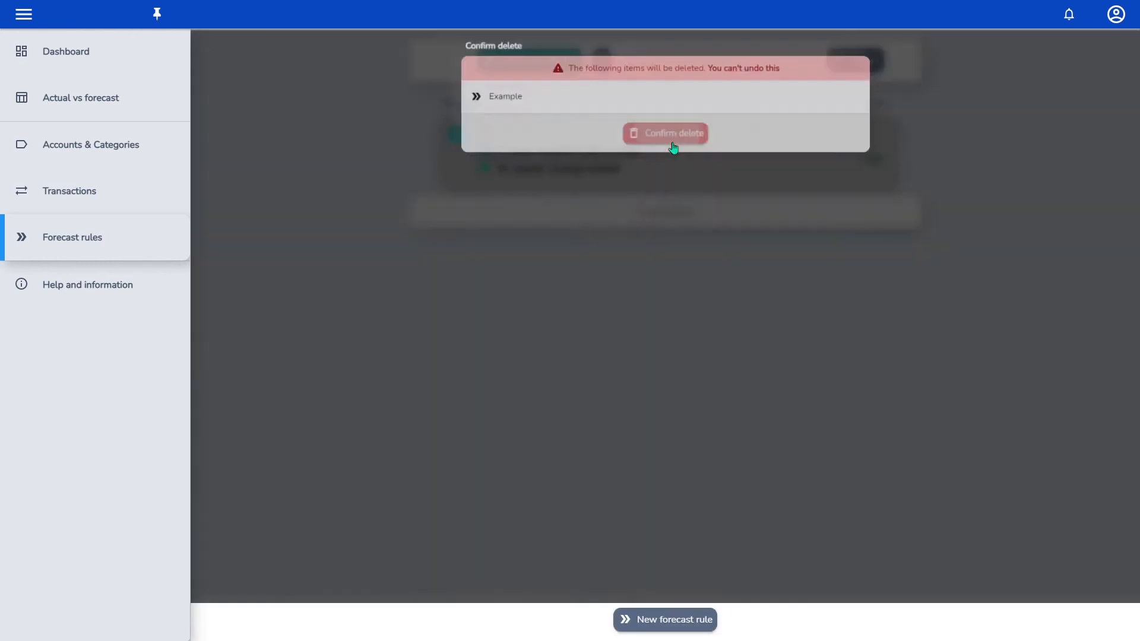
# Start a Basic forecast rule named "Weekly food shopping" that starts on 01/12/2020 and repeats every 1 week
pyautogui.click(667, 622)
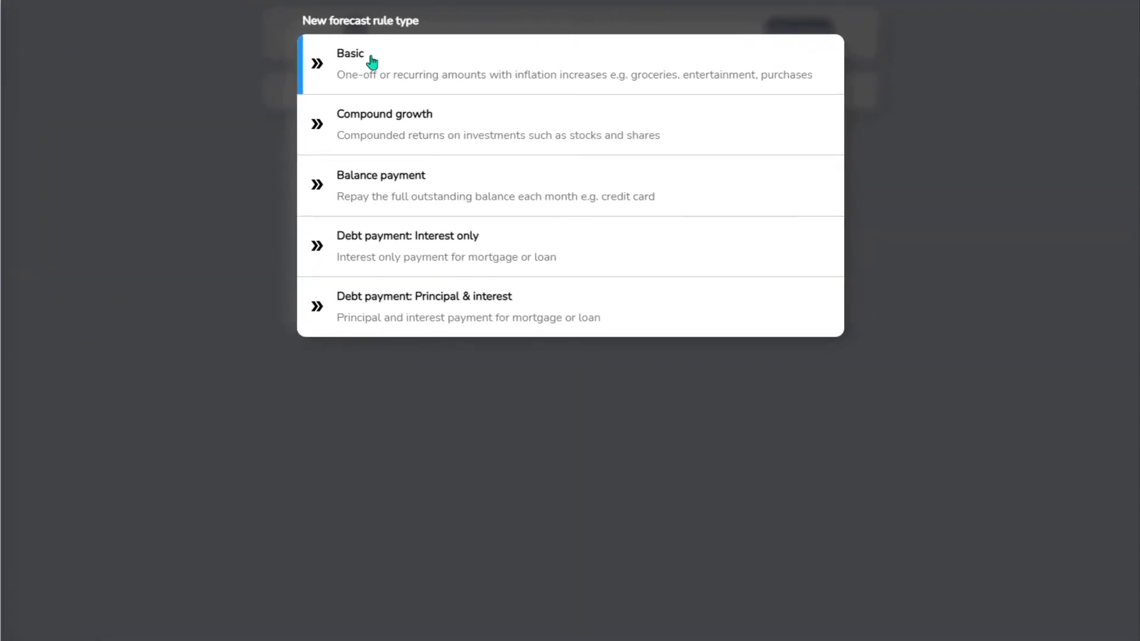
pyautogui.click(371, 62)
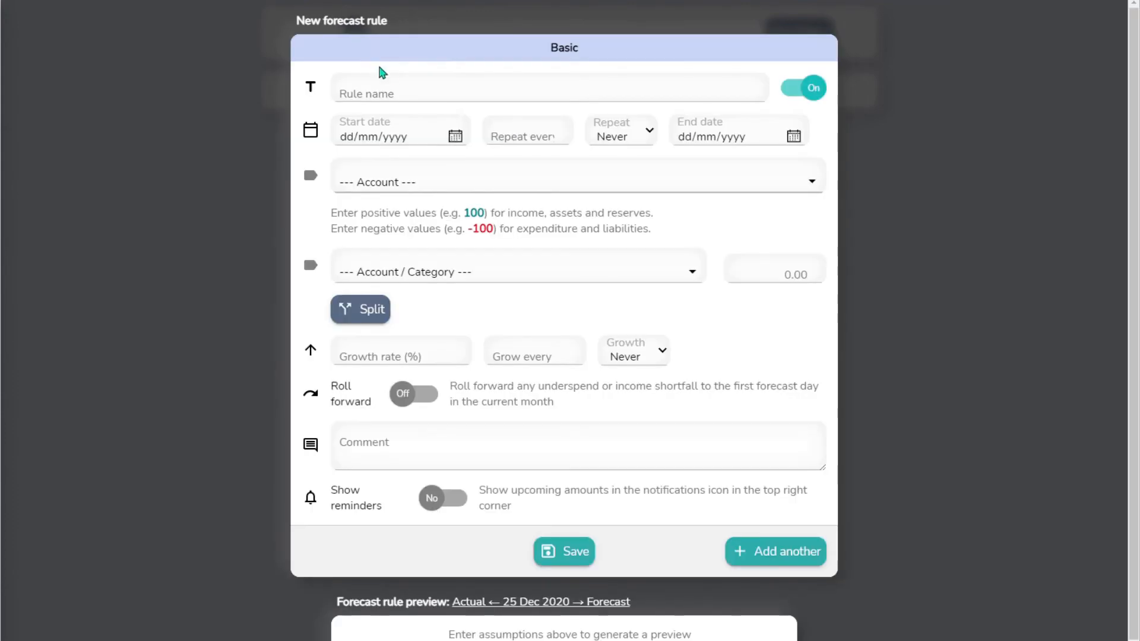
pyautogui.write('Weekly food shopping')
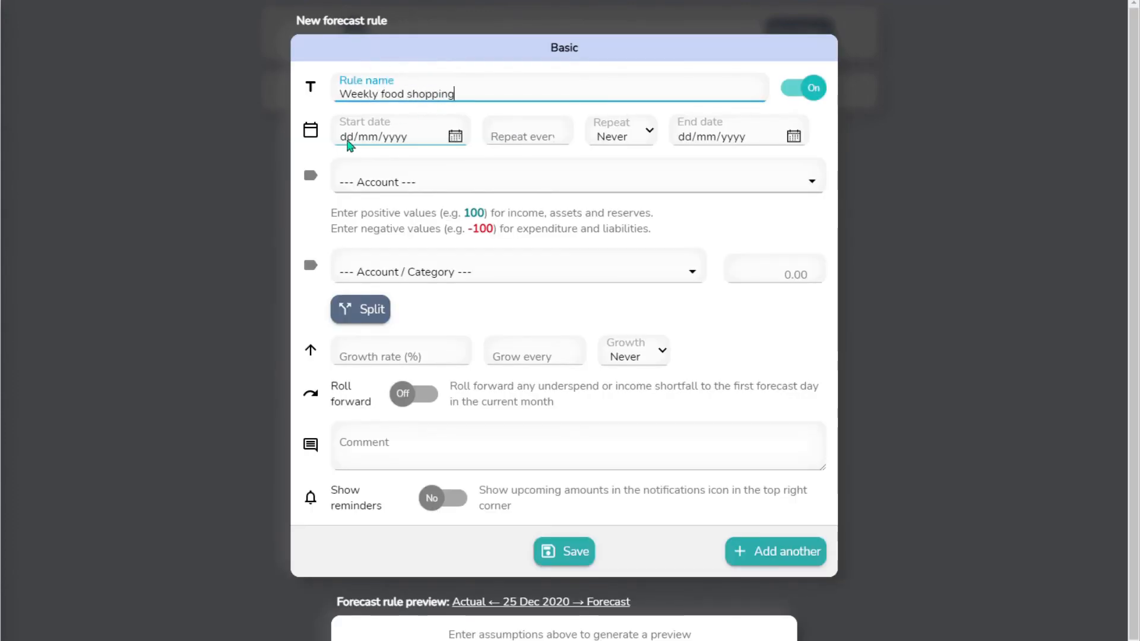
pyautogui.click(351, 142)
pyautogui.write('01122020')
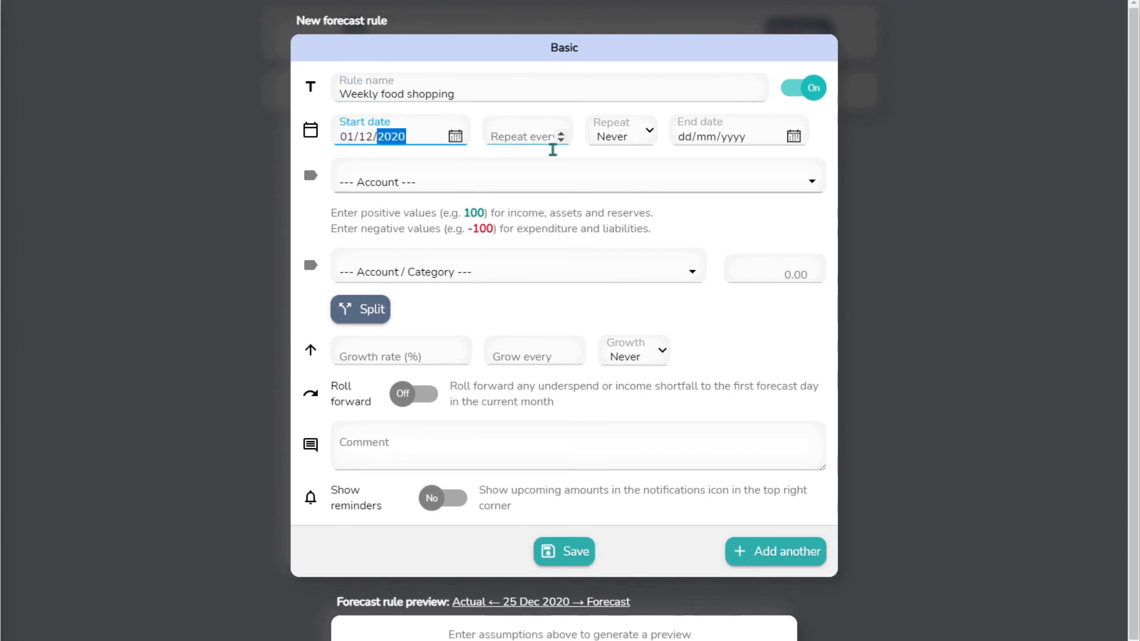
pyautogui.click(560, 148)
pyautogui.write('1')
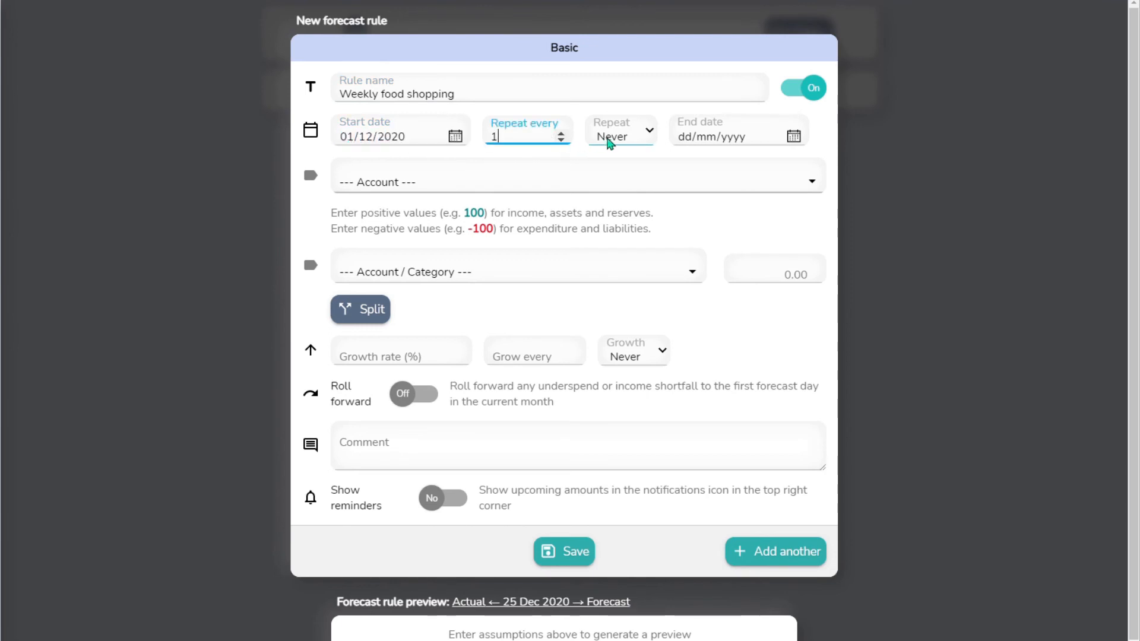
pyautogui.click(607, 141)
pyautogui.press('w')
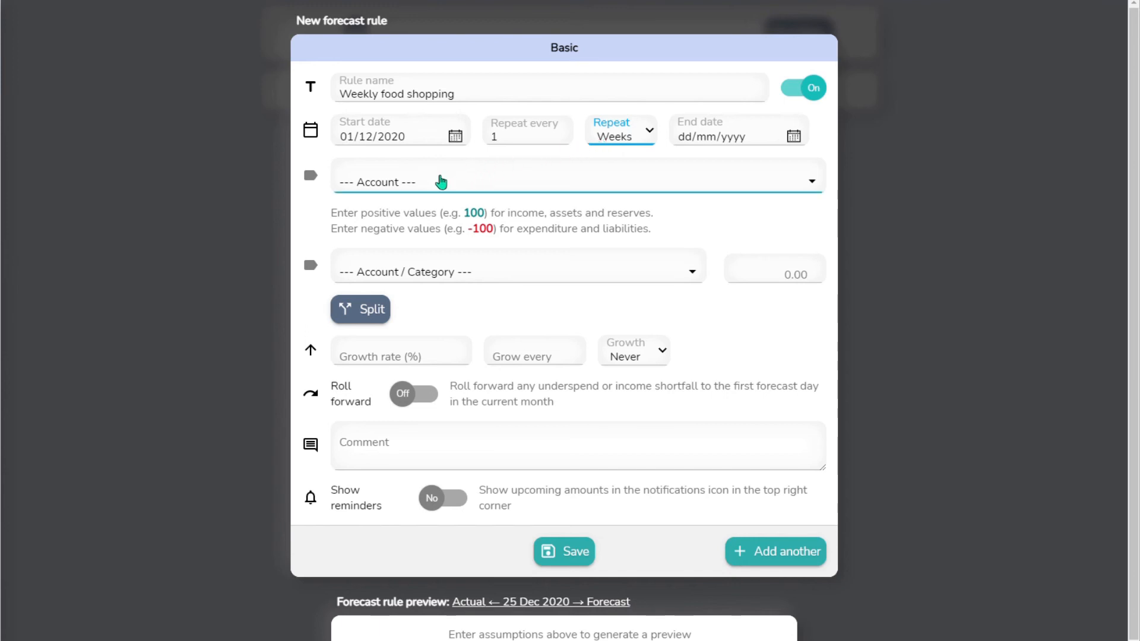
# Assign the rule to the Bank current account and the Supermarket and grocery store category, with an amount of -100
pyautogui.click(440, 182)
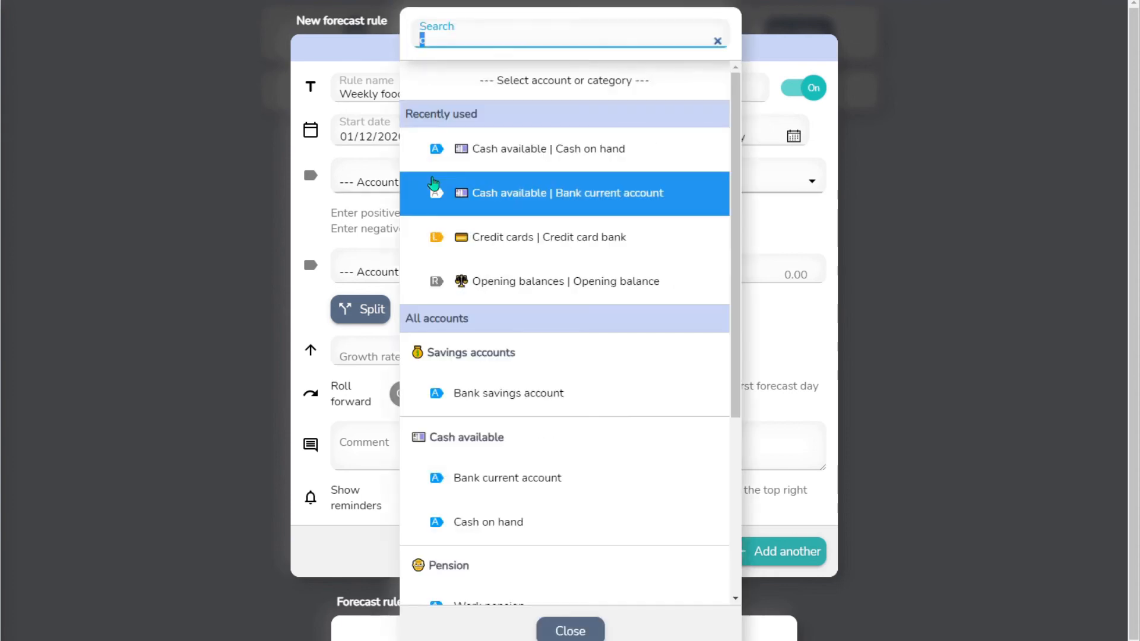
pyautogui.click(677, 197)
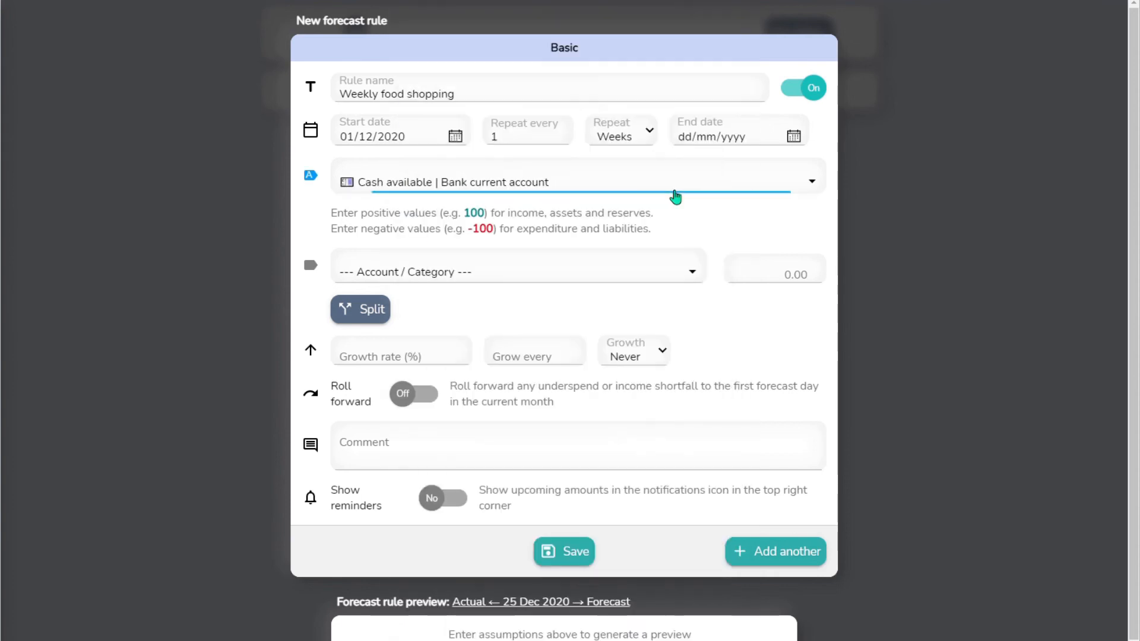
pyautogui.click(497, 279)
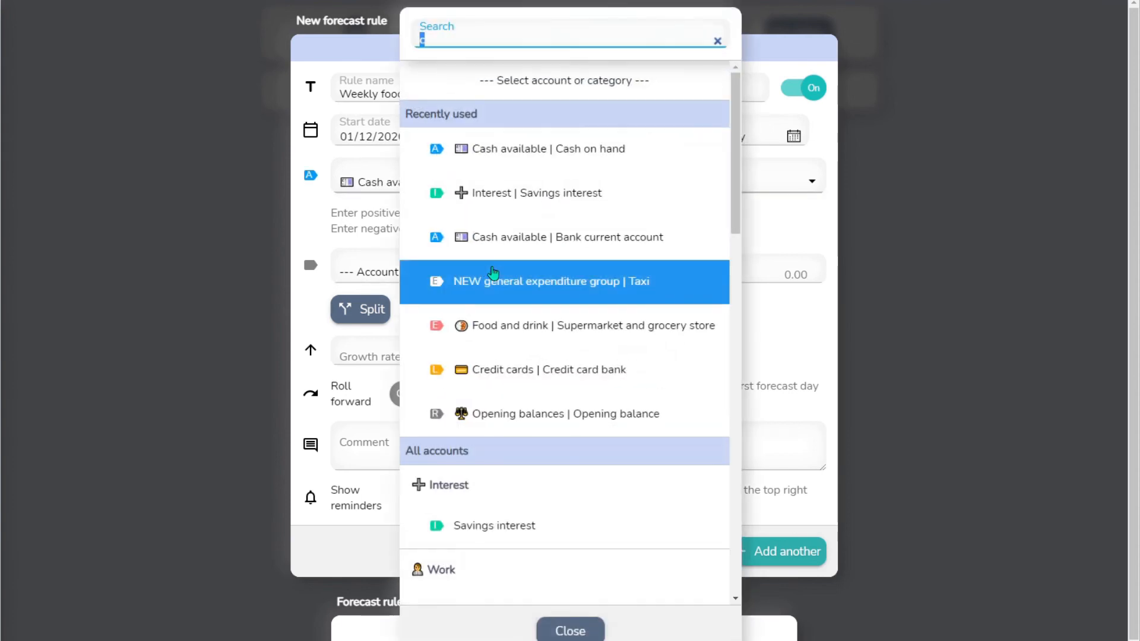
pyautogui.click(661, 331)
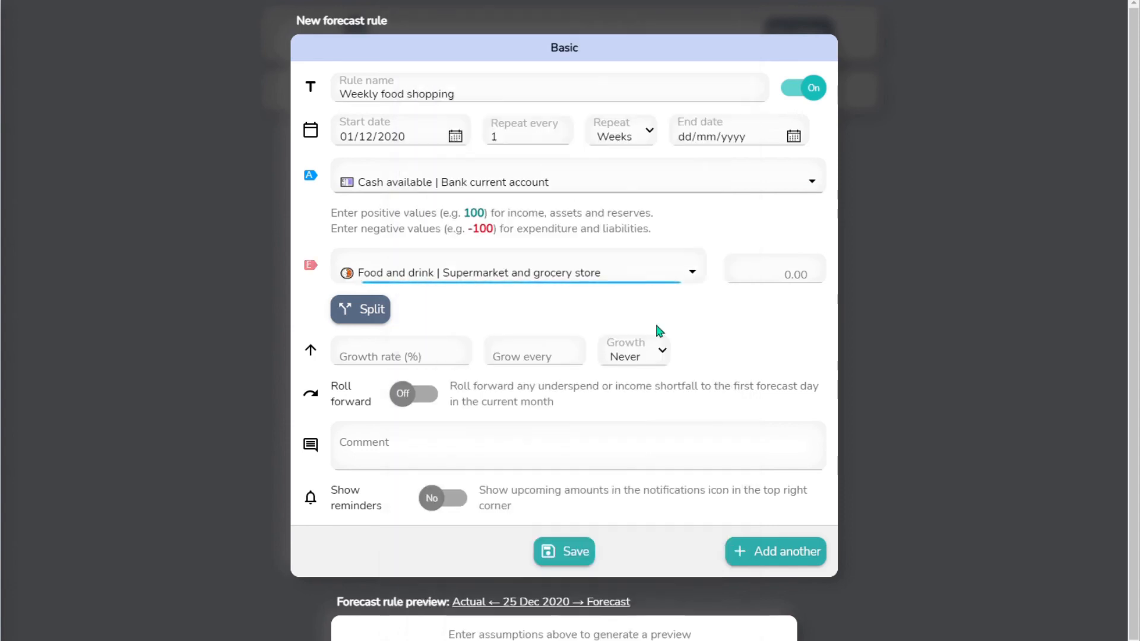
pyautogui.click(768, 279)
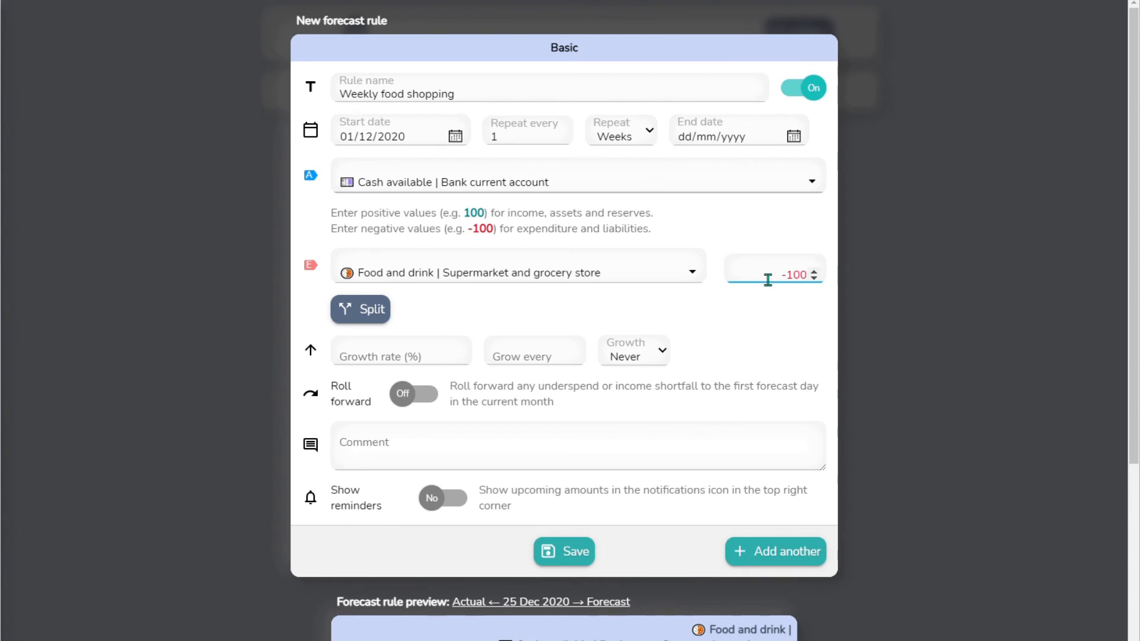
# Set the rule's growth rate to 2% every 1 year
pyautogui.click(445, 368)
pyautogui.write('2')
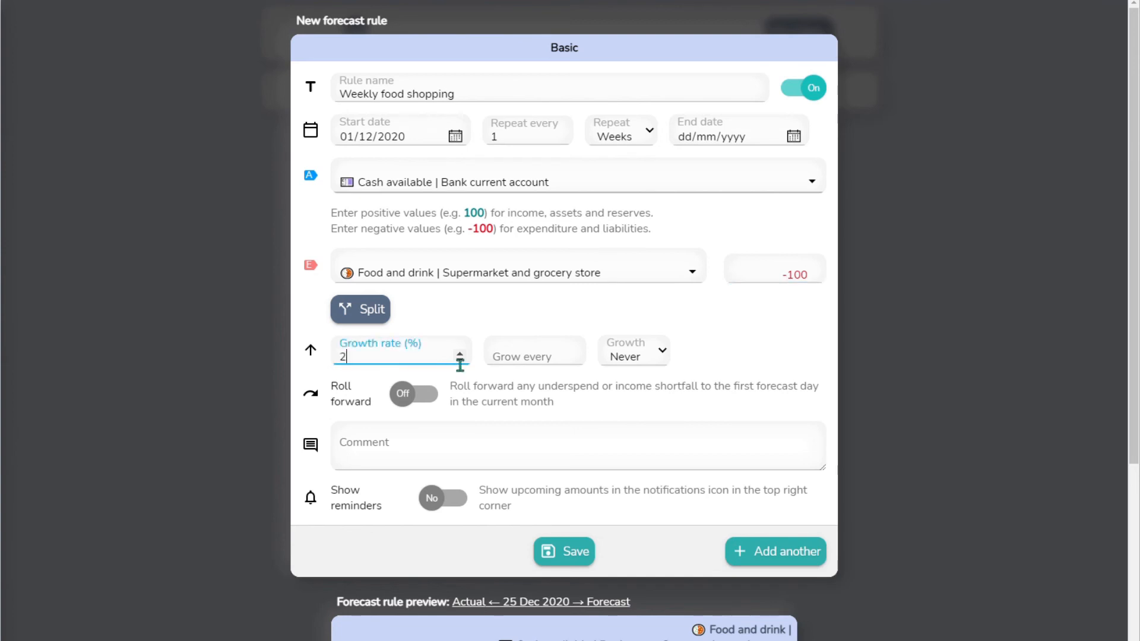
pyautogui.click(567, 365)
pyautogui.write('1')
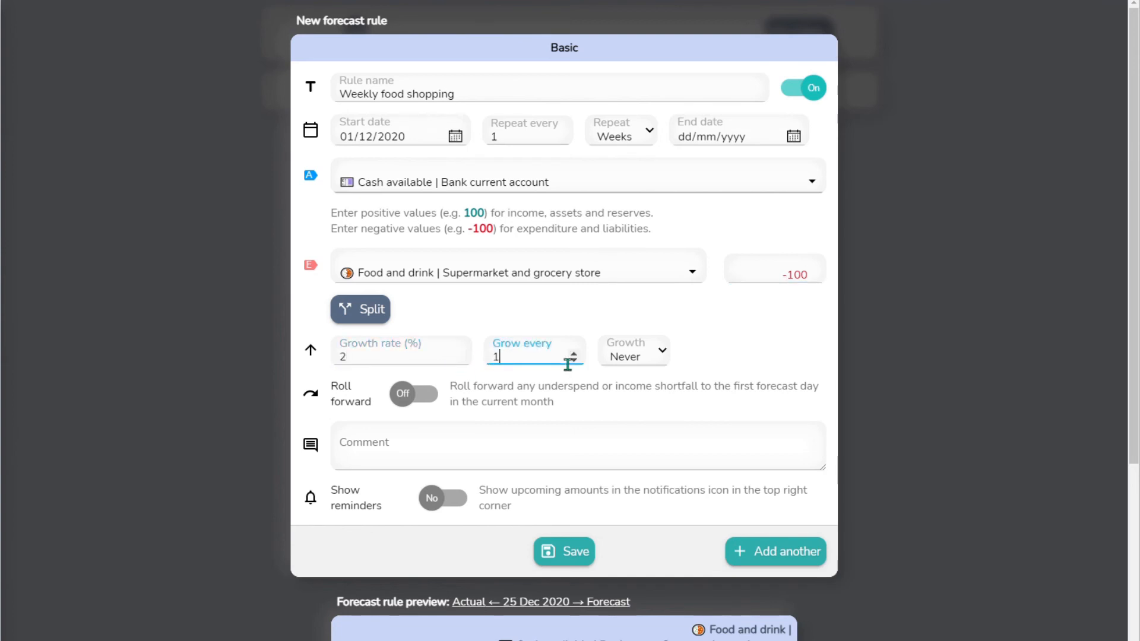
pyautogui.click(628, 364)
pyautogui.press('y')
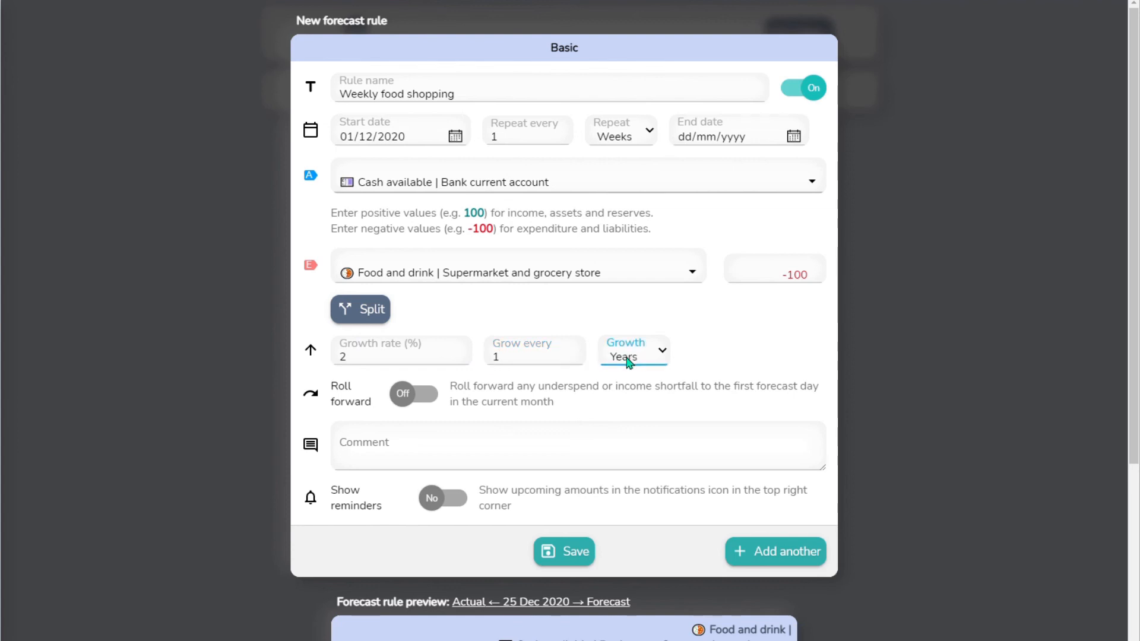
# Preview the Weekly food shopping rule's amounts from 27/12/2021 and save the rule
pyautogui.scroll(-6, 629, 356)
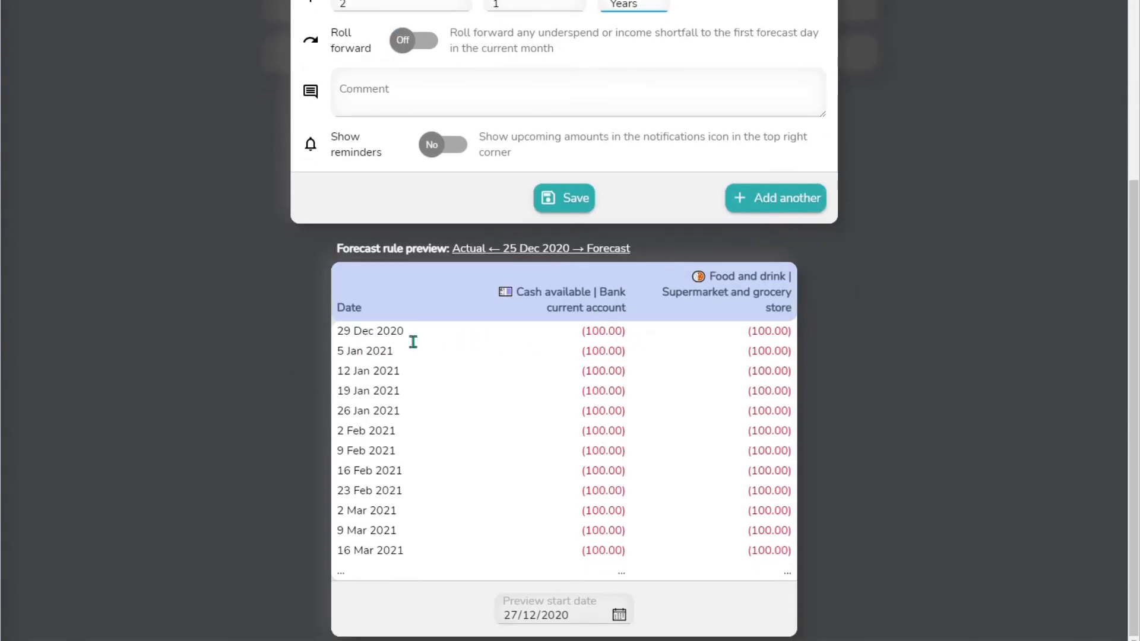
pyautogui.doubleClick(558, 616)
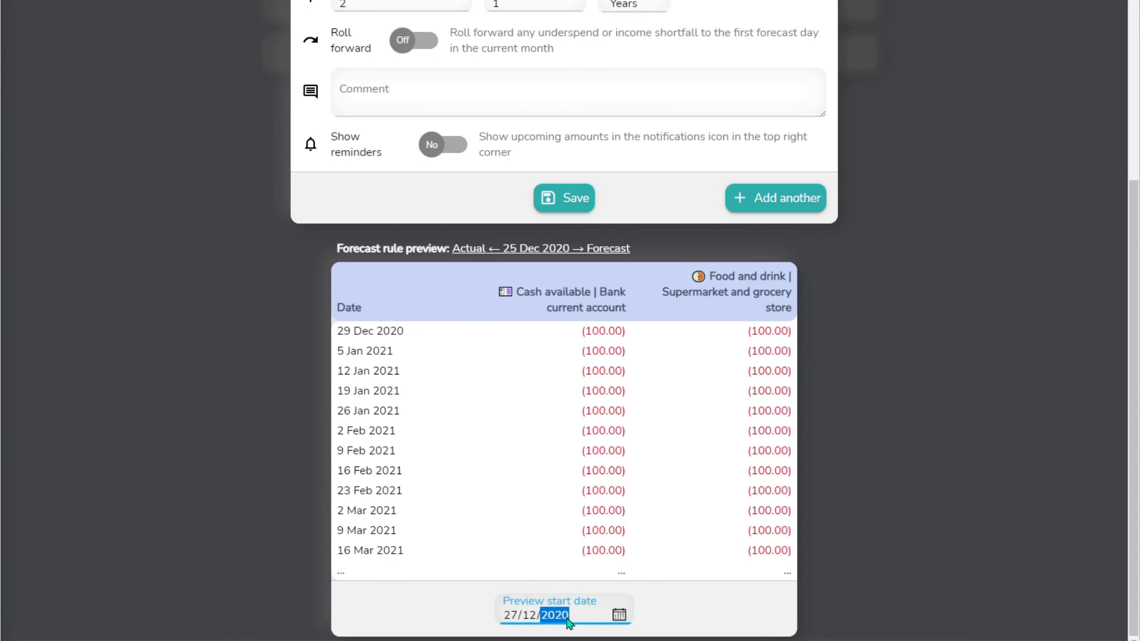
pyautogui.click(637, 336)
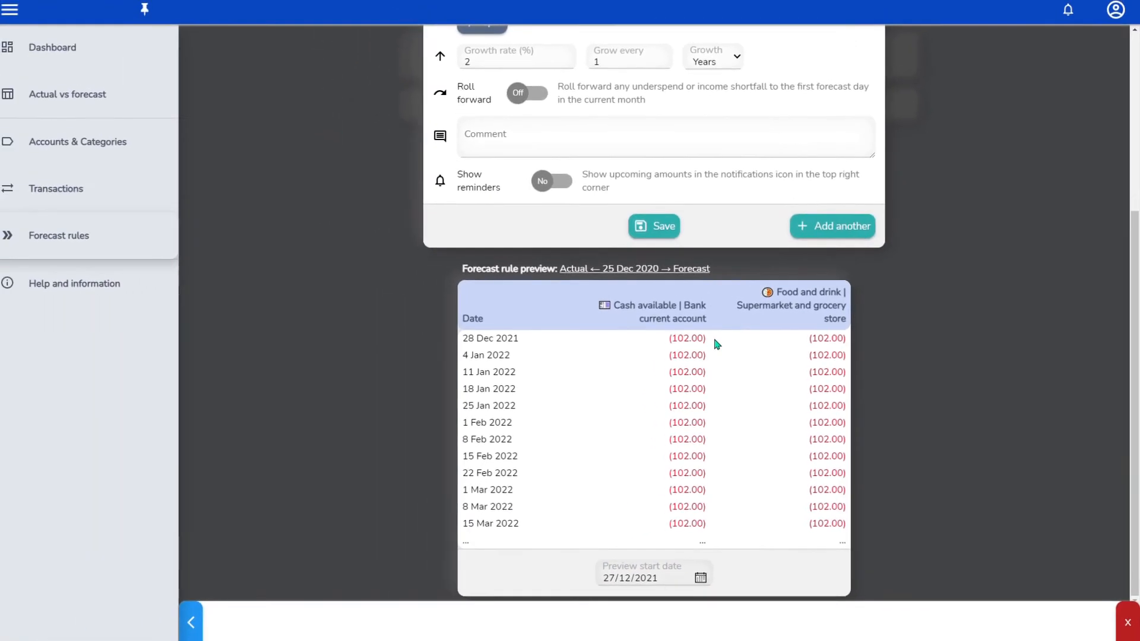
pyautogui.scroll(3, 681, 341)
pyautogui.scroll(2, 721, 345)
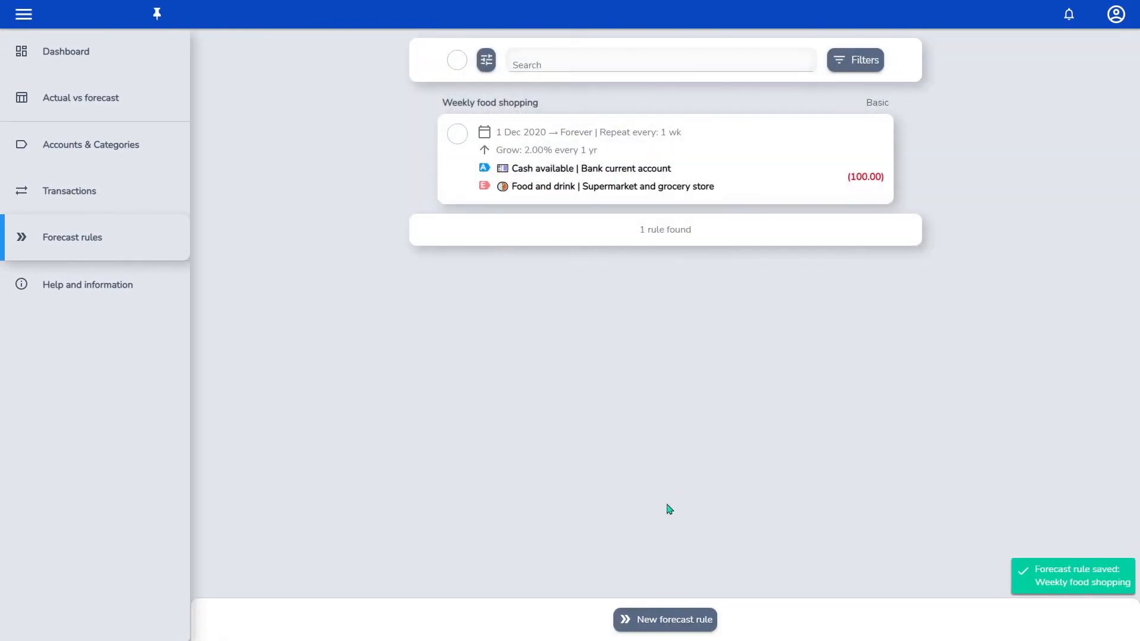
# Start a Basic forecast rule named "Salary from work" that starts on 31/12/2020 and repeats every 1 month
pyautogui.click(667, 620)
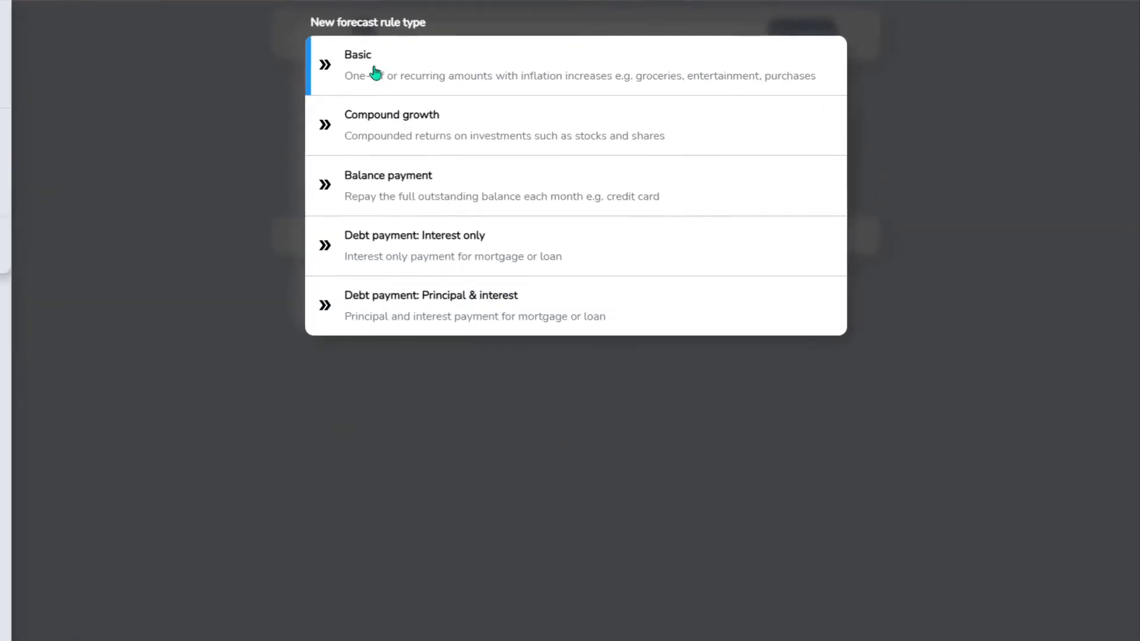
pyautogui.click(375, 73)
pyautogui.click(483, 101)
pyautogui.write('Salary from work')
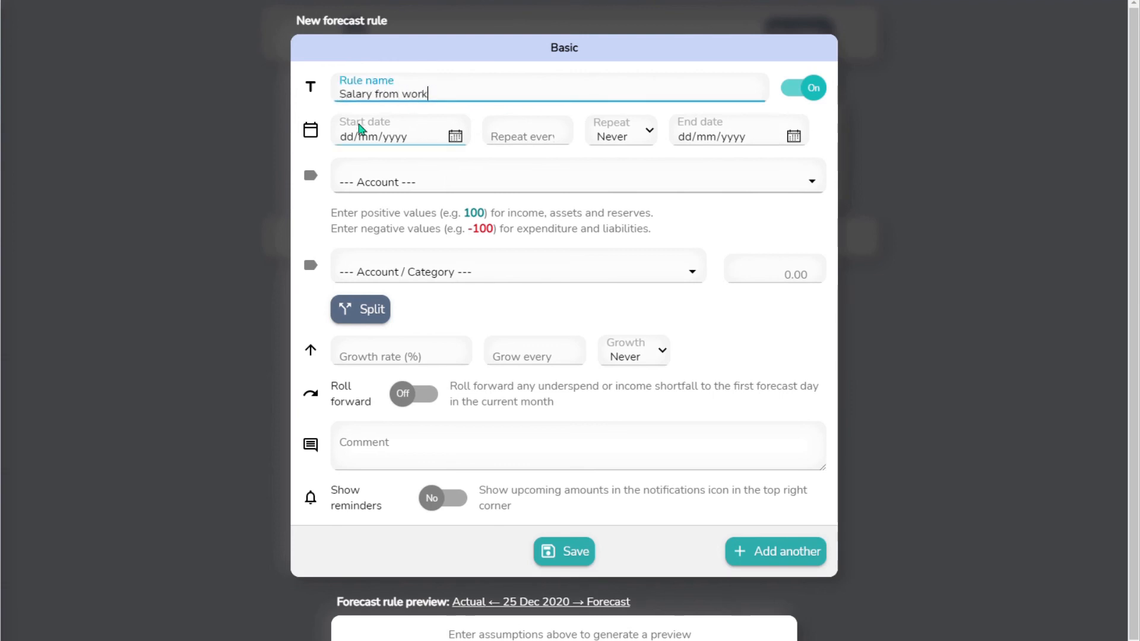
pyautogui.click(360, 129)
pyautogui.write('31122020')
pyautogui.click(558, 148)
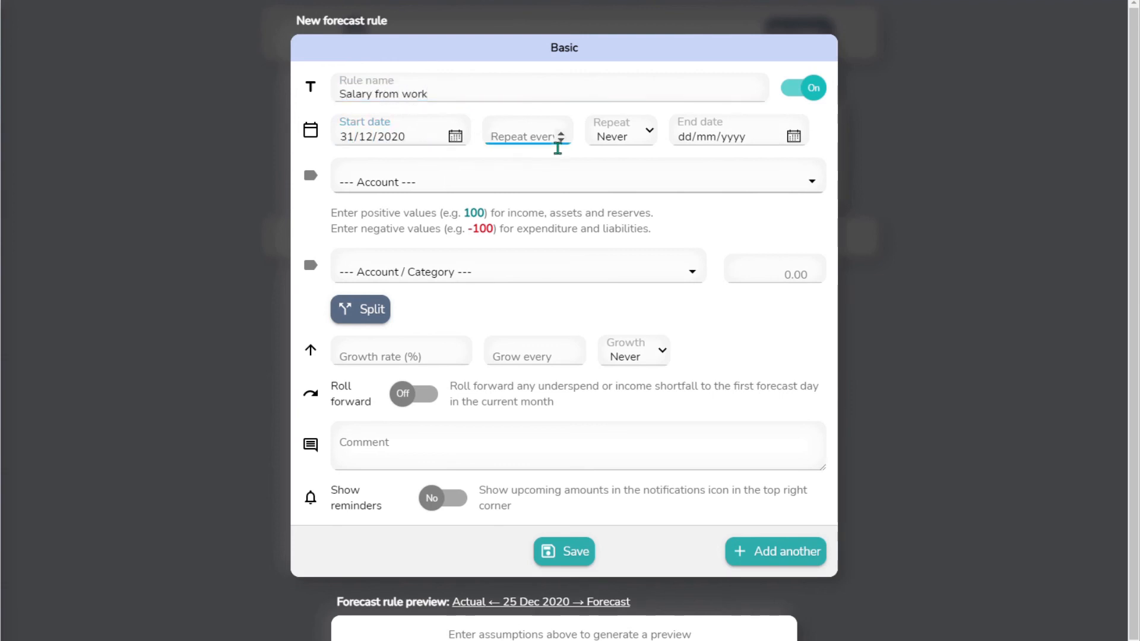
pyautogui.write('1')
pyautogui.press('Tab')
pyautogui.press('Down')
pyautogui.press('Down')
pyautogui.press('Down')
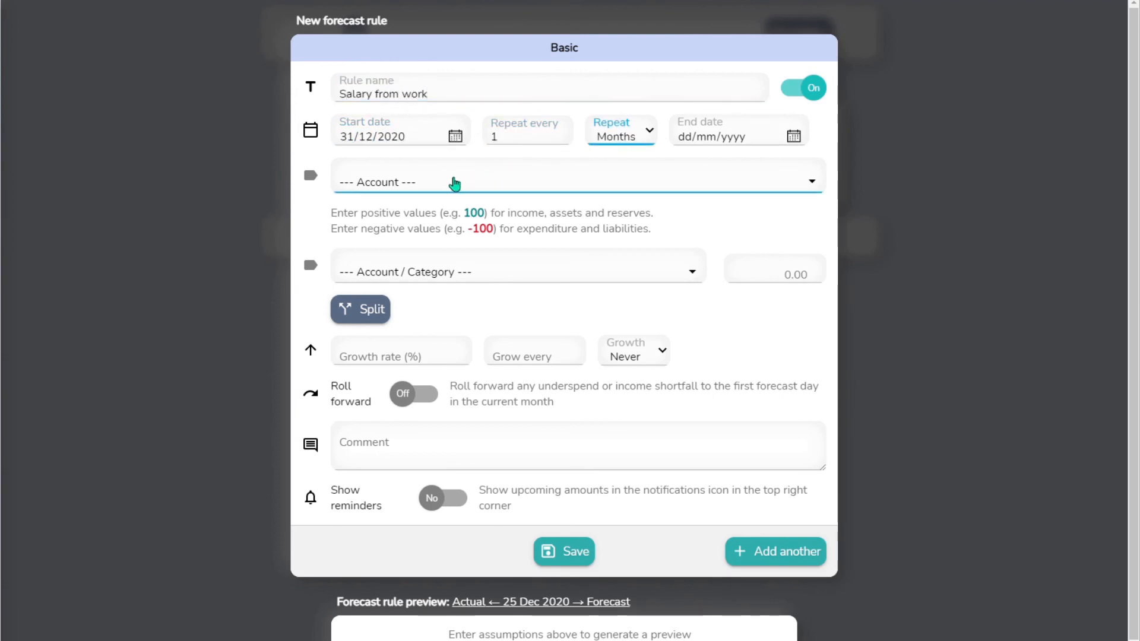
# Assign the rule to the Bank current account and the Work | Salary category, with an amount of 4500
pyautogui.click(455, 184)
pyautogui.click(674, 152)
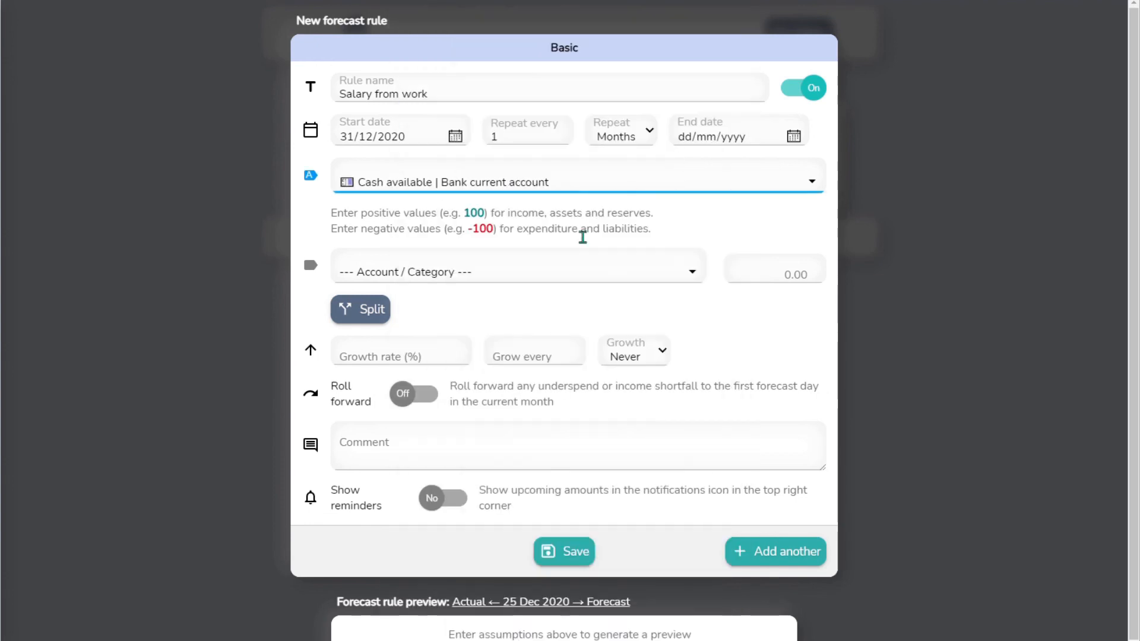
pyautogui.click(508, 273)
pyautogui.write('sa')
pyautogui.click(526, 242)
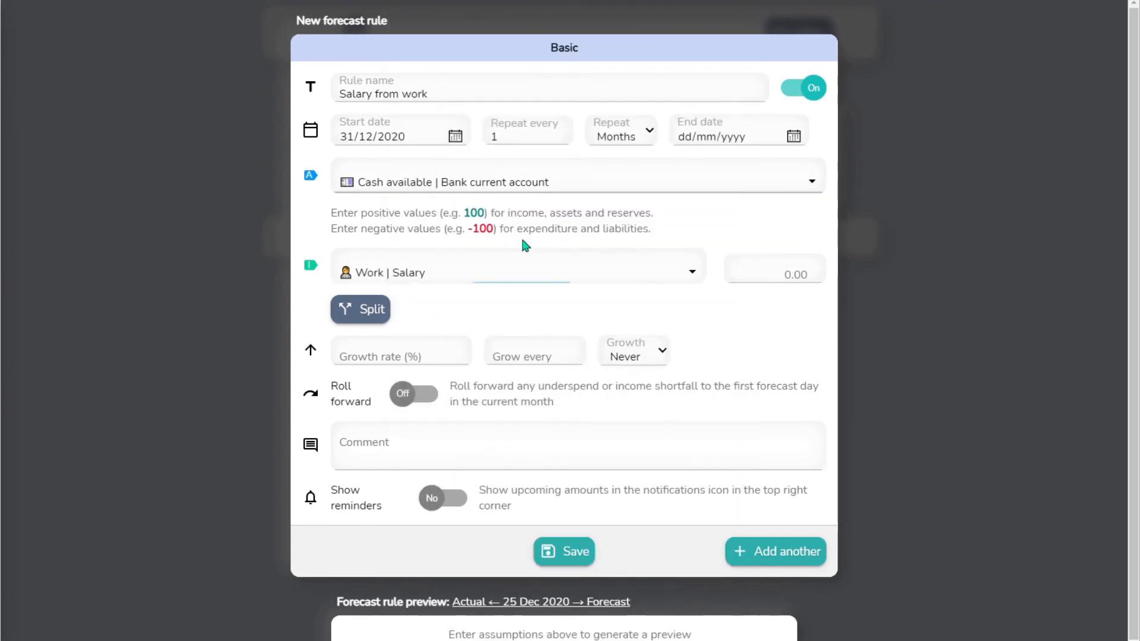
pyautogui.click(755, 277)
pyautogui.write('4500')
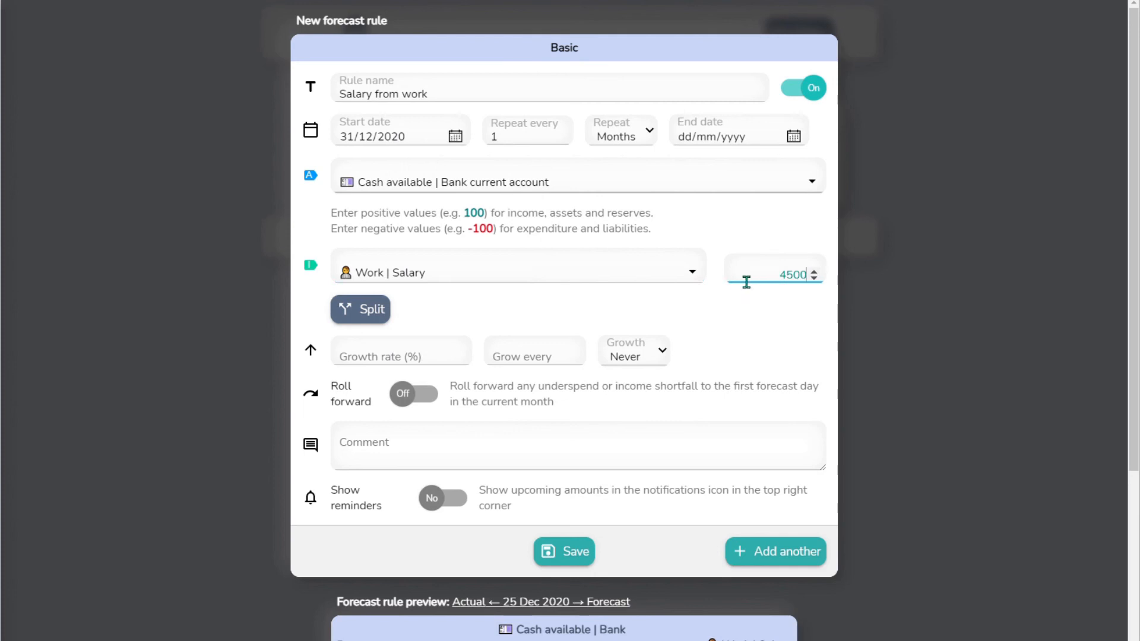
# Split the salary rule with a second line for the Taxes | Income tax category, with an amount of -1350
pyautogui.click(371, 310)
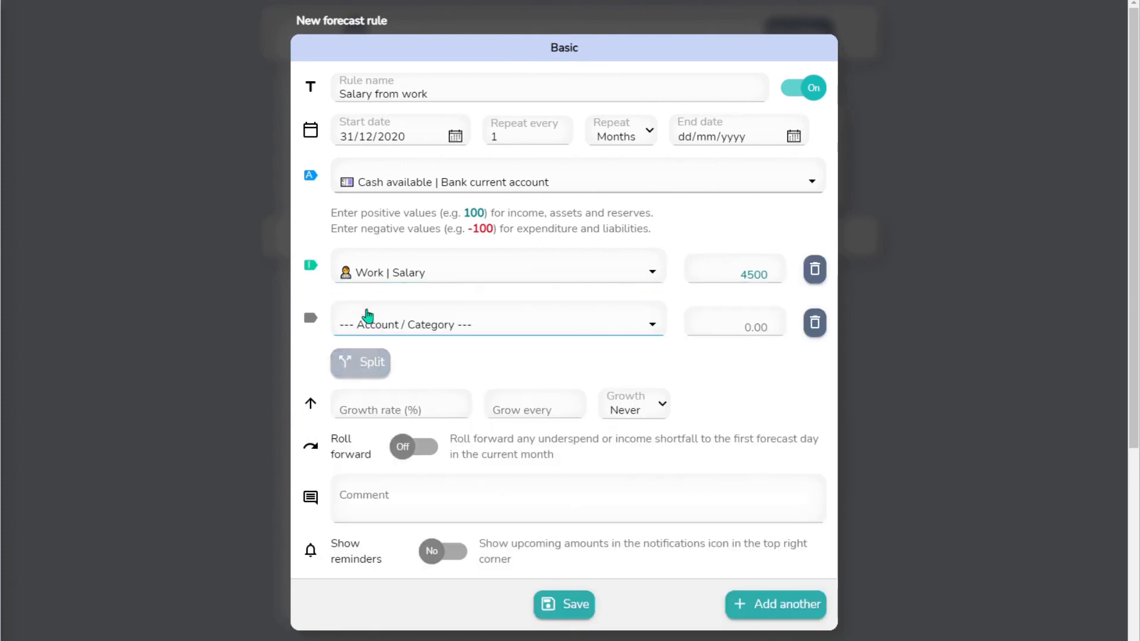
pyautogui.click(496, 323)
pyautogui.write('Ta')
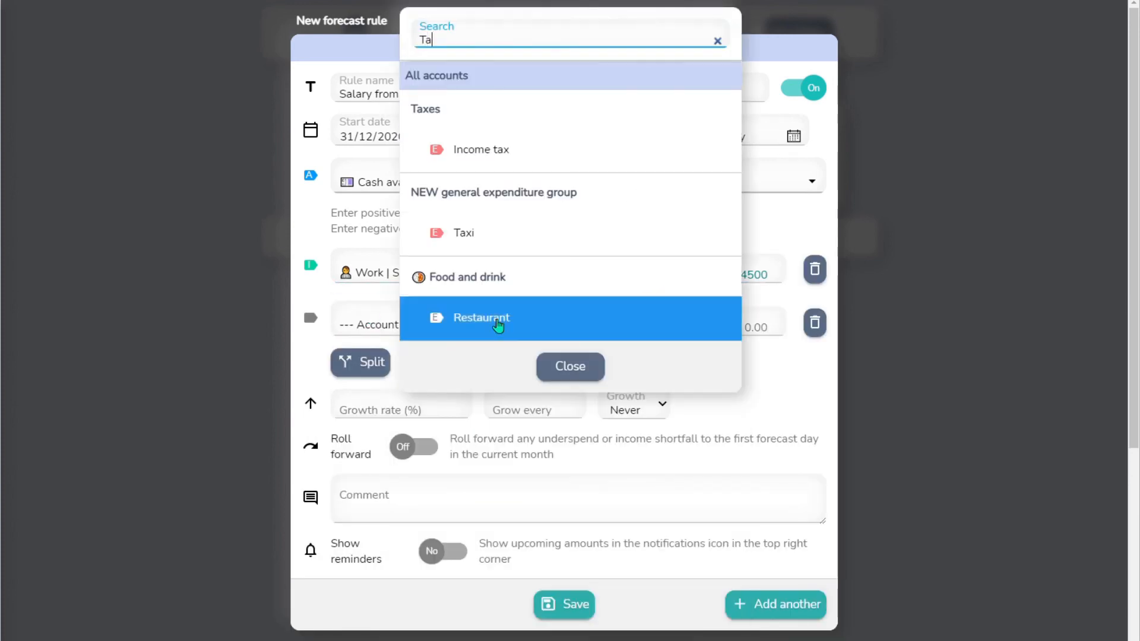
pyautogui.write('x')
pyautogui.click(539, 153)
pyautogui.click(717, 328)
pyautogui.write('-13')
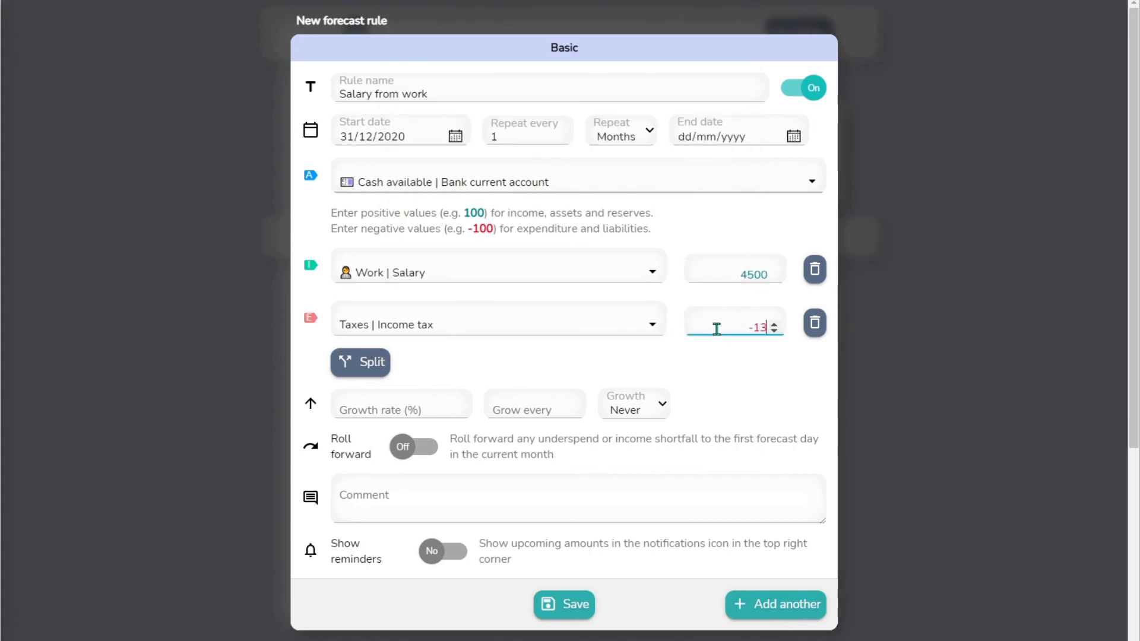
pyautogui.write('50')
# Set the salary rule's growth rate to 2% every 1 year
pyautogui.click(451, 412)
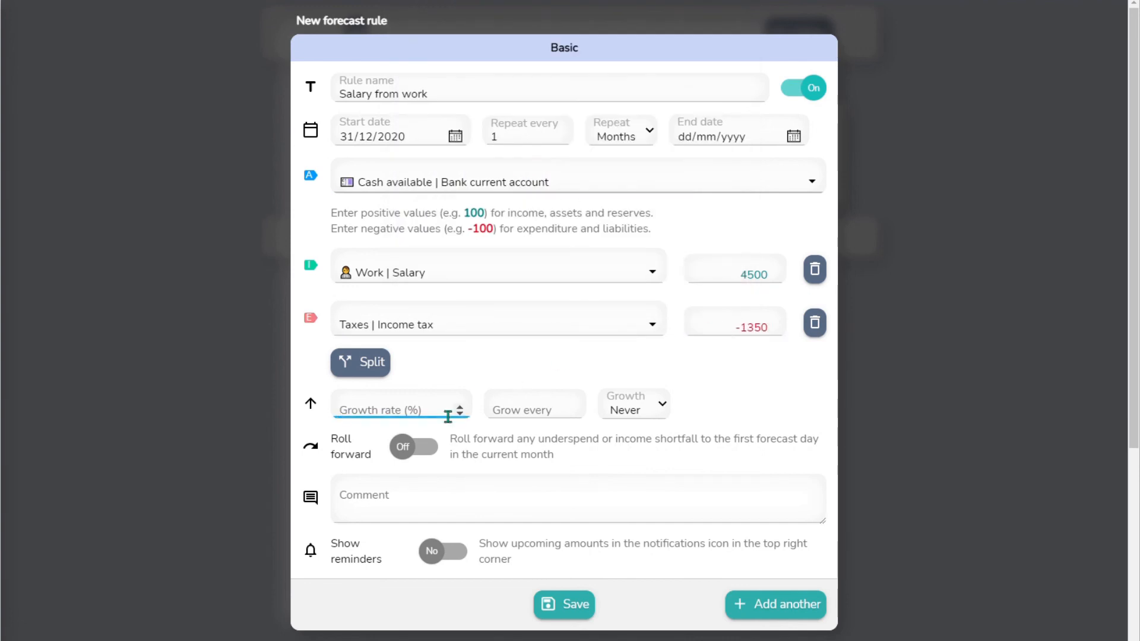
pyautogui.write('2')
pyautogui.click(570, 420)
pyautogui.write('1')
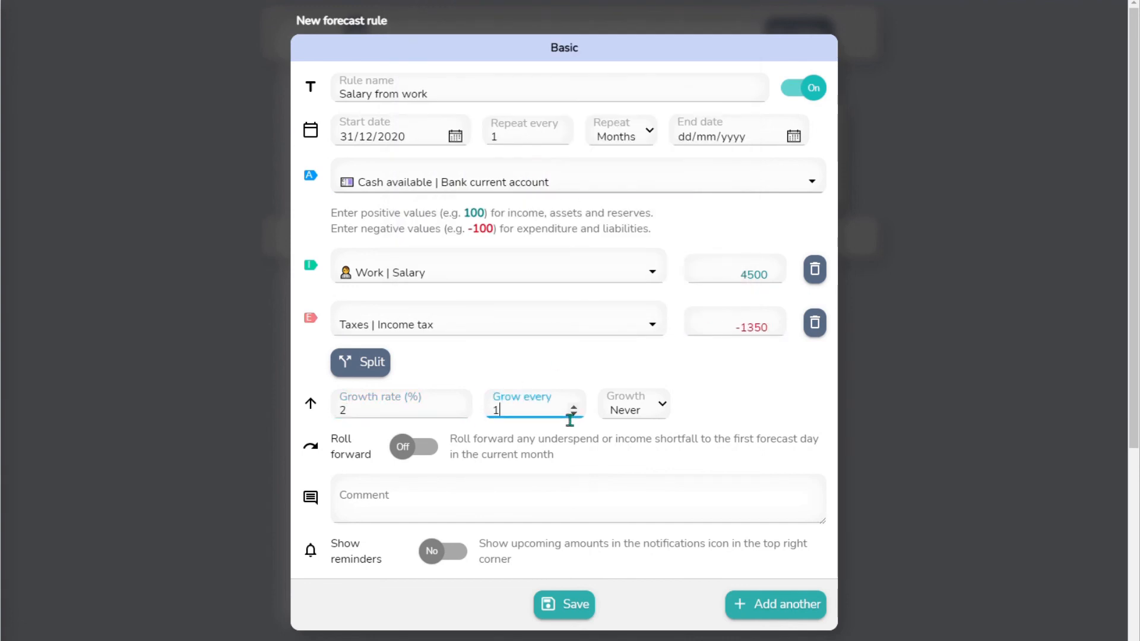
pyautogui.click(664, 410)
pyautogui.press('Down')
pyautogui.press('Down')
pyautogui.press('Down')
pyautogui.press('Down')
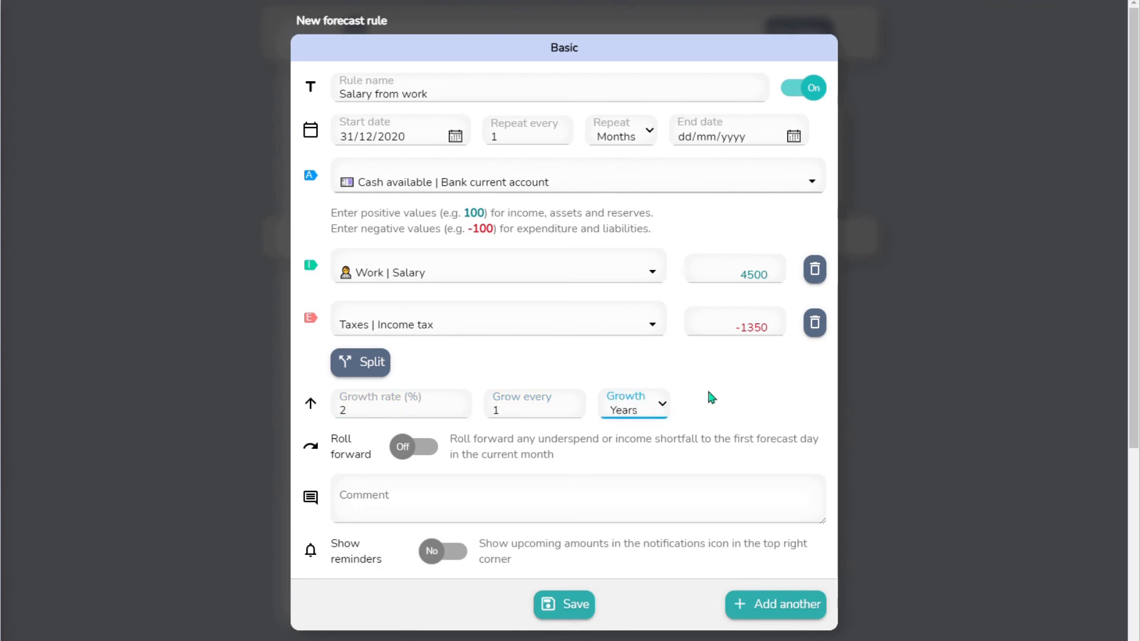
# Check the salary rule's forecast preview and save the rule
pyautogui.scroll(-6, 707, 387)
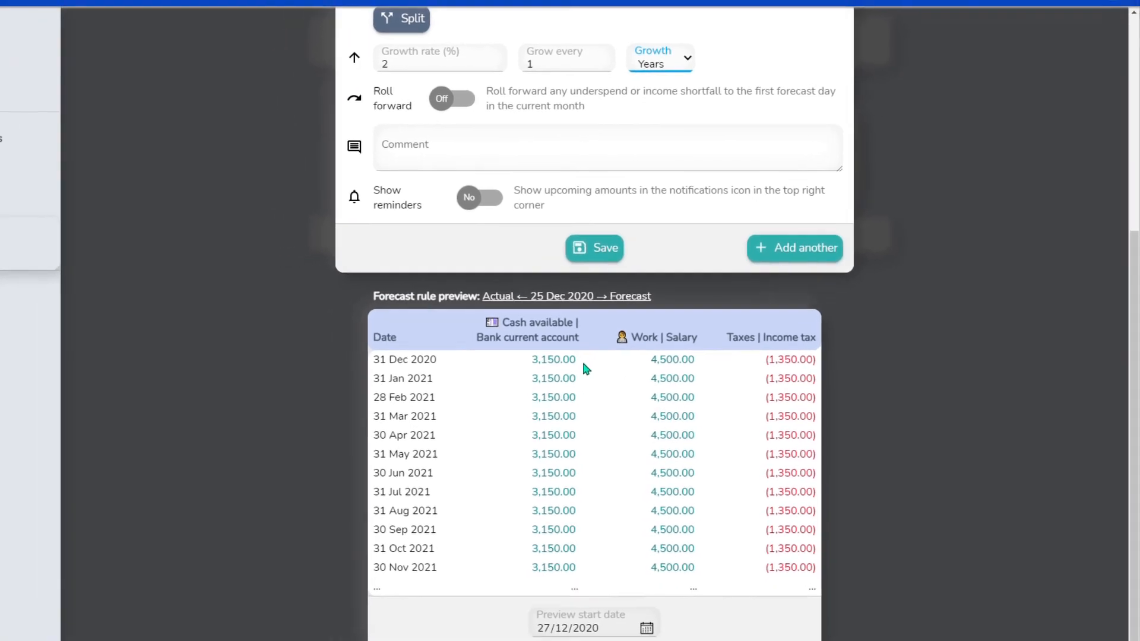
pyautogui.scroll(5, 611, 360)
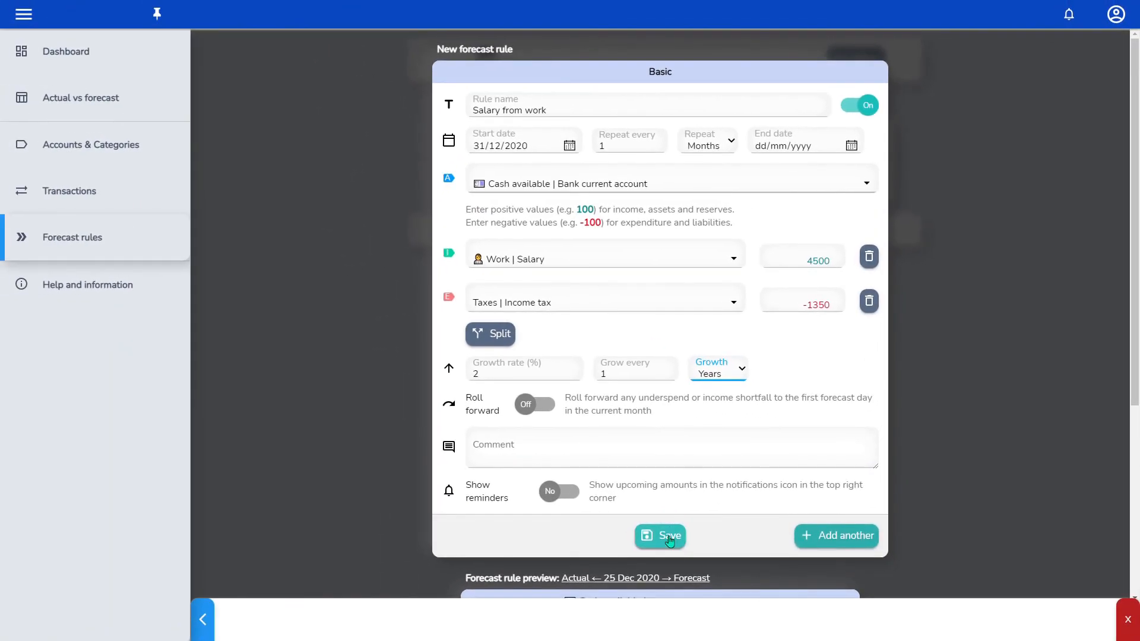
pyautogui.click(669, 537)
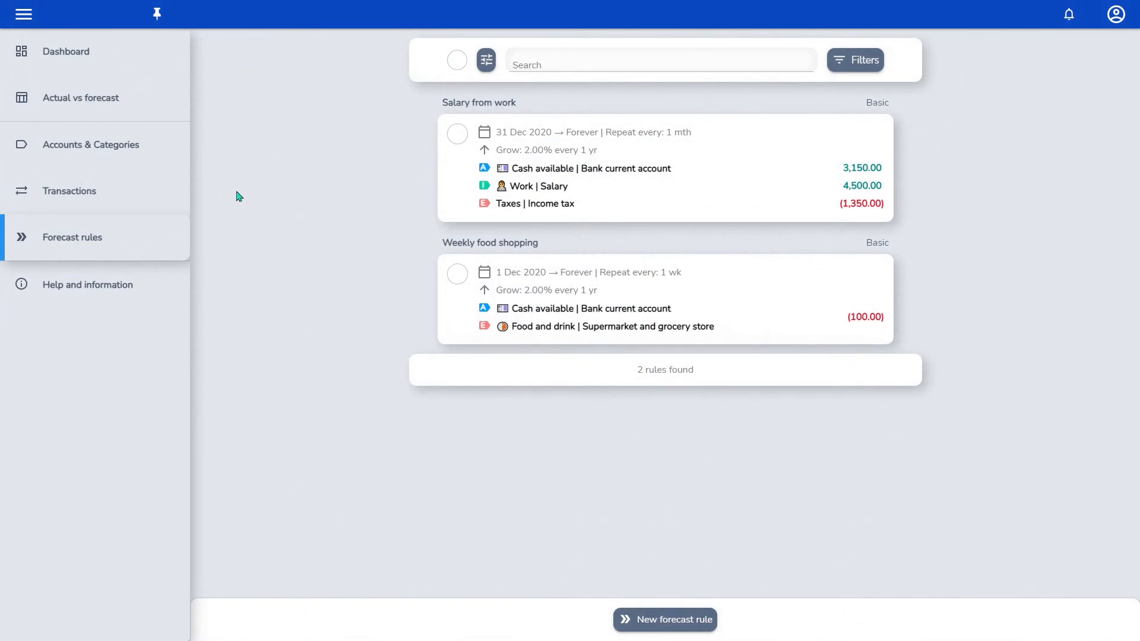
# On the dashboard, view the Dec 2020 transactions for Supermarket and grocery store under General expenditure, and examine the yearly charts
pyautogui.click(107, 58)
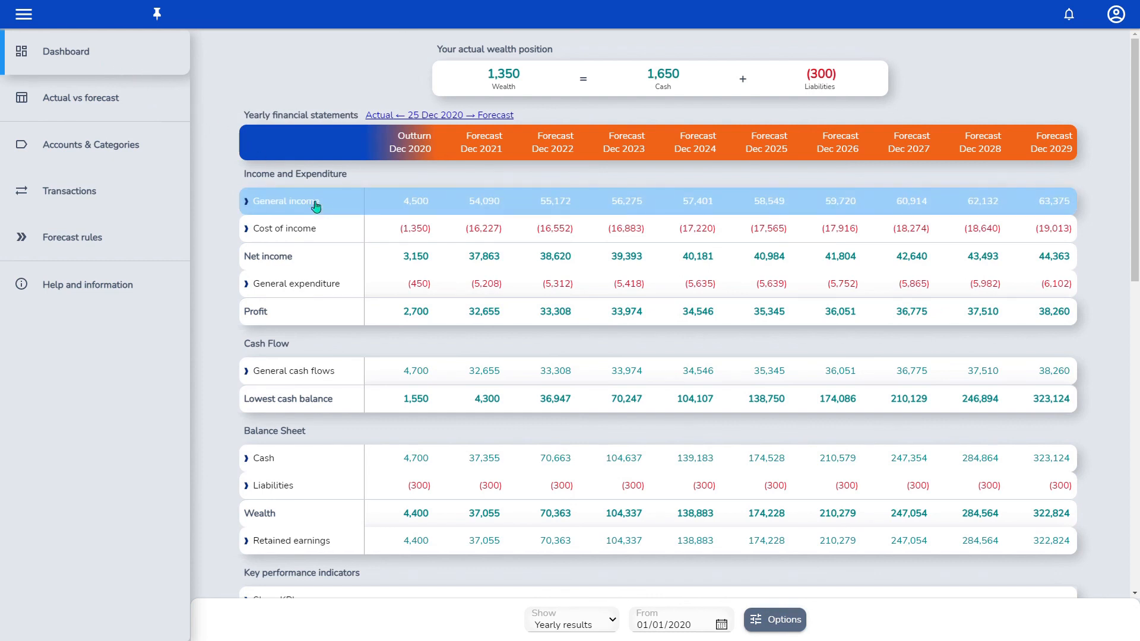
pyautogui.click(394, 288)
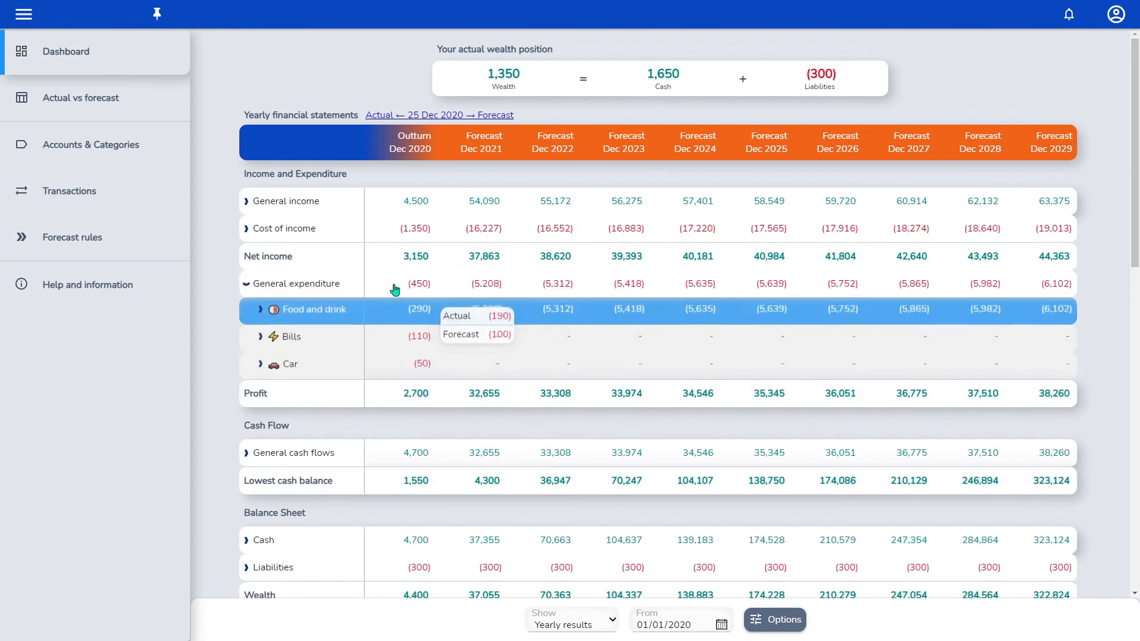
pyautogui.click(354, 318)
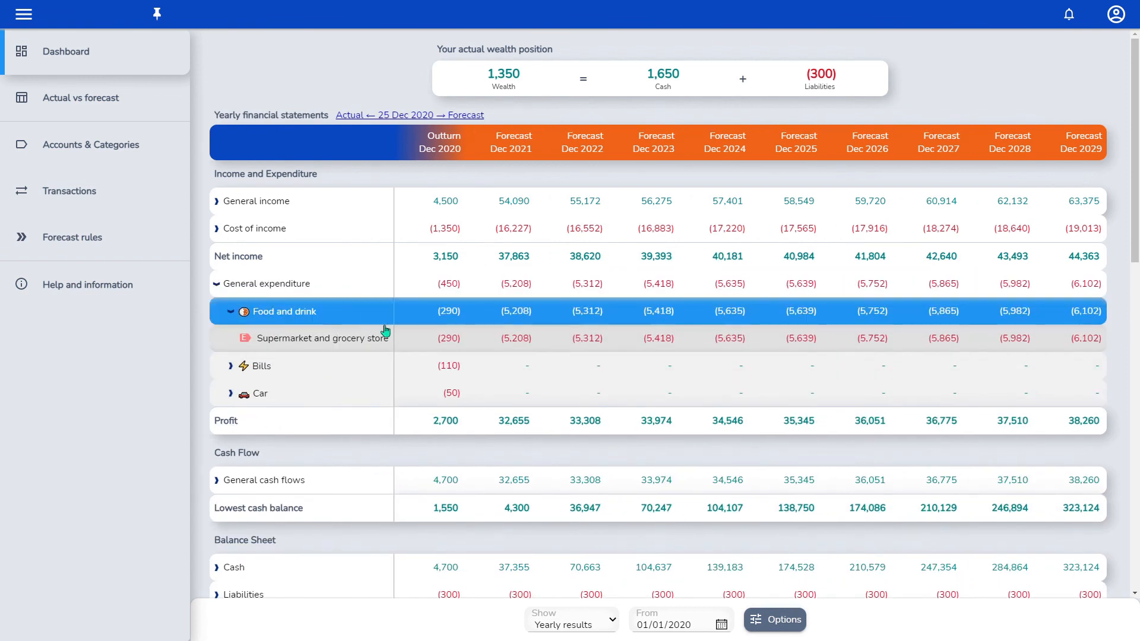
pyautogui.moveTo(425, 347)
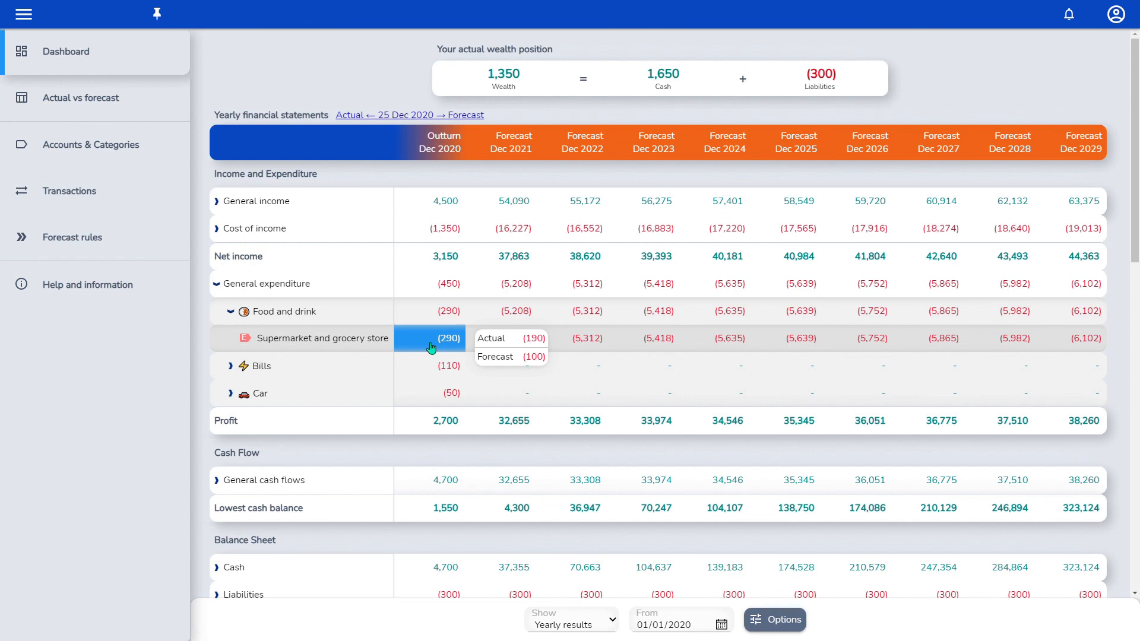
pyautogui.click(431, 348)
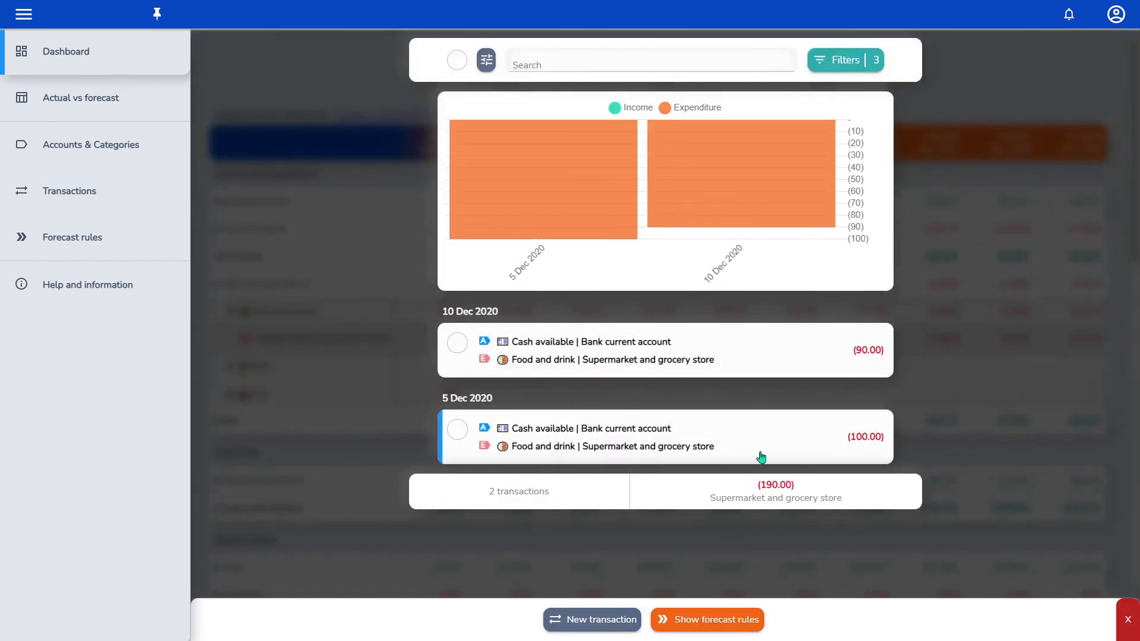
pyautogui.click(1130, 622)
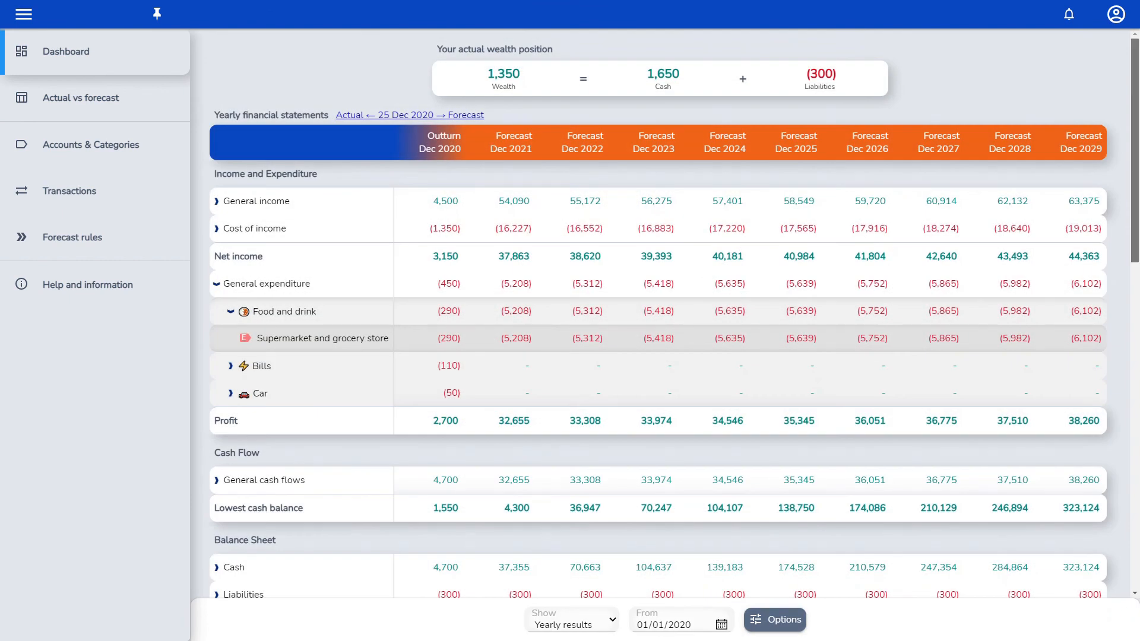
pyautogui.scroll(-10, 661, 315)
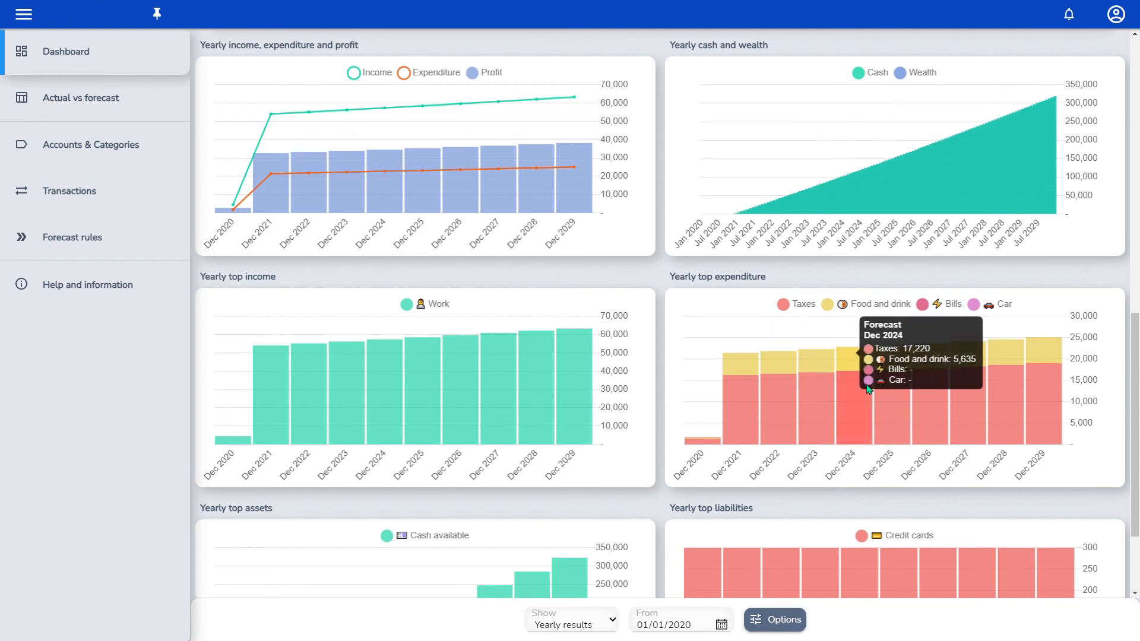
pyautogui.moveTo(1133, 363); pyautogui.dragTo(1133, 408)
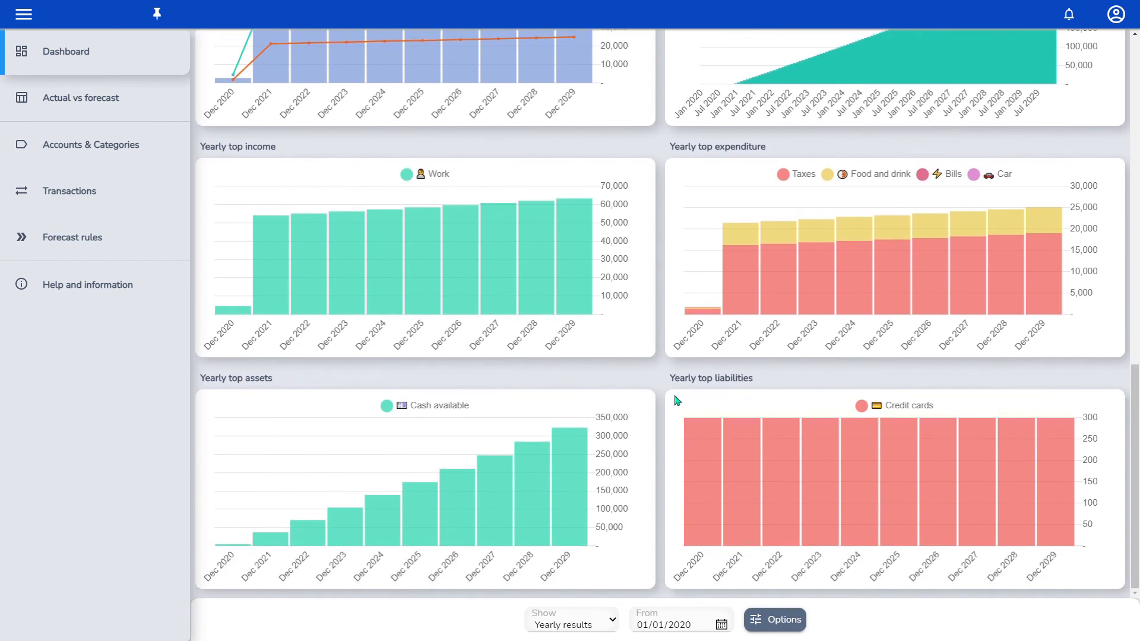